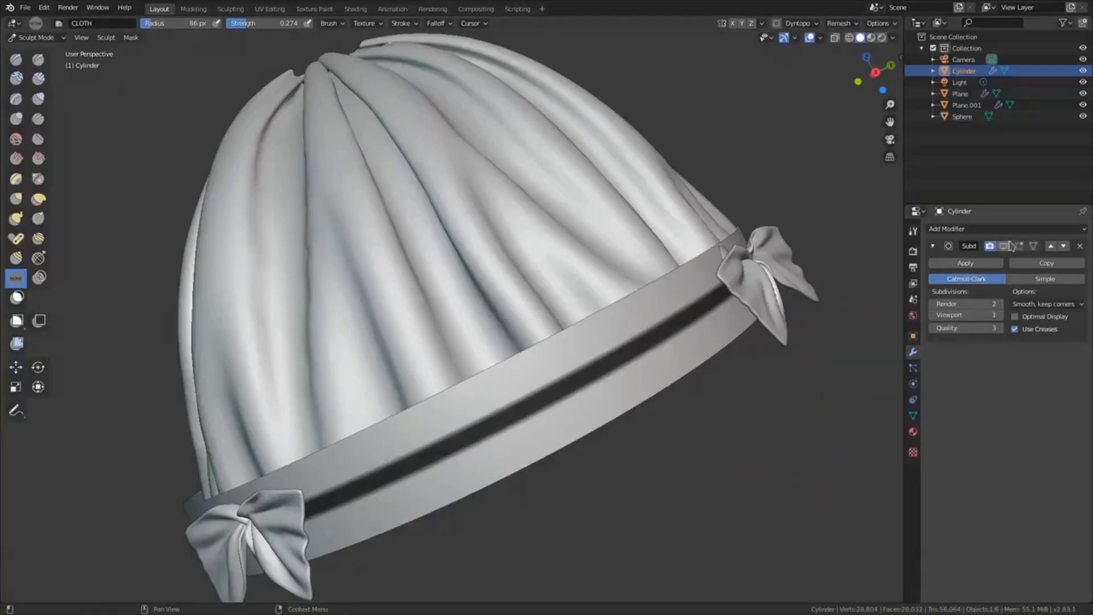
Enable the band's subdivision in the viewport and sculpt ruffled cloth wrinkles around the bonnet band with the Cloth brush.
click(1003, 246)
drag(383, 471, 583, 382)
middle_drag(585, 382, 533, 404)
drag(533, 405, 720, 337)
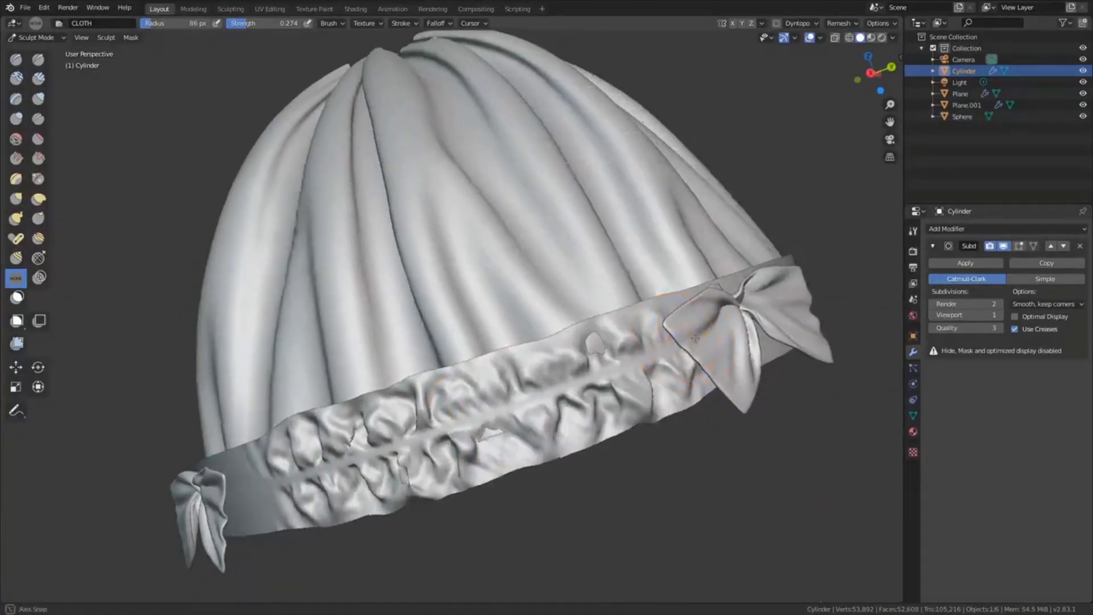
middle_drag(721, 337, 536, 356)
drag(393, 368, 657, 350)
middle_drag(666, 341, 512, 353)
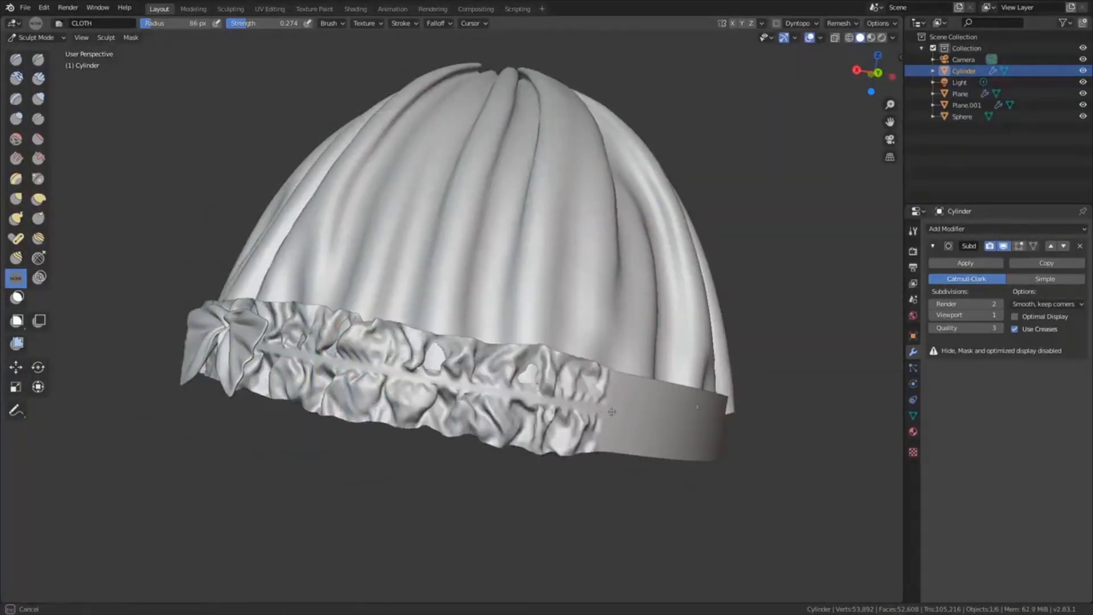
mouse_move(370, 368)
middle_down()
mouse_move(465, 382)
mouse_move(410, 353)
middle_up()
drag(410, 353, 541, 419)
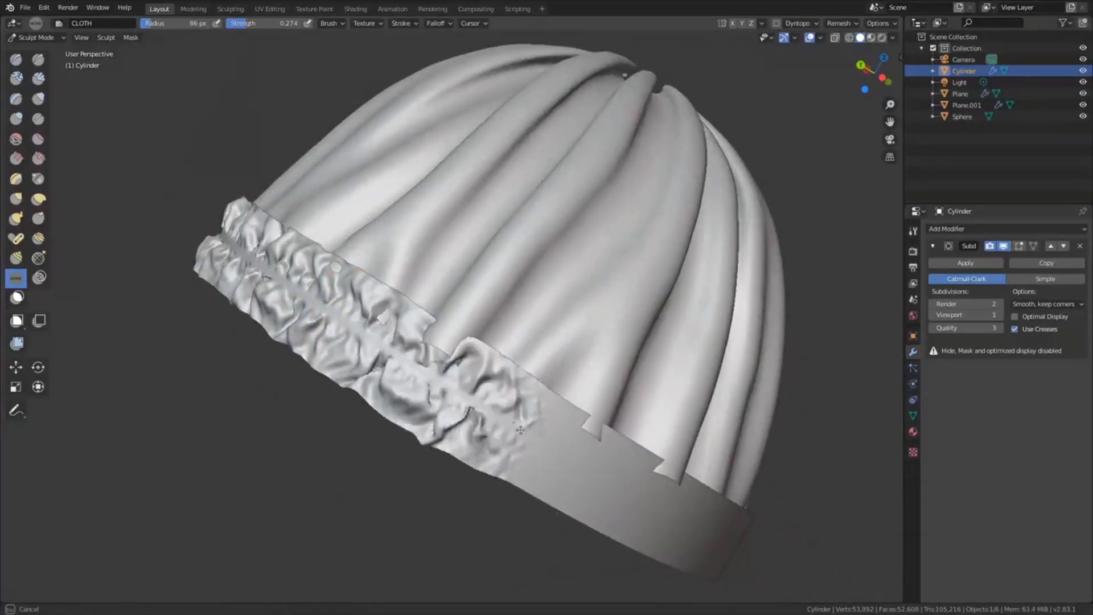
middle_drag(540, 419, 456, 370)
drag(456, 370, 575, 456)
middle_drag(575, 455, 357, 265)
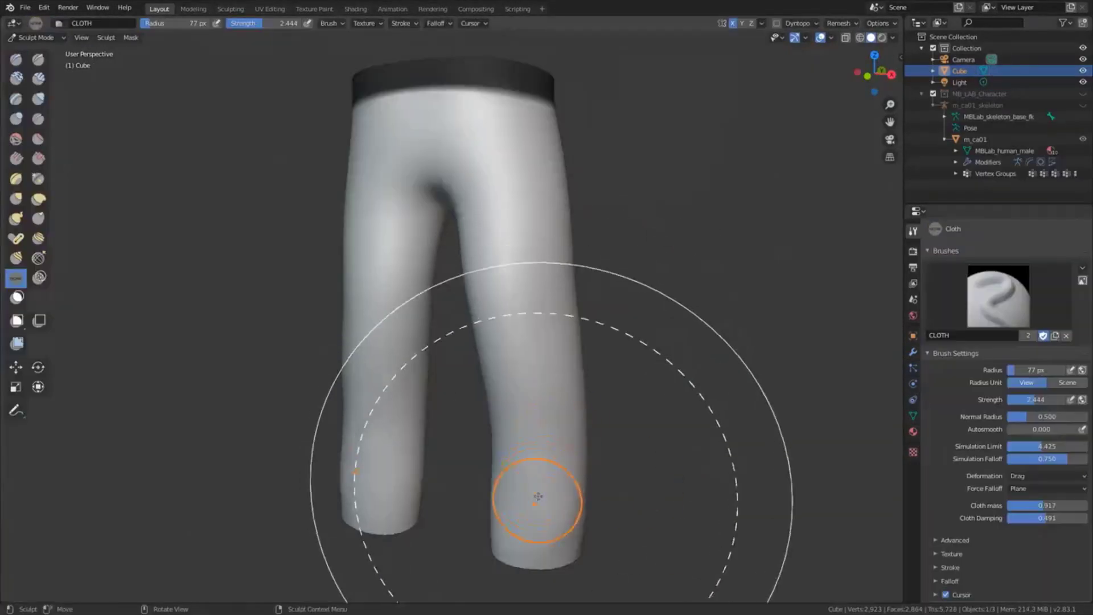
Bunch up the trouser cuffs with the Cloth brush and mask both knees with the Mask brush.
drag(532, 495, 542, 407)
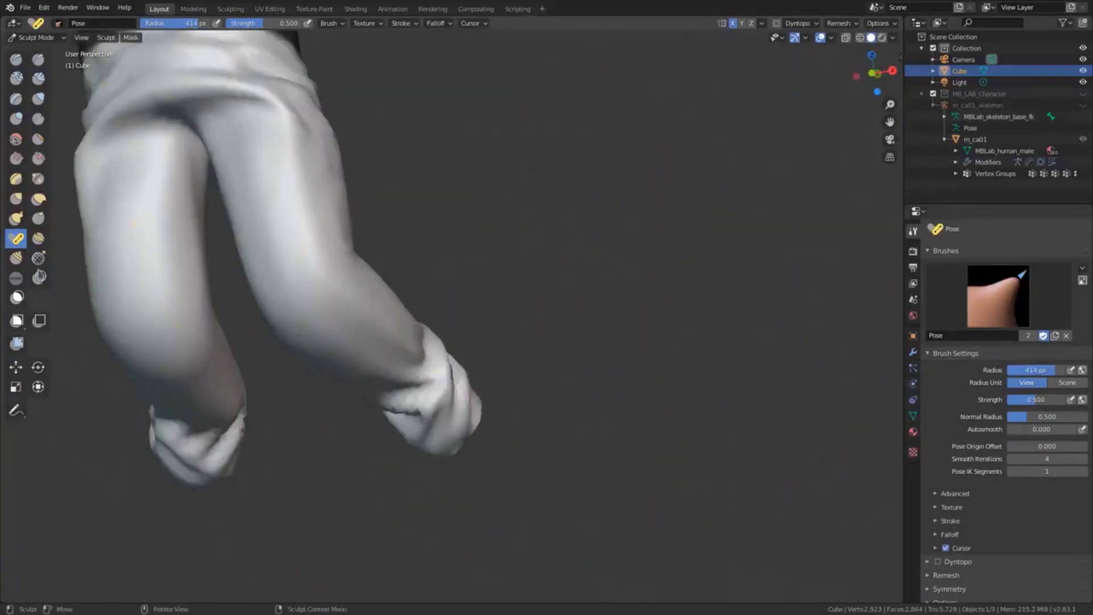
middle_drag(670, 299, 626, 300)
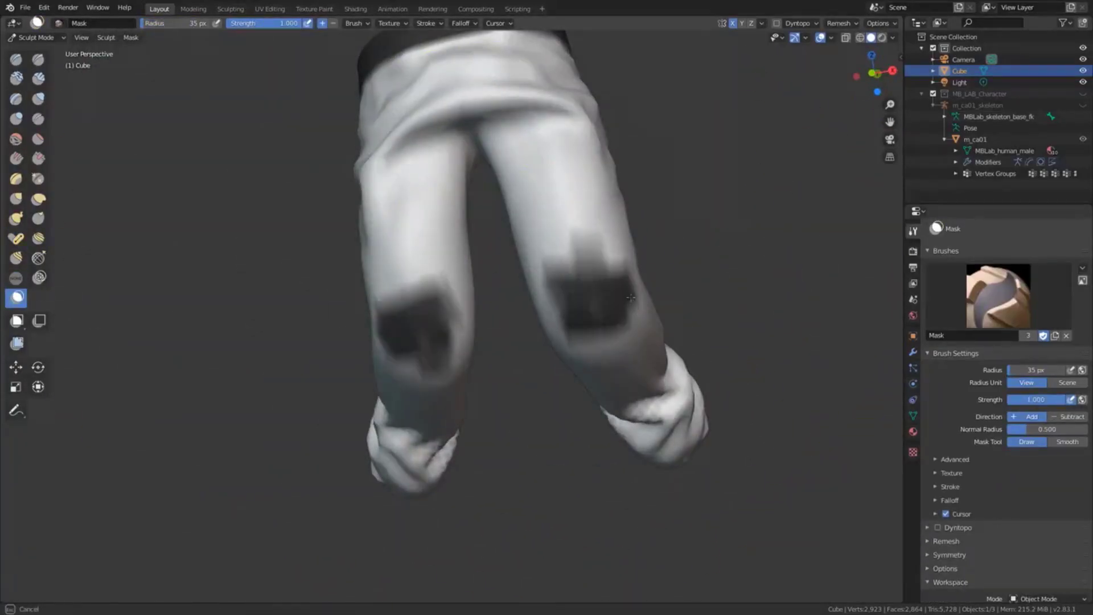
middle_drag(627, 300, 603, 301)
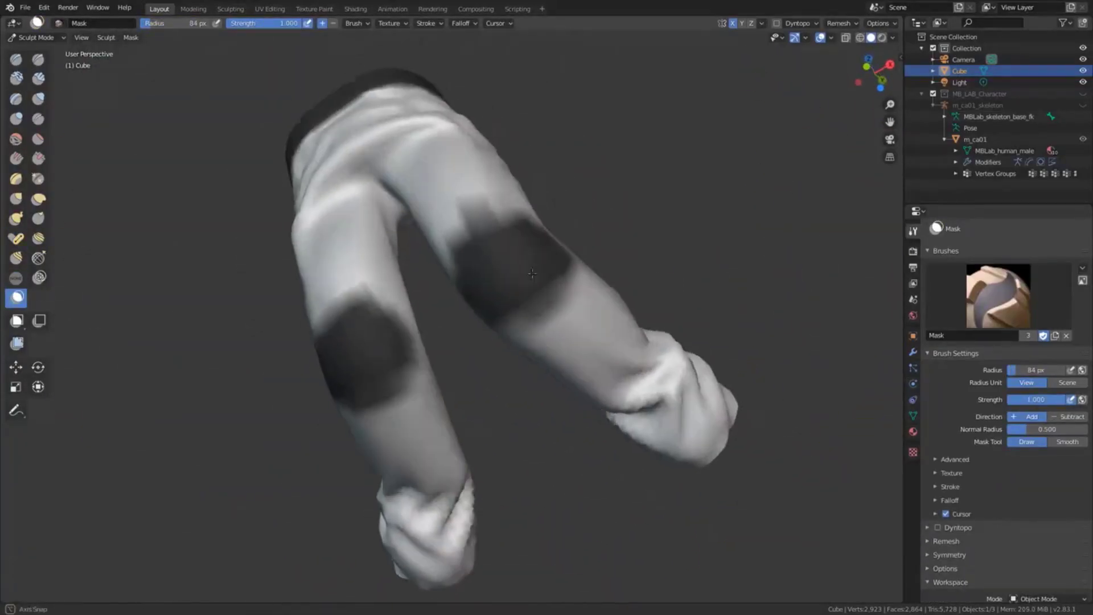
Set the Cloth brush's force falloff to Radial and drag folds up the lower trouser leg.
click(1047, 488)
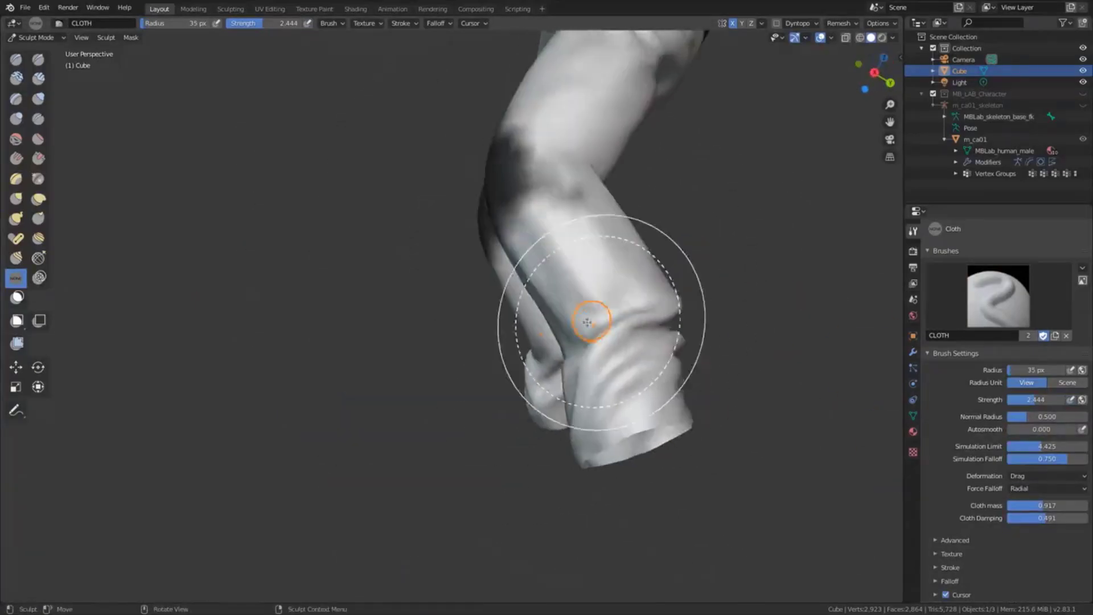
drag(586, 317, 566, 275)
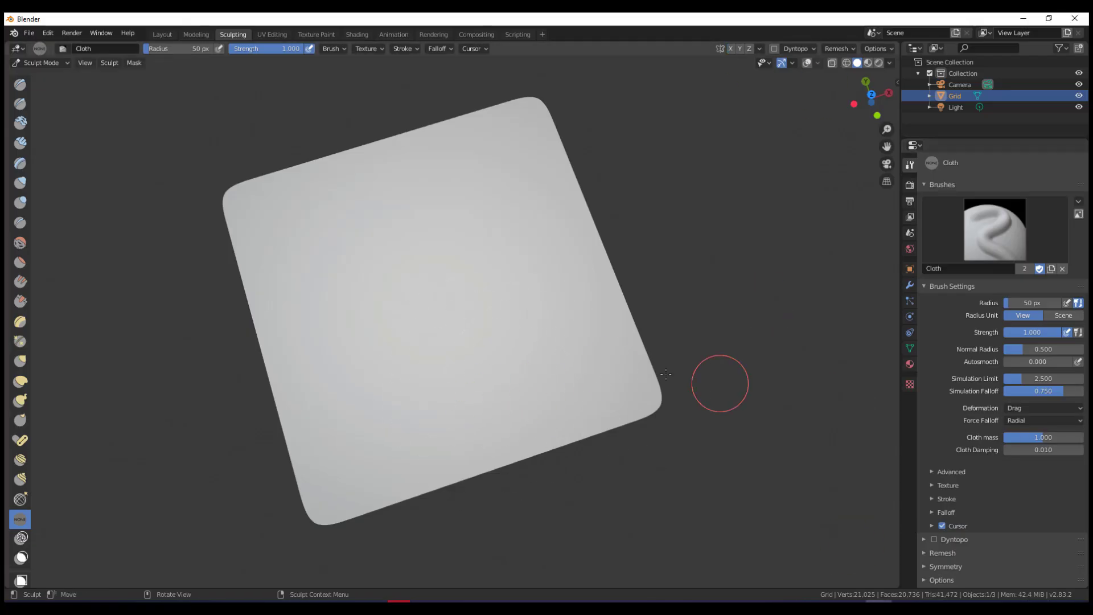
Drag wrinkles into the grid's near corner with the Cloth brush, and across its middle with the radius enlarged to 159 px.
drag(327, 521, 446, 370)
middle_drag(447, 370, 568, 398)
key(f)
click(527, 327)
middle_drag(515, 282, 515, 305)
key(f)
click(330, 302)
mouse_move(370, 322)
mouse_down()
mouse_move(383, 326)
mouse_move(515, 265)
mouse_up()
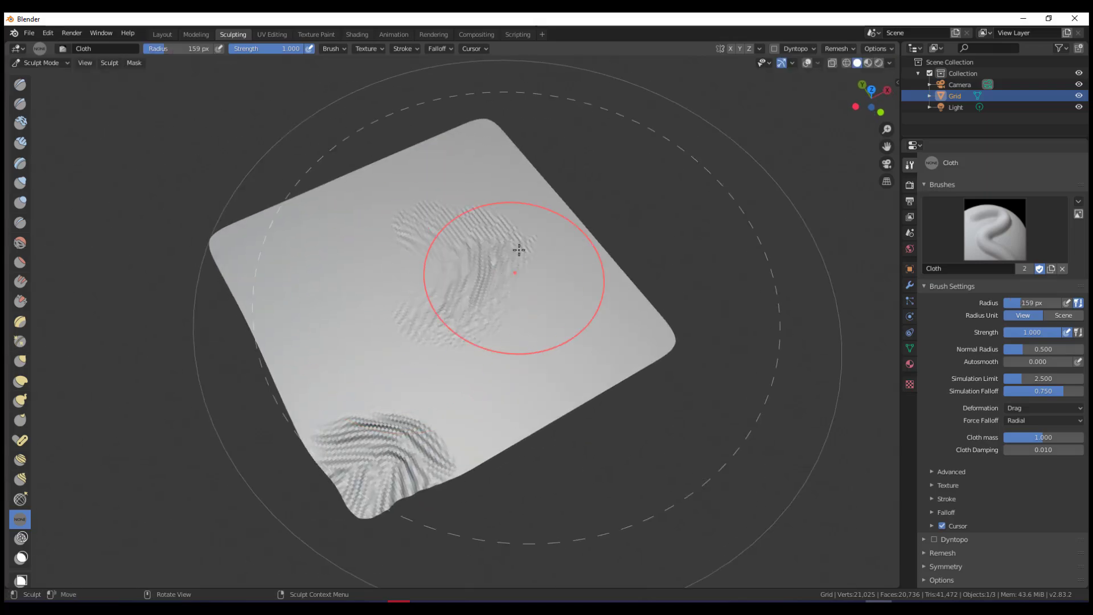
Set the Cloth brush's force falloff to Plane and drag strokes across the grid's middle and inward from a corner.
mouse_move(612, 354)
middle_down()
mouse_move(578, 361)
mouse_move(594, 359)
middle_up()
click(1050, 422)
click(1046, 455)
drag(575, 303, 504, 298)
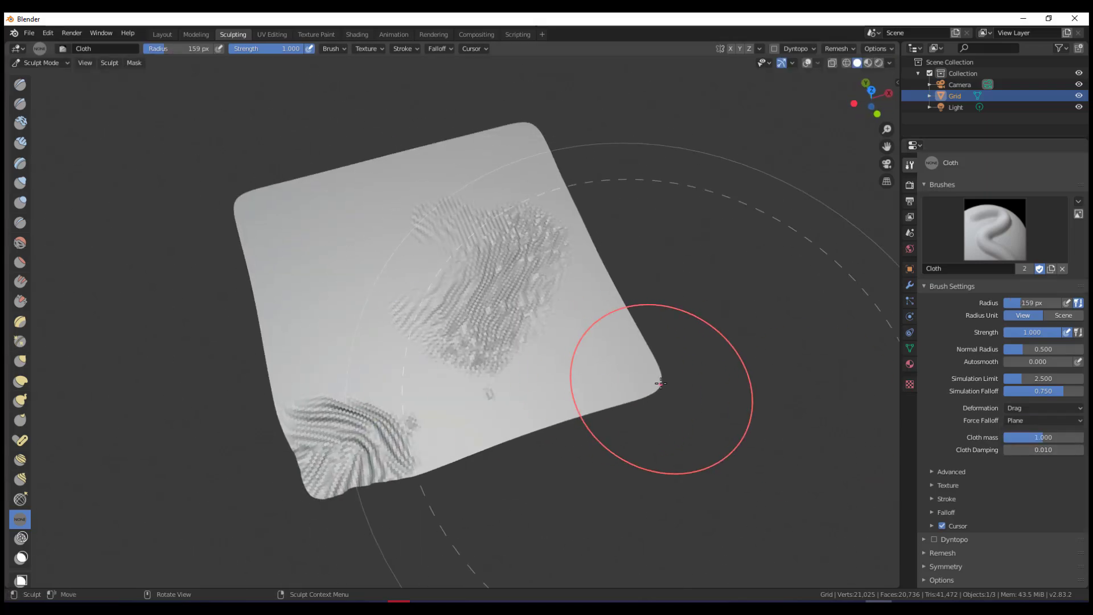
mouse_move(659, 383)
mouse_down()
mouse_move(477, 320)
mouse_move(371, 435)
mouse_up()
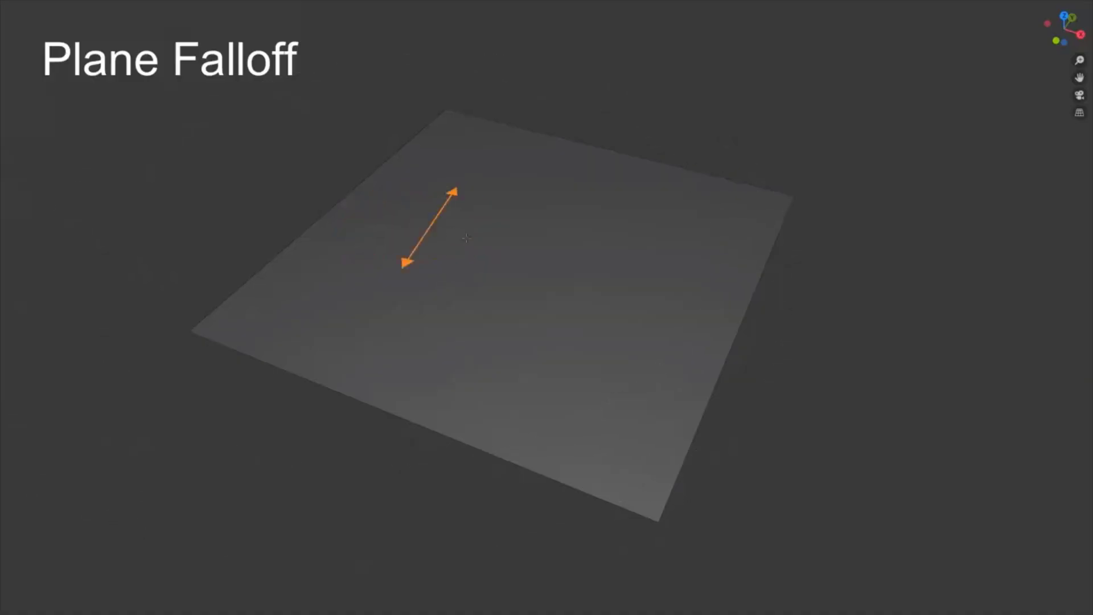
Drag repeated cloth strokes diagonally across the flat plane using plane falloff.
mouse_move(421, 233)
mouse_down()
mouse_move(602, 313)
mouse_move(455, 239)
mouse_move(589, 295)
mouse_up()
drag(446, 247, 562, 288)
drag(481, 253, 607, 309)
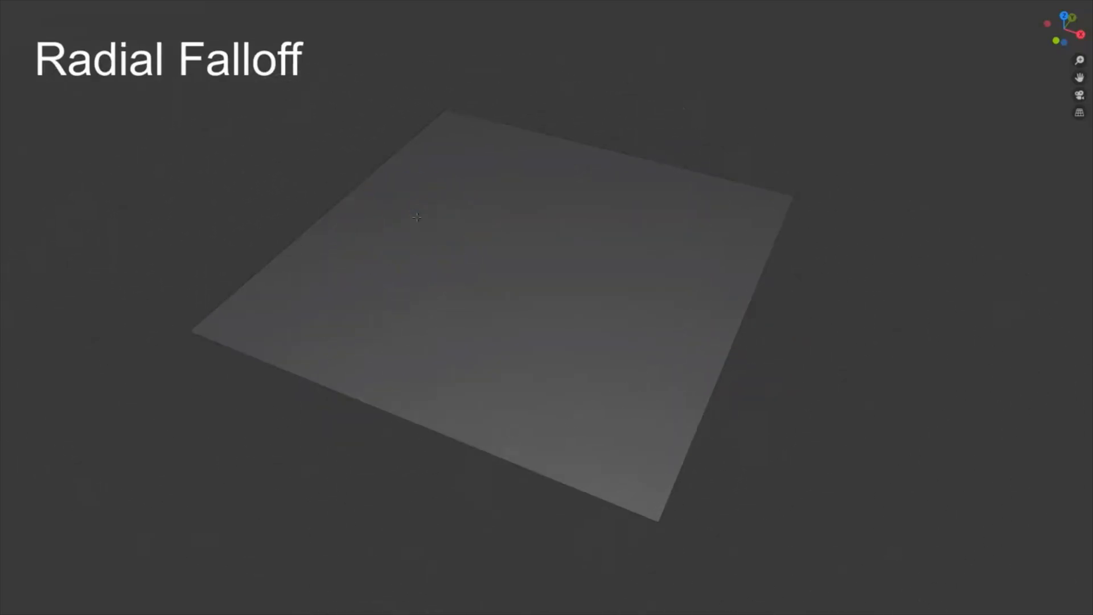
Drag repeated cloth strokes diagonally across the flat plane using radial falloff.
mouse_move(501, 284)
mouse_down()
mouse_move(490, 262)
mouse_move(575, 302)
mouse_up()
drag(432, 225, 573, 287)
drag(470, 234, 592, 290)
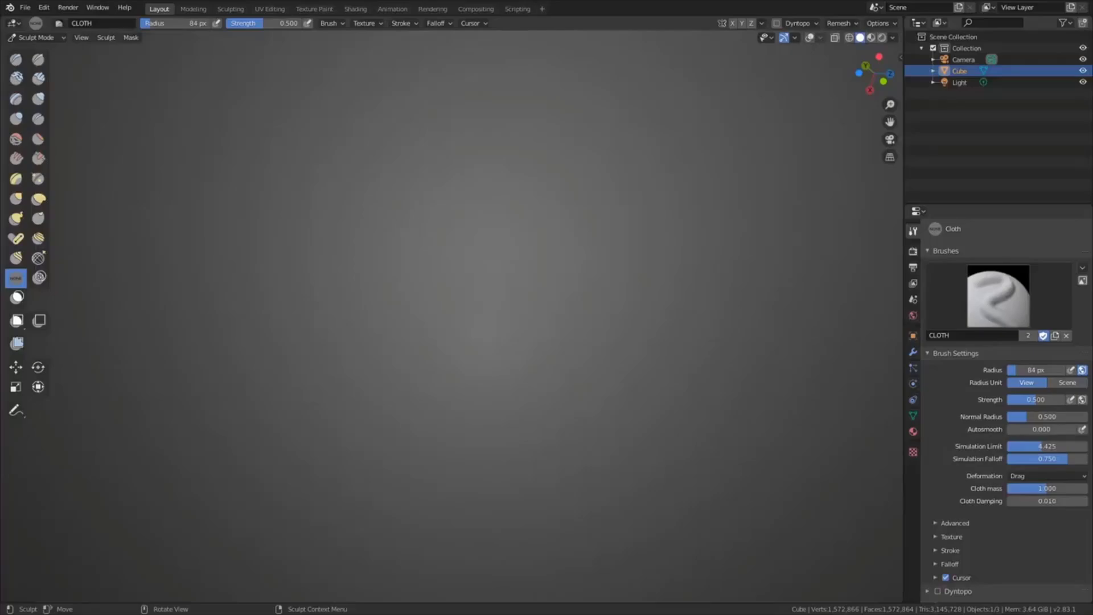
Drag a horizontal Cloth brush stroke of 84 px radius across the centre of the dense sphere and inspect the folds.
mouse_move(370, 273)
mouse_down()
mouse_move(394, 305)
mouse_move(542, 312)
mouse_move(603, 357)
mouse_move(690, 281)
mouse_up()
scroll(458, 445, down, 10)
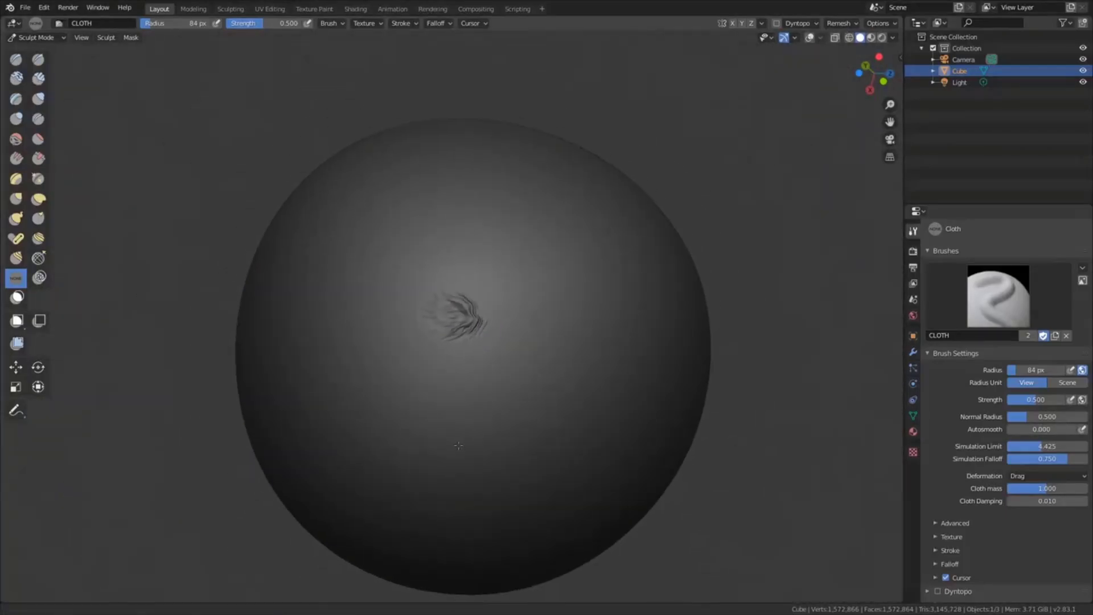
scroll(458, 445, up, 10)
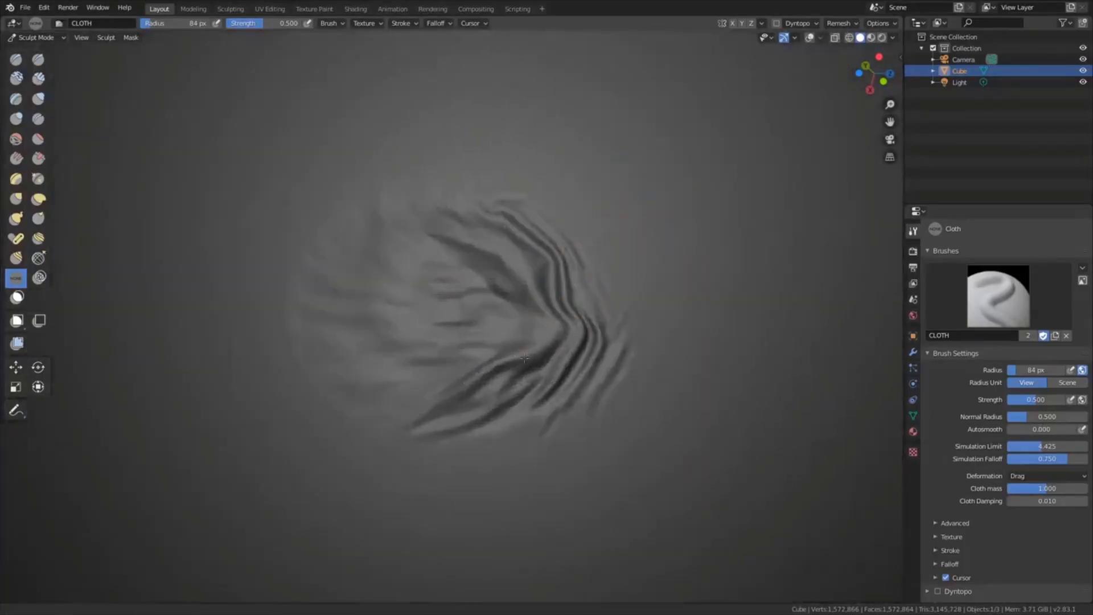
drag(472, 416, 478, 405)
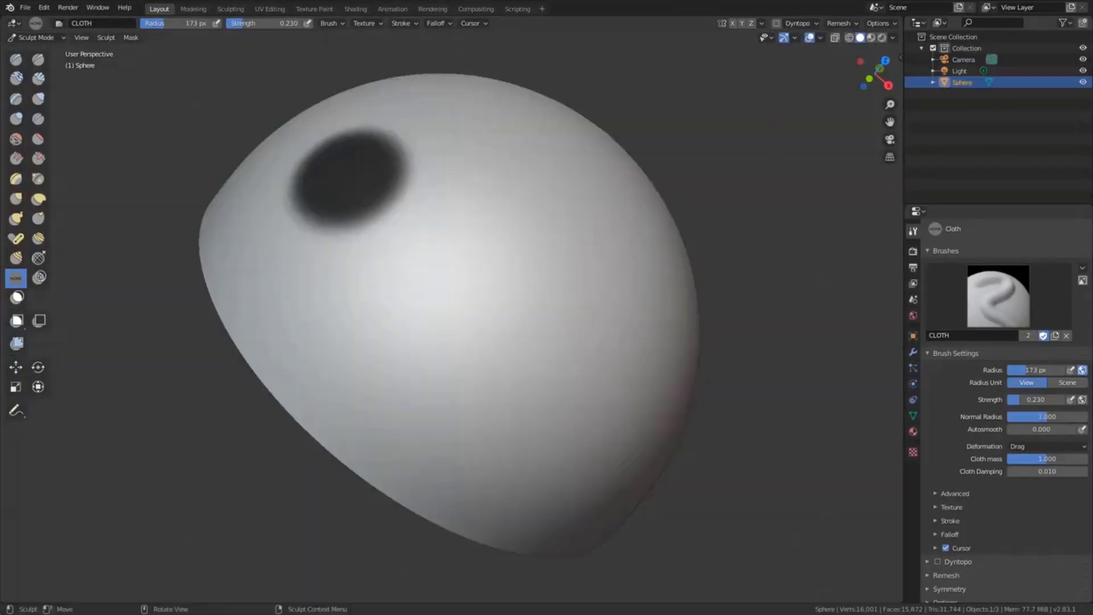
Drag cloth folds away from the round masked spot on the sphere and clear the mask.
mouse_move(390, 237)
mouse_down()
mouse_move(546, 401)
mouse_move(561, 461)
mouse_move(427, 297)
mouse_move(571, 447)
mouse_up()
middle_drag(571, 447, 615, 421)
scroll(581, 342, down, 1)
key(a)
click(653, 340)
Paint a horizontal mask band across the sphere with a 55 px Mask brush and return to the Cloth brush.
mouse_move(556, 249)
middle_down()
mouse_move(511, 241)
mouse_move(531, 387)
middle_up()
middle_drag(530, 327, 516, 415)
click(22, 297)
key(f)
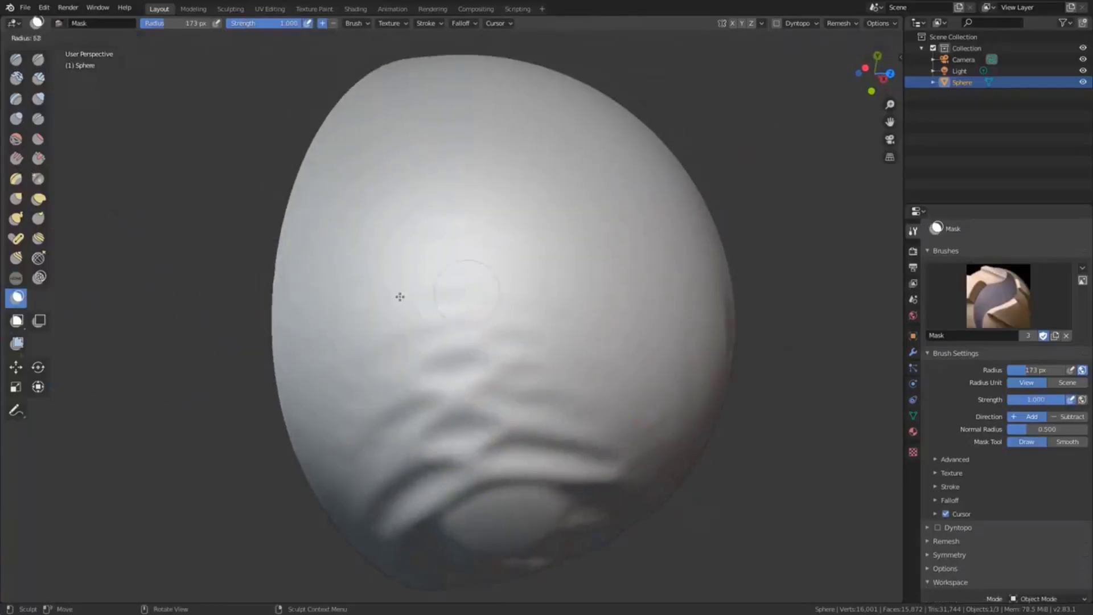
click(400, 297)
mouse_move(375, 293)
mouse_down()
mouse_move(692, 293)
mouse_move(589, 287)
mouse_up()
click(16, 278)
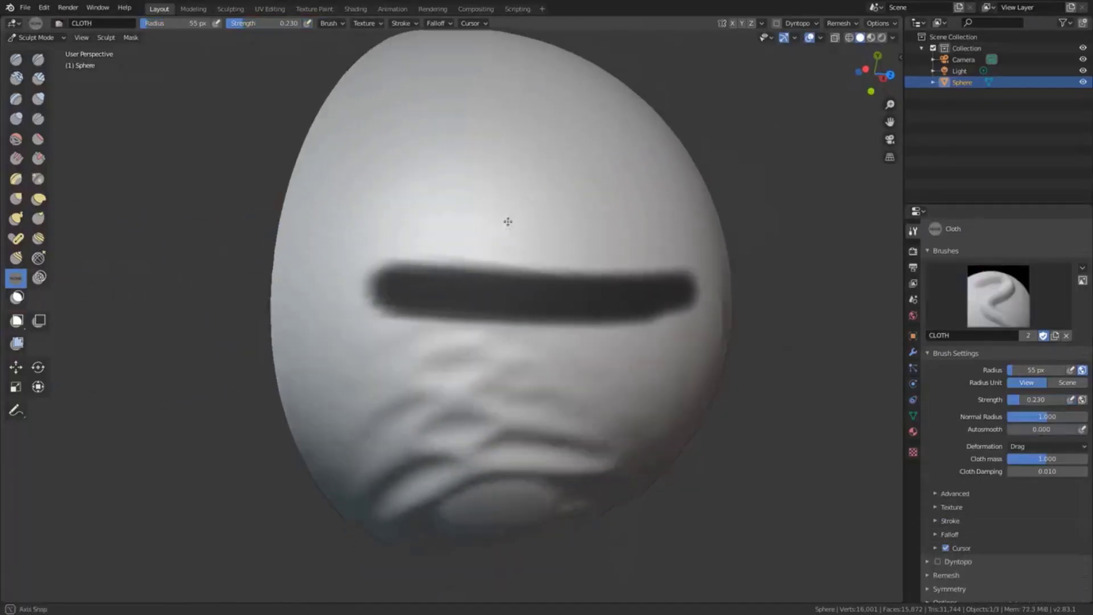
Pull cloth folds around the masked band on the sphere, enlarging the Cloth brush radius to 160 px.
middle_drag(507, 220, 505, 452)
drag(505, 452, 400, 419)
mouse_move(414, 258)
mouse_down()
mouse_move(410, 408)
mouse_move(419, 408)
mouse_move(439, 229)
mouse_move(484, 262)
mouse_up()
key(f)
mouse_move(544, 342)
mouse_down()
mouse_move(556, 323)
mouse_move(561, 188)
mouse_move(547, 175)
mouse_up()
mouse_move(493, 354)
mouse_down()
mouse_move(498, 179)
mouse_move(419, 391)
mouse_move(435, 178)
mouse_move(518, 246)
mouse_up()
mouse_move(517, 247)
middle_down()
mouse_move(671, 357)
mouse_move(478, 464)
mouse_move(504, 453)
middle_up()
Set the Cloth brush's deformation to Inflate and stroke the folds above the masked band.
click(1033, 447)
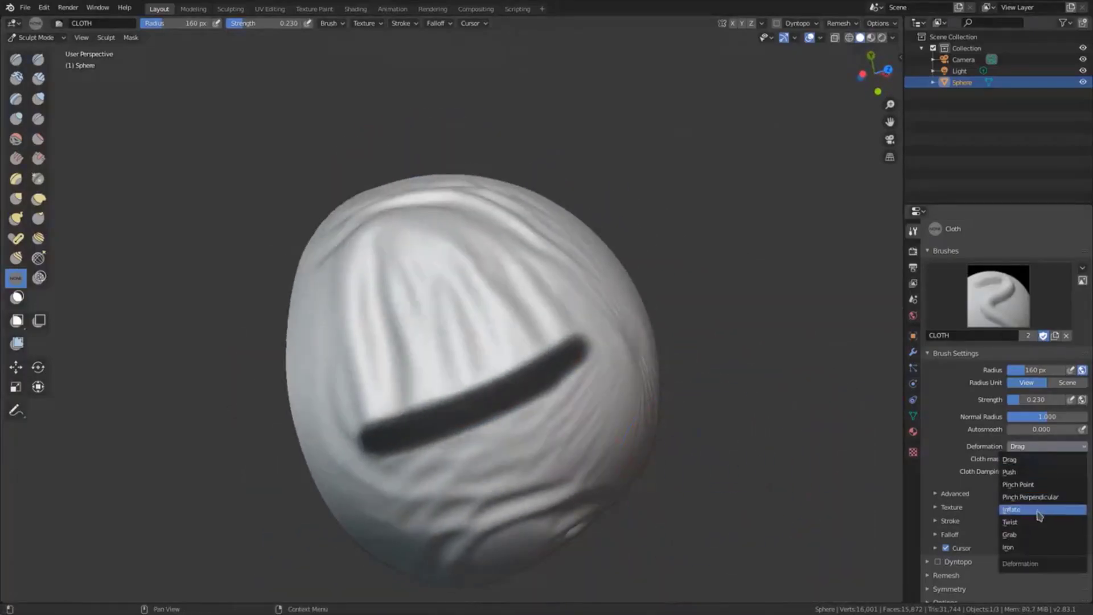
click(1041, 509)
drag(481, 281, 439, 253)
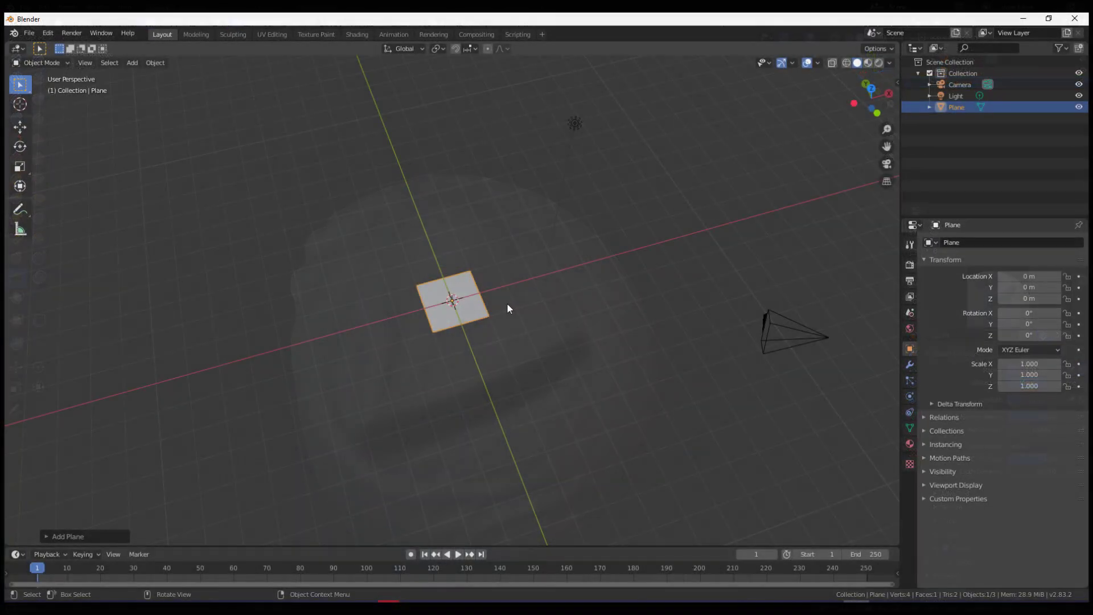
Scale the plane up to about 8.8 and add a Subdivision Surface modifier to it.
key(s)
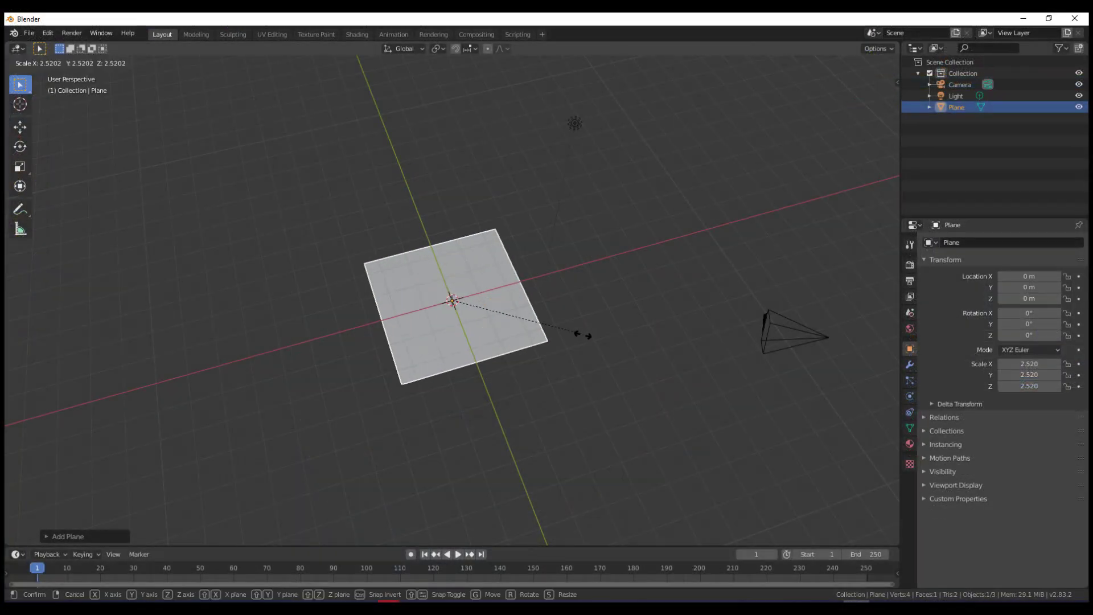
click(873, 490)
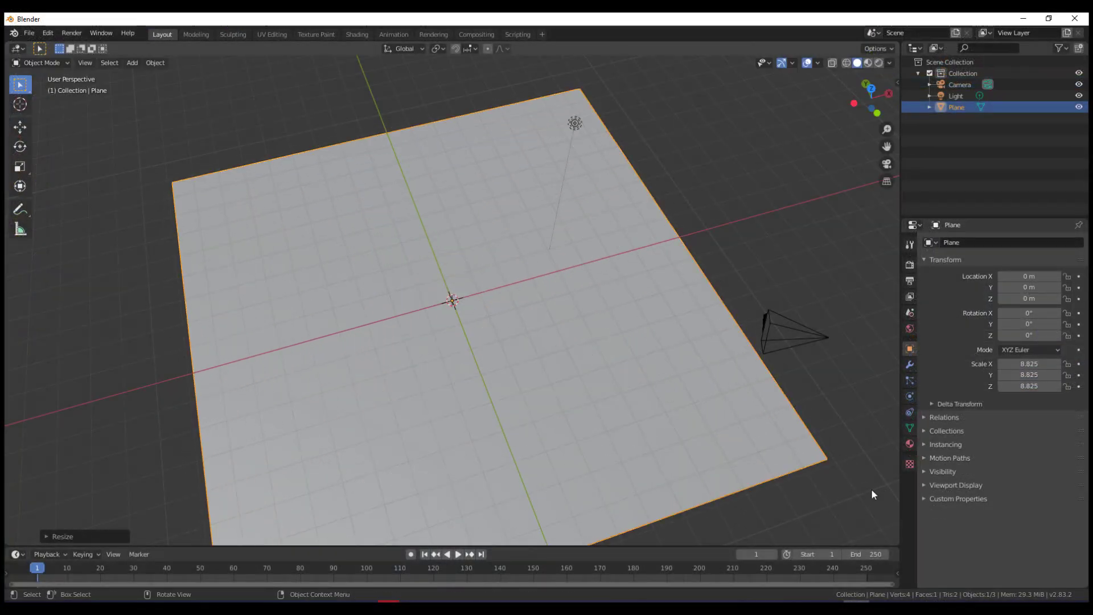
click(909, 365)
click(972, 244)
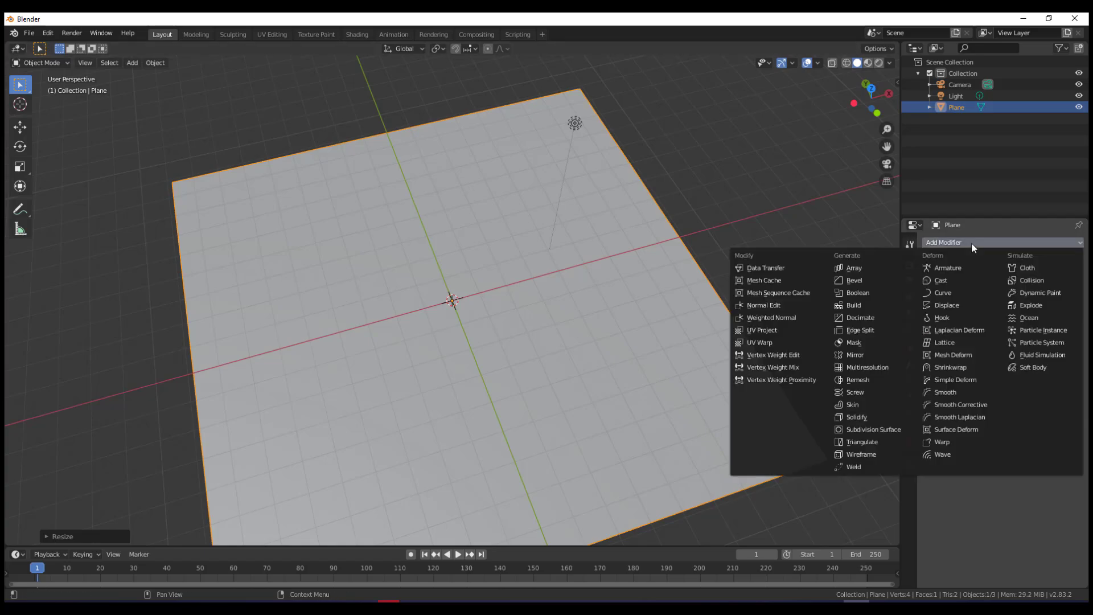
click(891, 429)
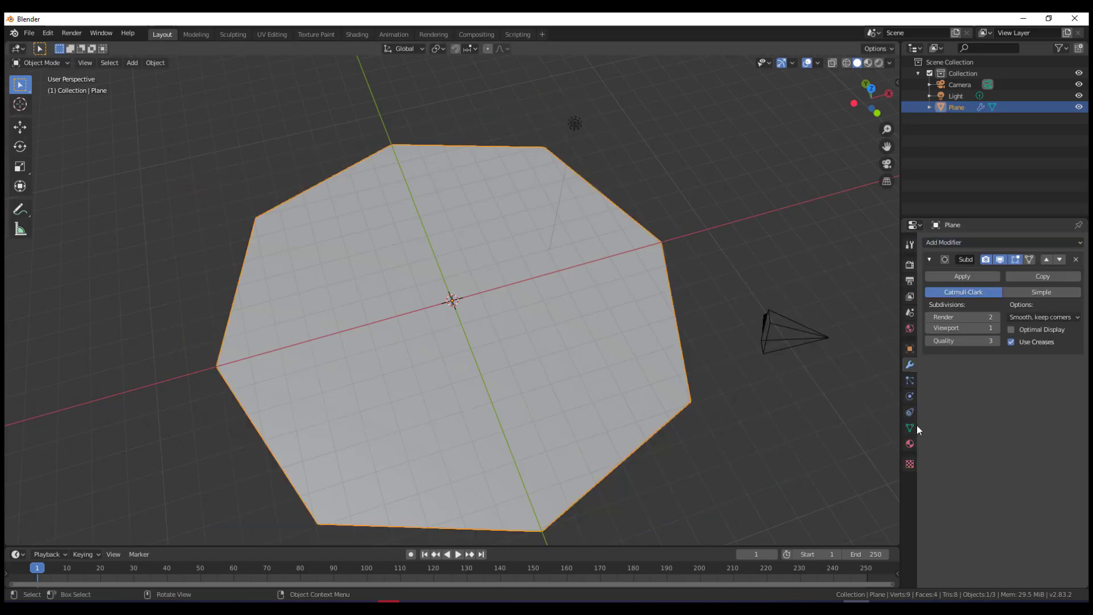
Set the plane's subdivision to Simple with 5 viewport levels and apply the modifier.
click(997, 328)
click(996, 329)
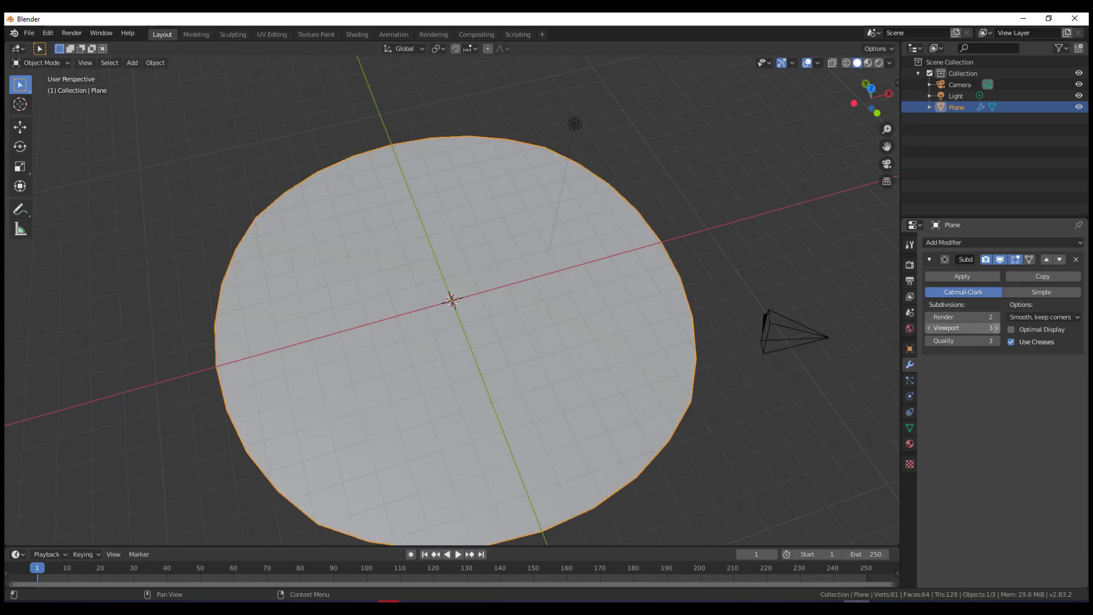
click(996, 329)
click(1022, 292)
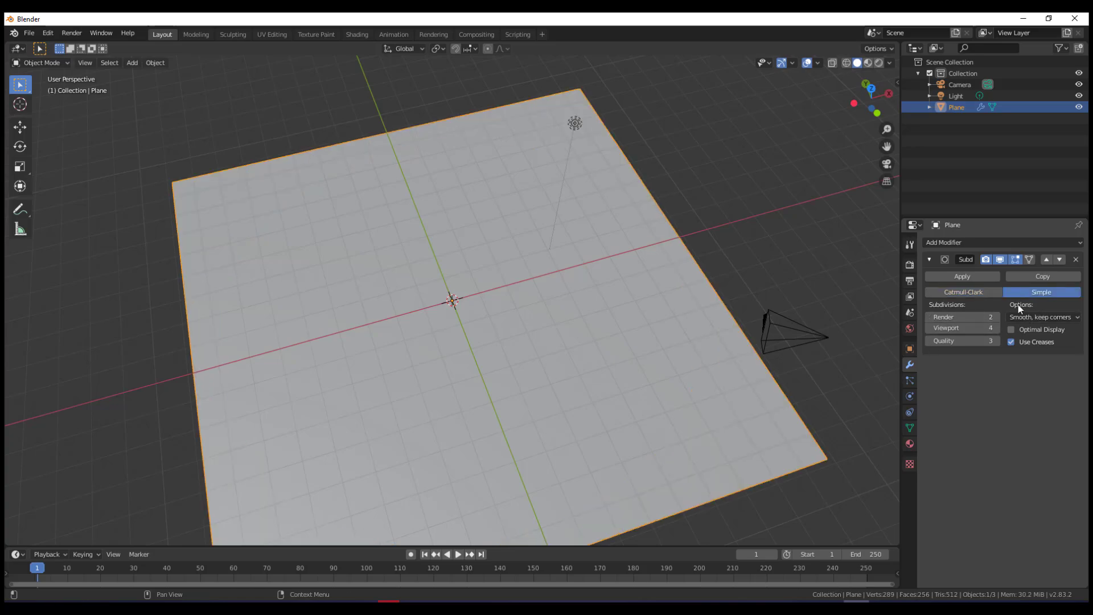
click(997, 329)
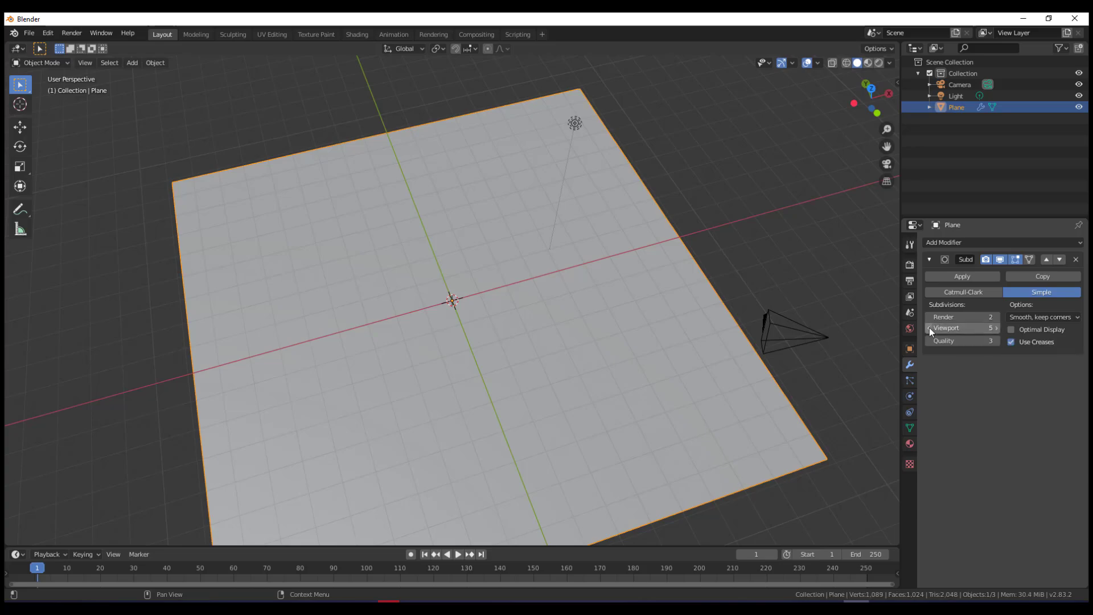
click(948, 276)
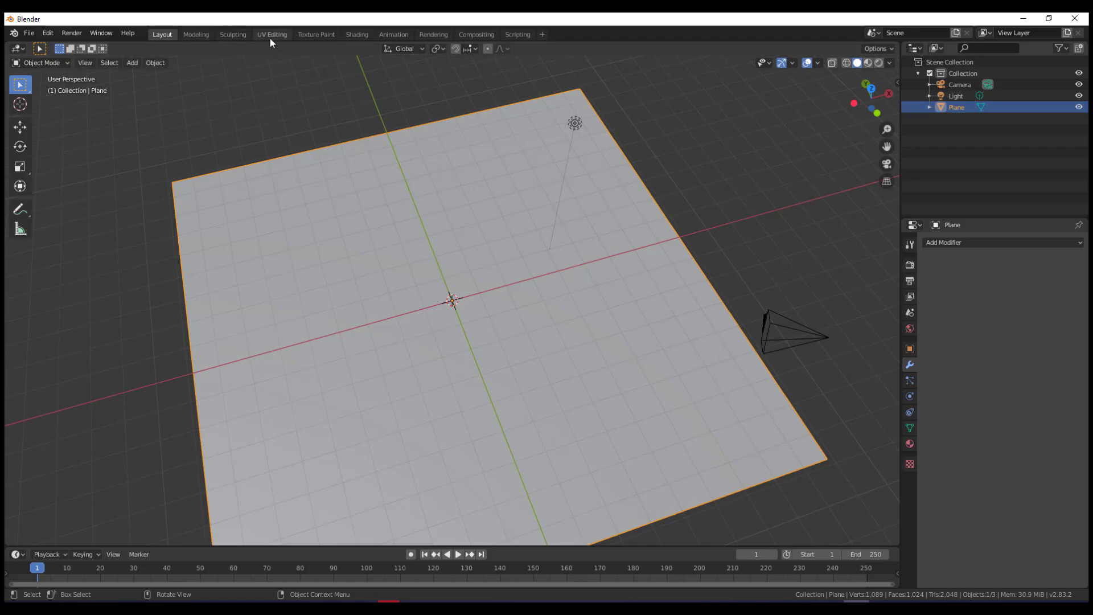
Switch to the Sculpting workspace and display the plane as a wireframe.
click(231, 35)
mouse_move(427, 268)
middle_down()
mouse_move(488, 310)
mouse_move(458, 343)
mouse_move(502, 343)
mouse_move(552, 384)
middle_up()
key(shift+z)
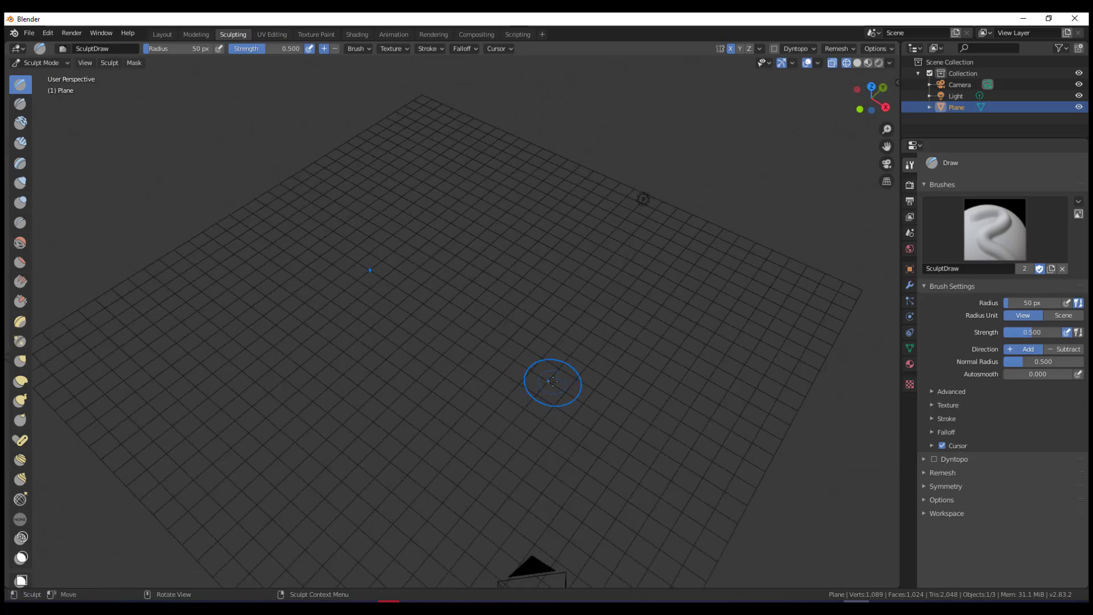
scroll(555, 385, down, 4)
middle_drag(643, 397, 605, 388)
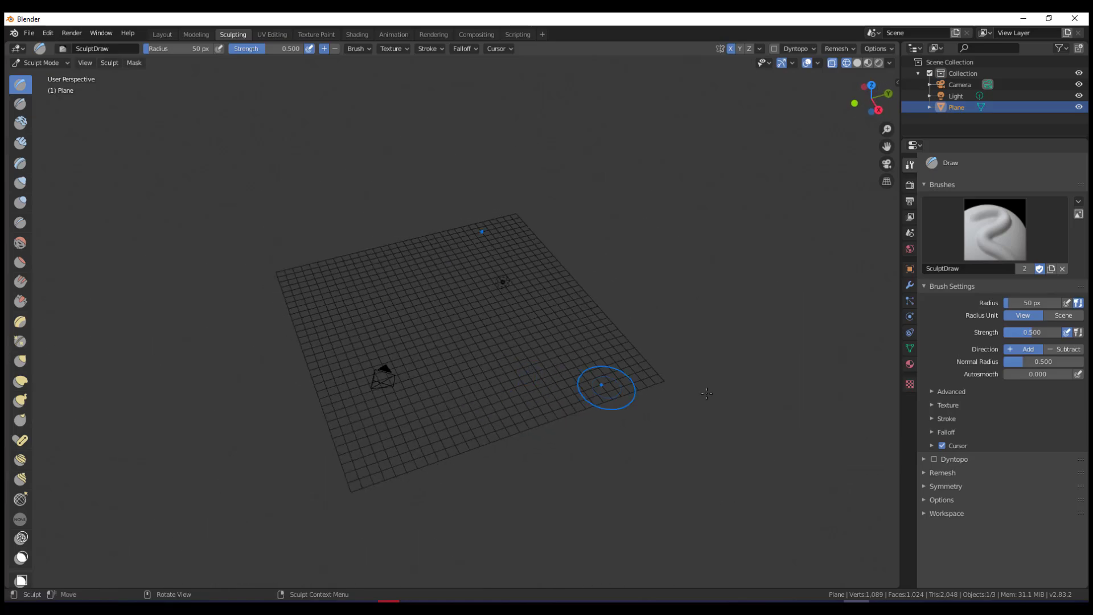
Add another Subdivision Surface modifier to the plane and set its viewport level to 2.
click(909, 285)
click(956, 164)
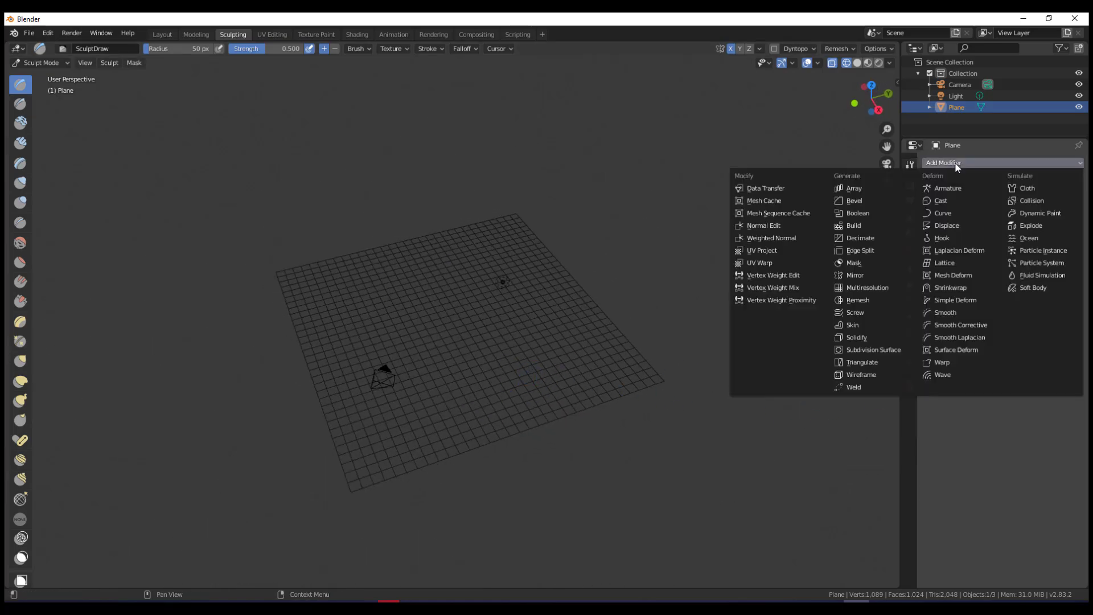
click(873, 349)
scroll(541, 385, up, 5)
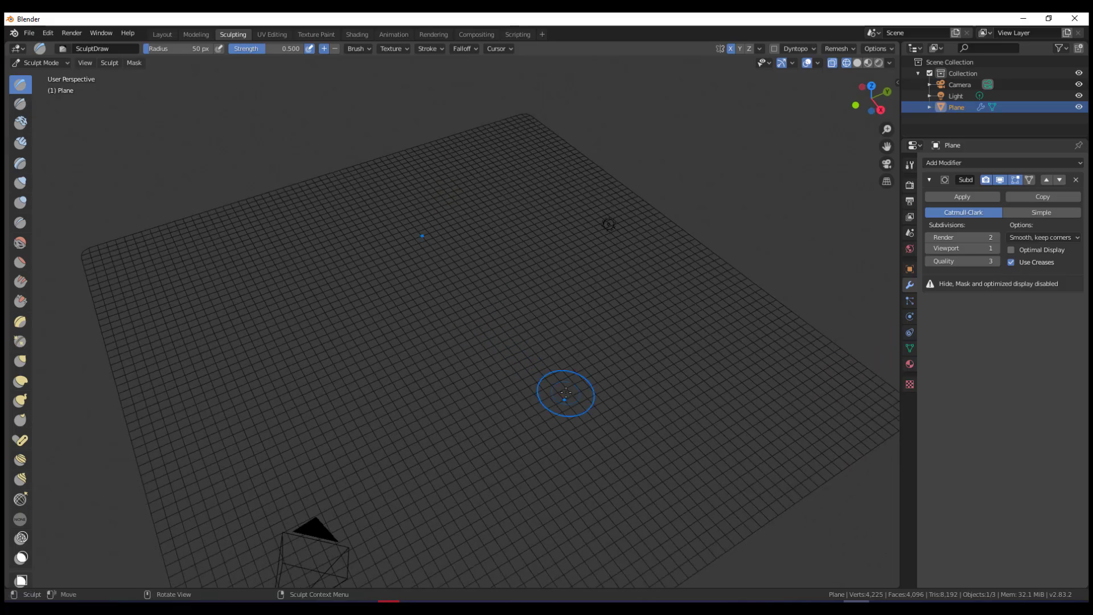
click(994, 248)
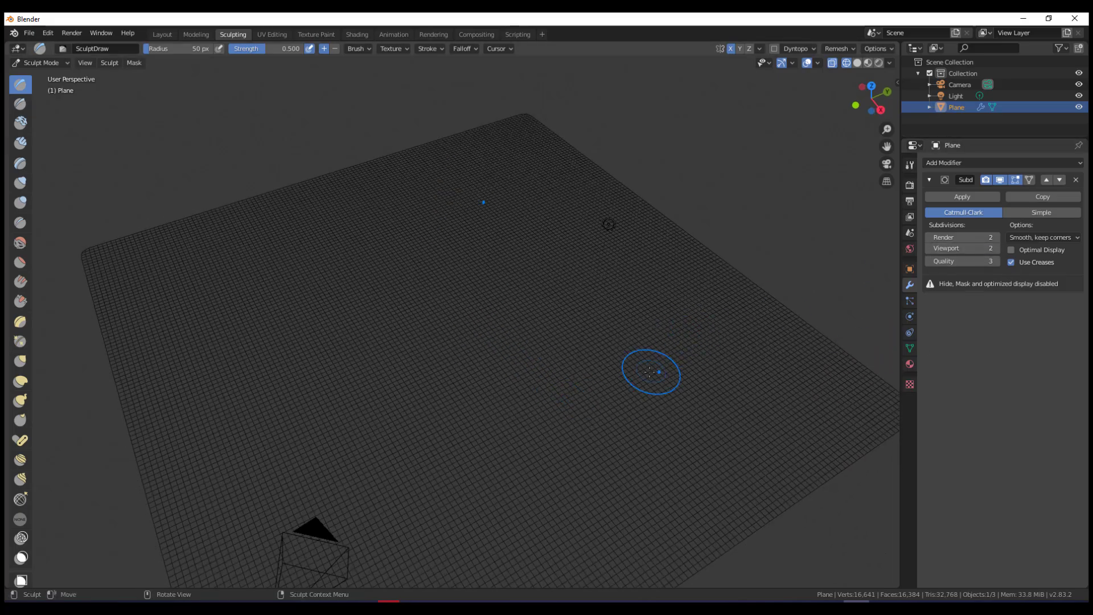
middle_drag(646, 368, 595, 378)
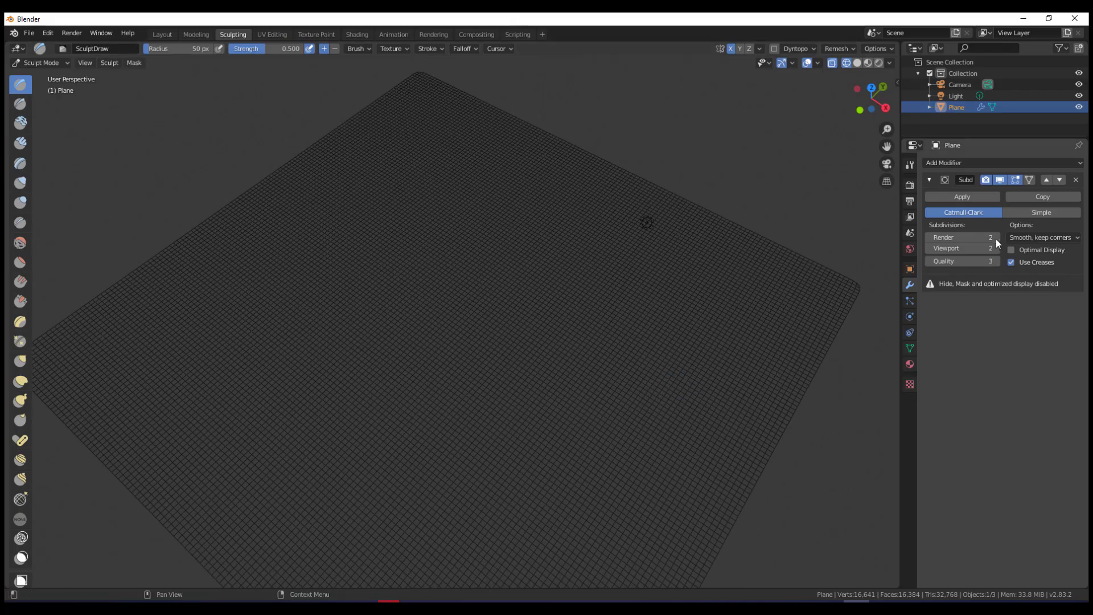
Apply the Subdivision Surface modifier to the plane.
click(976, 199)
middle_drag(706, 256, 587, 374)
scroll(473, 402, up, 5)
scroll(473, 402, down, 6)
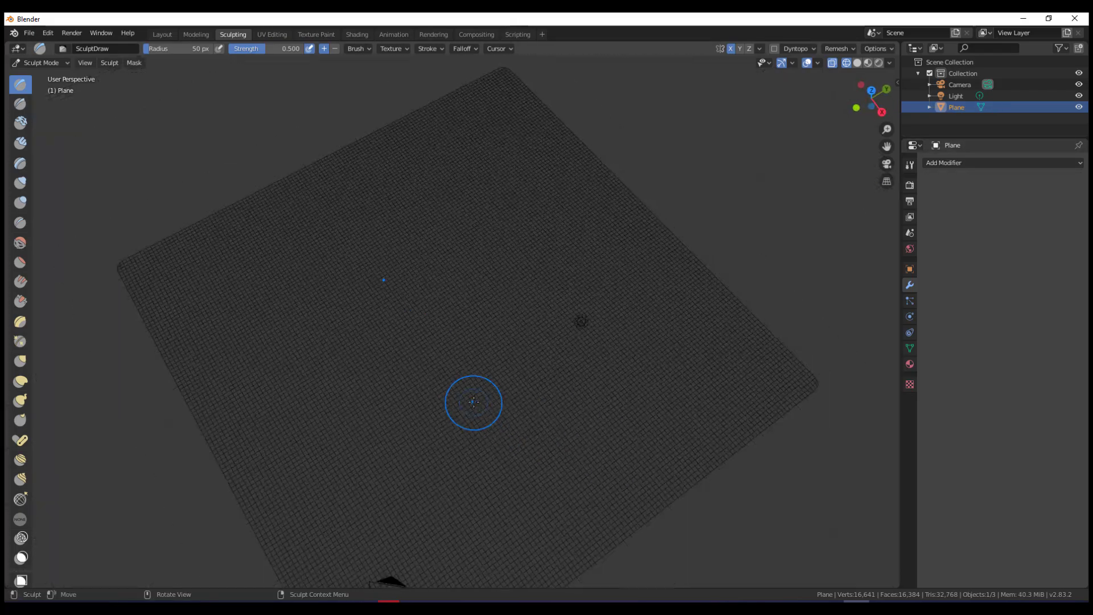
middle_drag(473, 403, 533, 402)
scroll(532, 402, up, 2)
scroll(532, 402, down, 2)
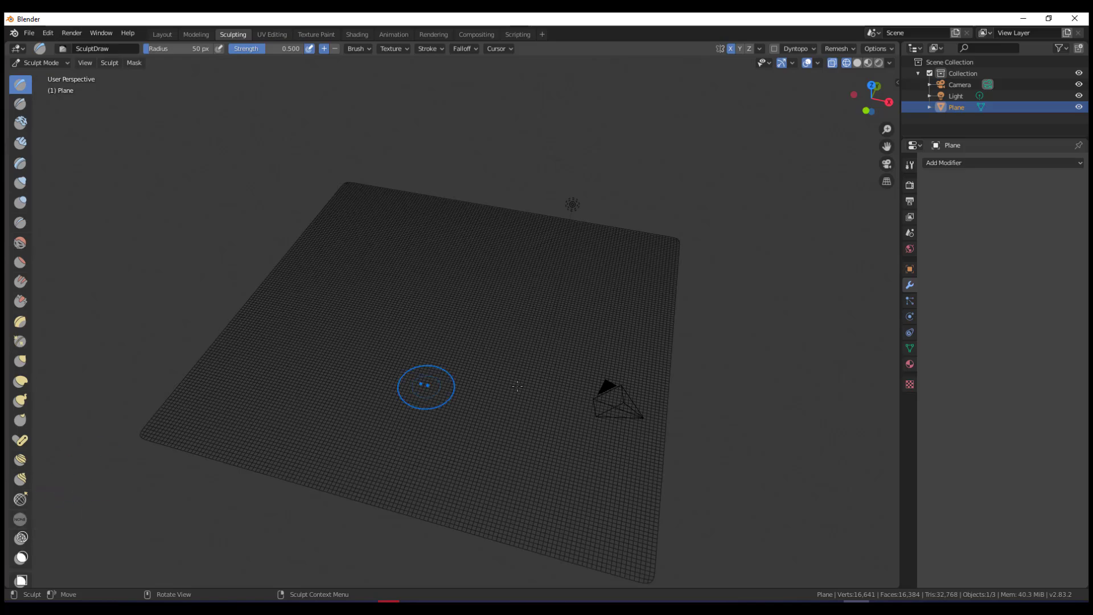
Make Cloth the active sculpting brush.
key(shift+t)
key(shift+space)
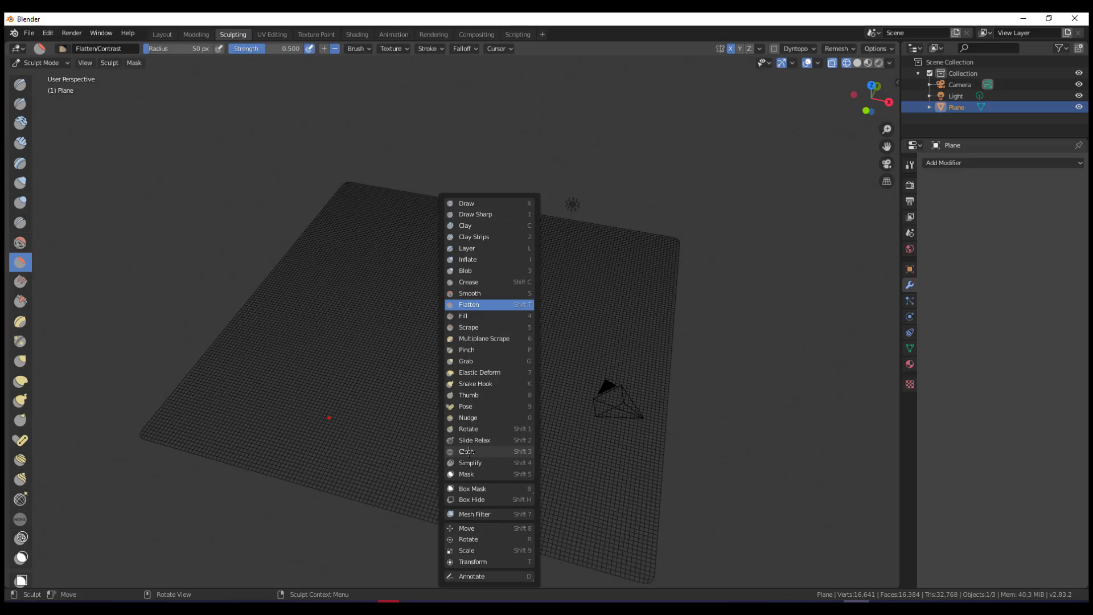
click(468, 452)
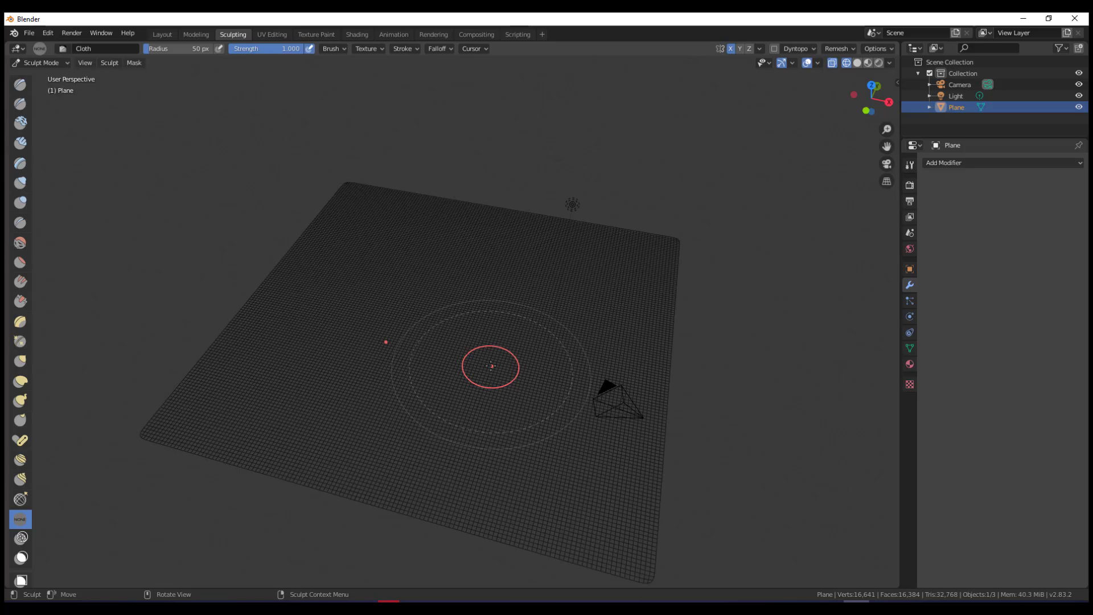
Look over the plane in solid shading and return it to wireframe display.
scroll(658, 378, down, 5)
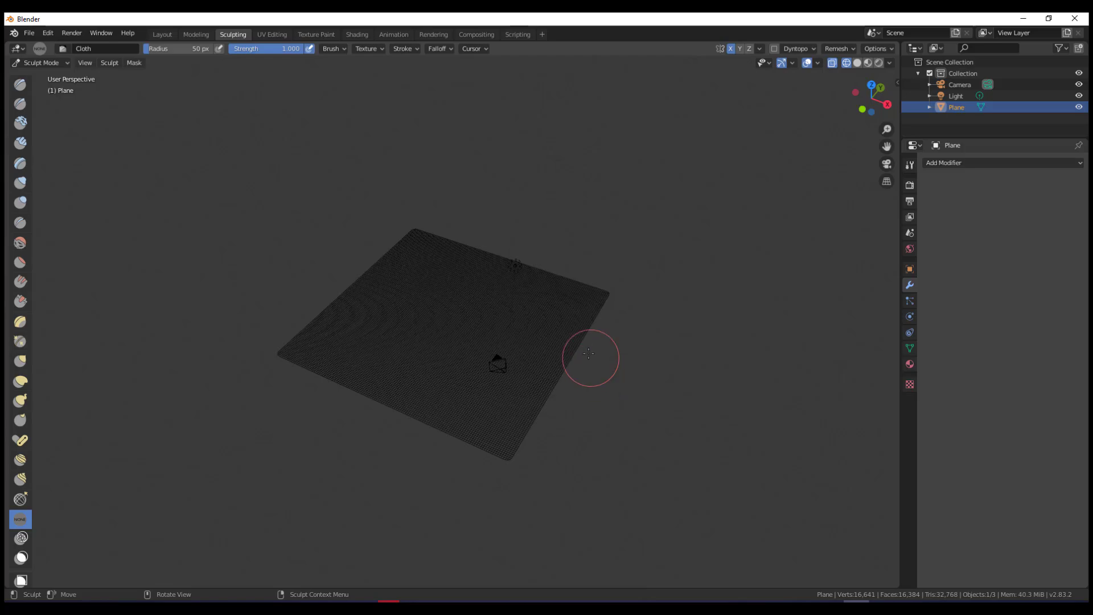
key(z)
click(683, 344)
middle_drag(679, 397, 735, 381)
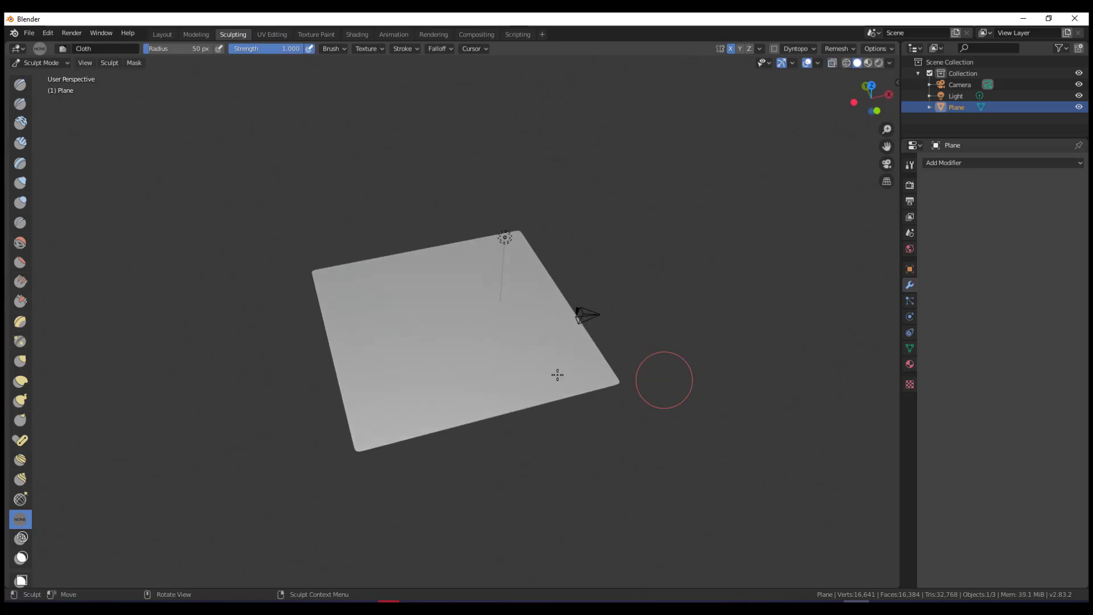
scroll(549, 415, up, 3)
middle_drag(549, 419, 620, 421)
shift+middle_drag(697, 419, 707, 357)
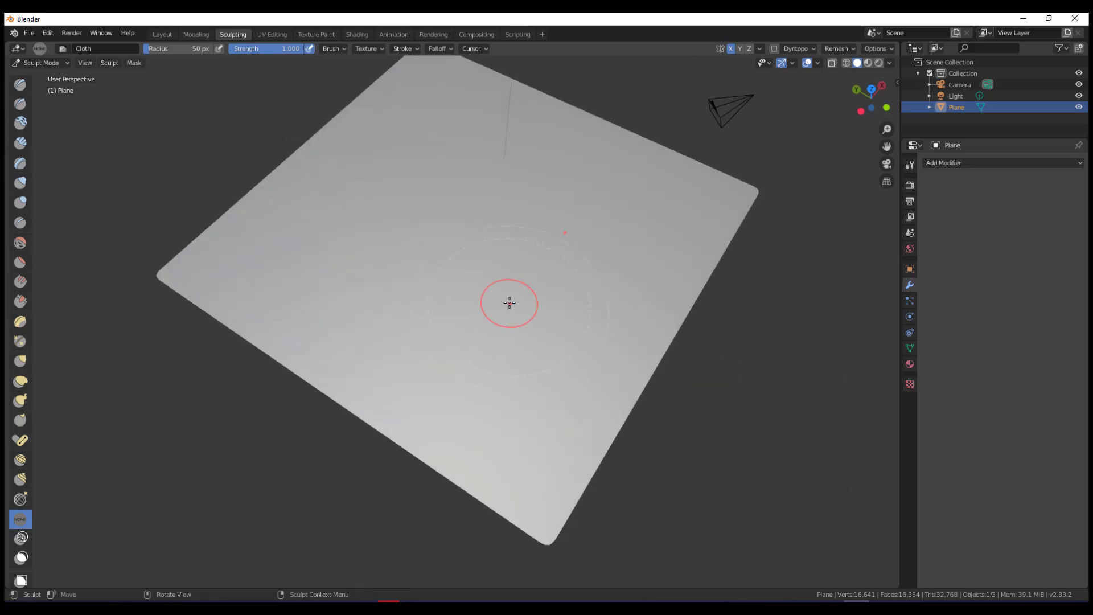
key(z)
click(435, 304)
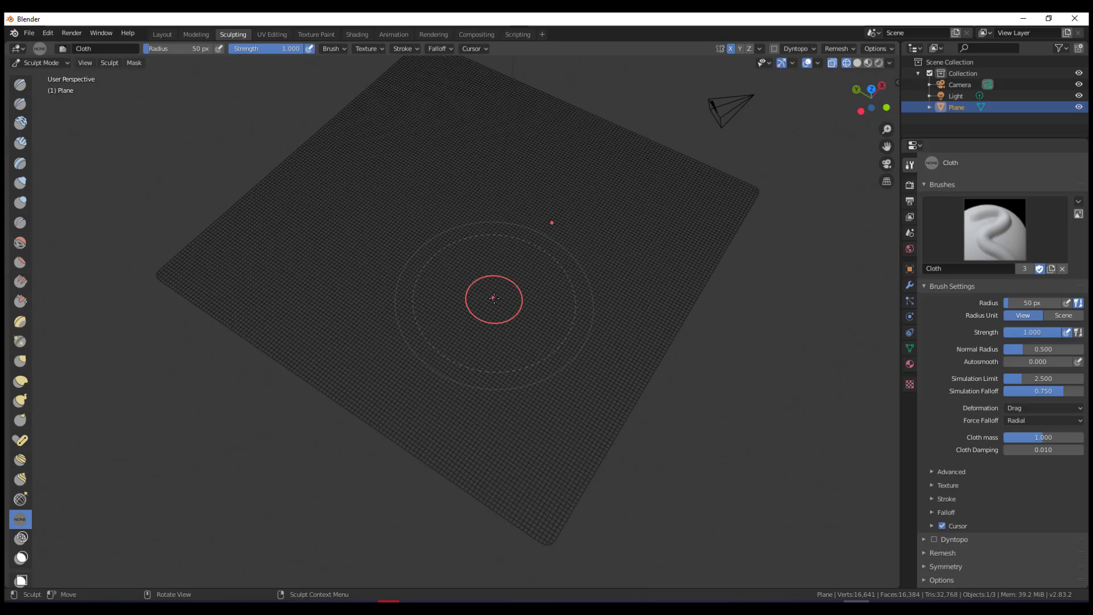
Brush Cloth strokes inward from the plane's nearest corner and switch the display to solid shading.
drag(543, 534, 536, 484)
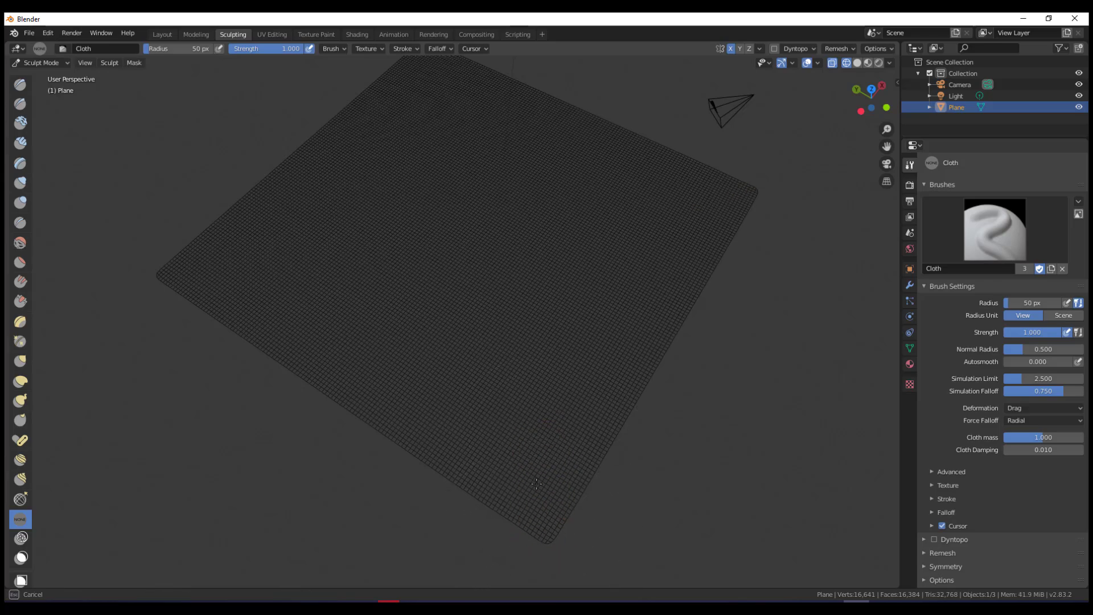
drag(538, 283, 538, 289)
drag(543, 505, 526, 356)
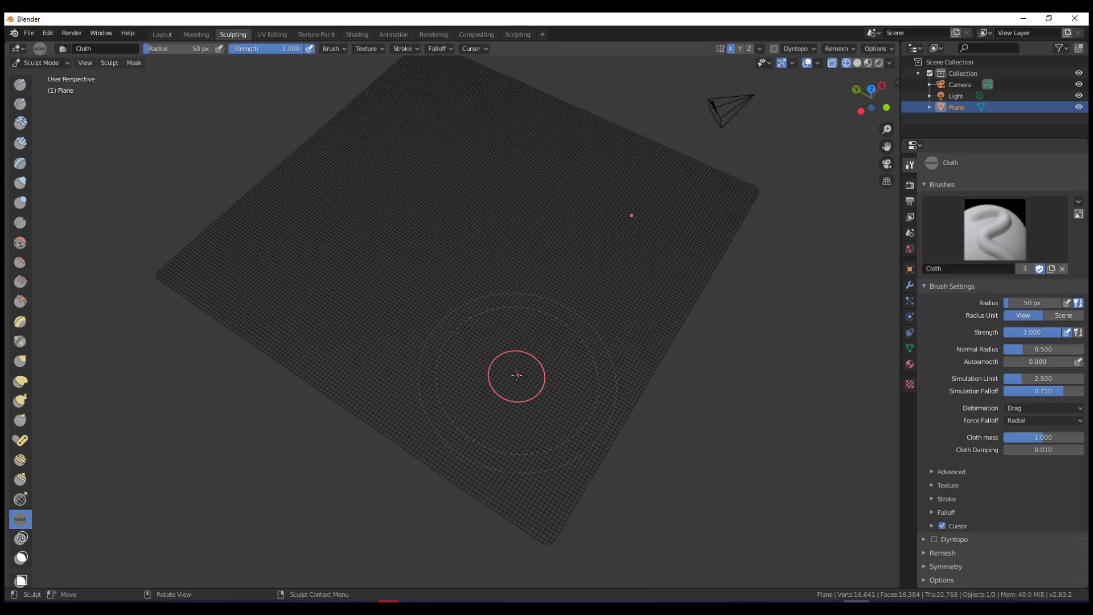
key(z)
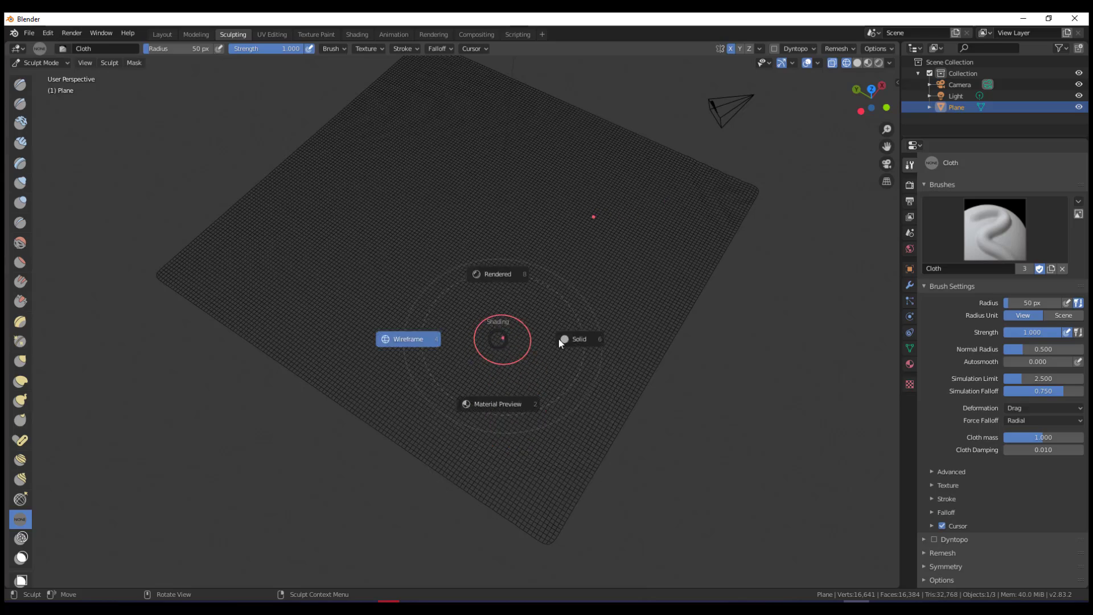
click(558, 340)
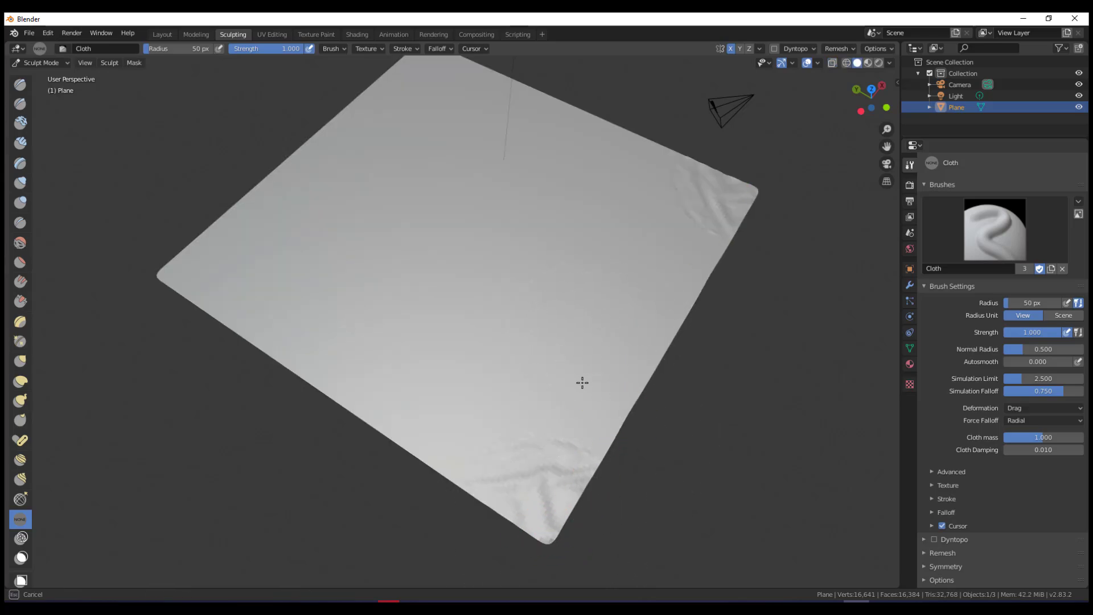
Pull mirrored cloth folds inward from the nearest corner and along its two adjoining edges with repeated Cloth strokes.
mouse_move(520, 520)
mouse_down()
mouse_move(497, 434)
mouse_move(510, 401)
mouse_up()
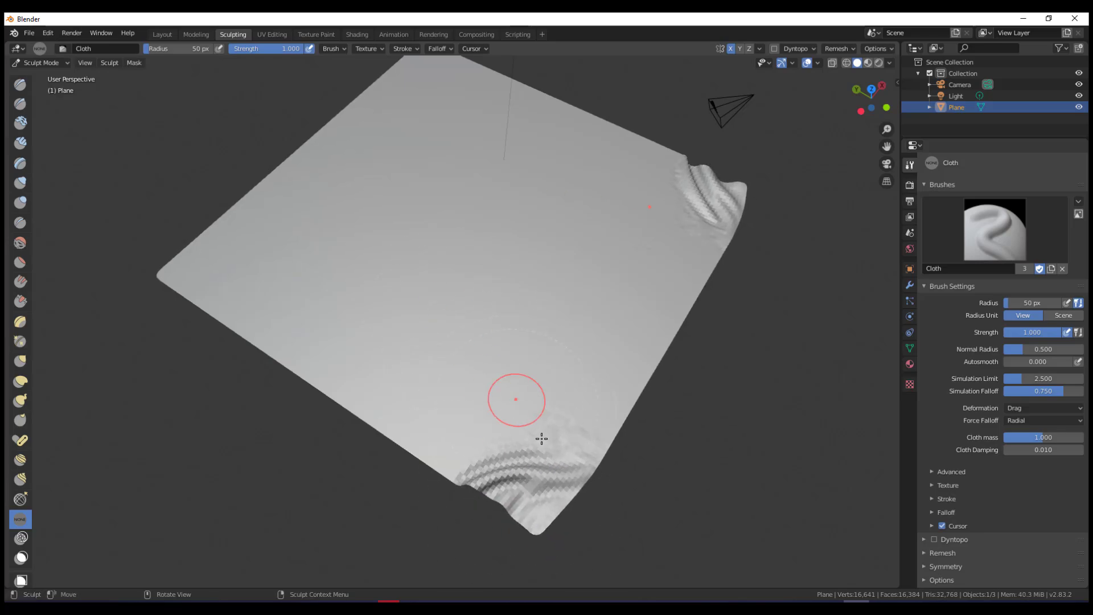
mouse_move(553, 508)
mouse_down()
mouse_move(536, 399)
mouse_move(549, 381)
mouse_up()
drag(619, 414, 496, 313)
drag(624, 434, 548, 312)
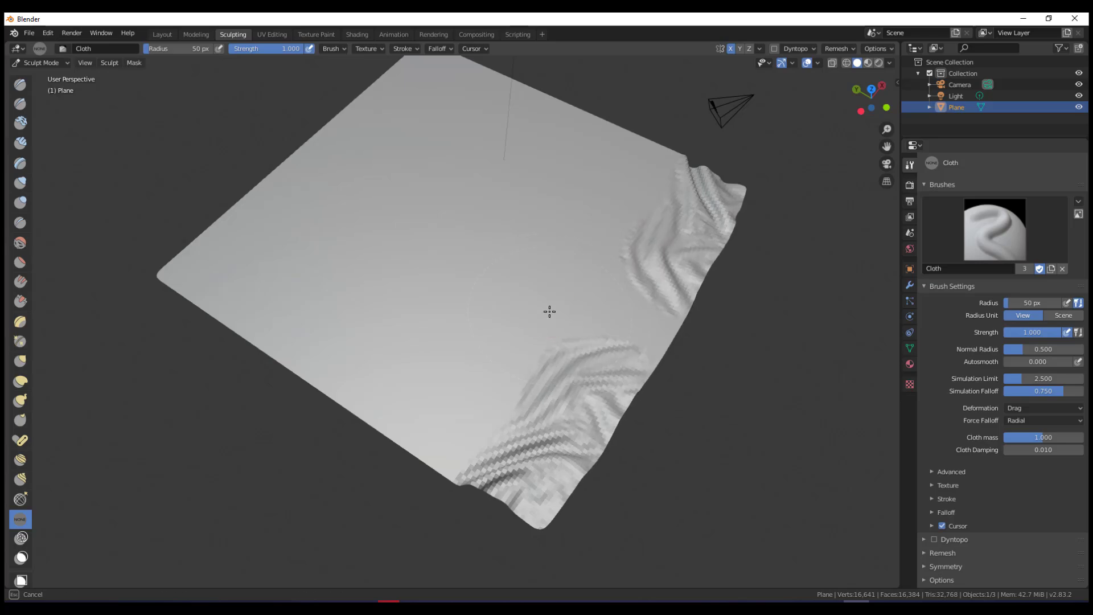
drag(602, 423, 535, 341)
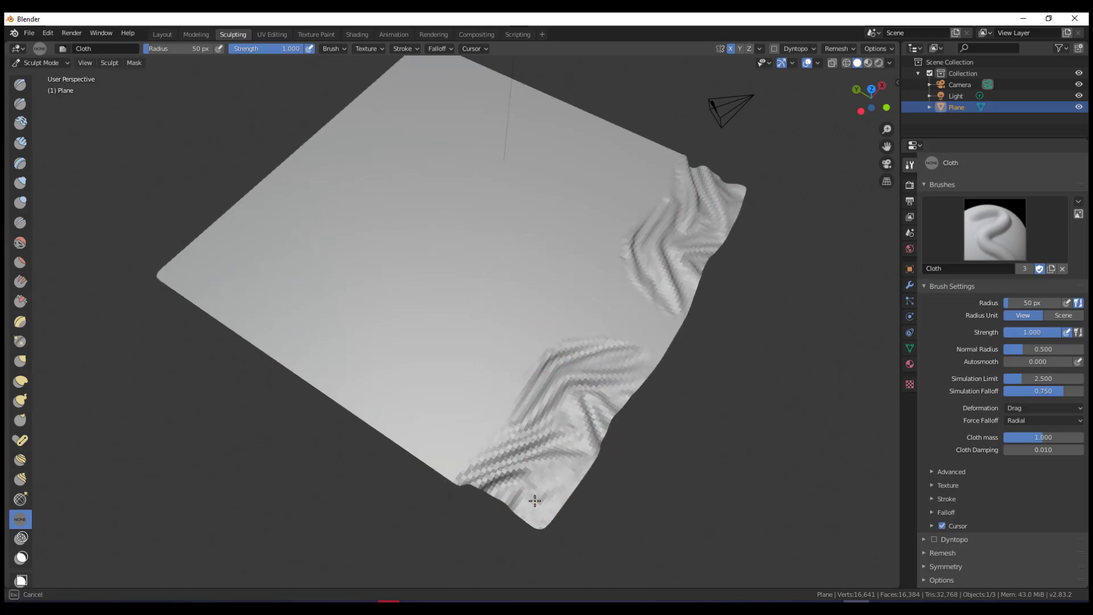
drag(531, 500, 526, 424)
mouse_move(467, 445)
mouse_down()
mouse_move(473, 403)
mouse_move(494, 380)
mouse_up()
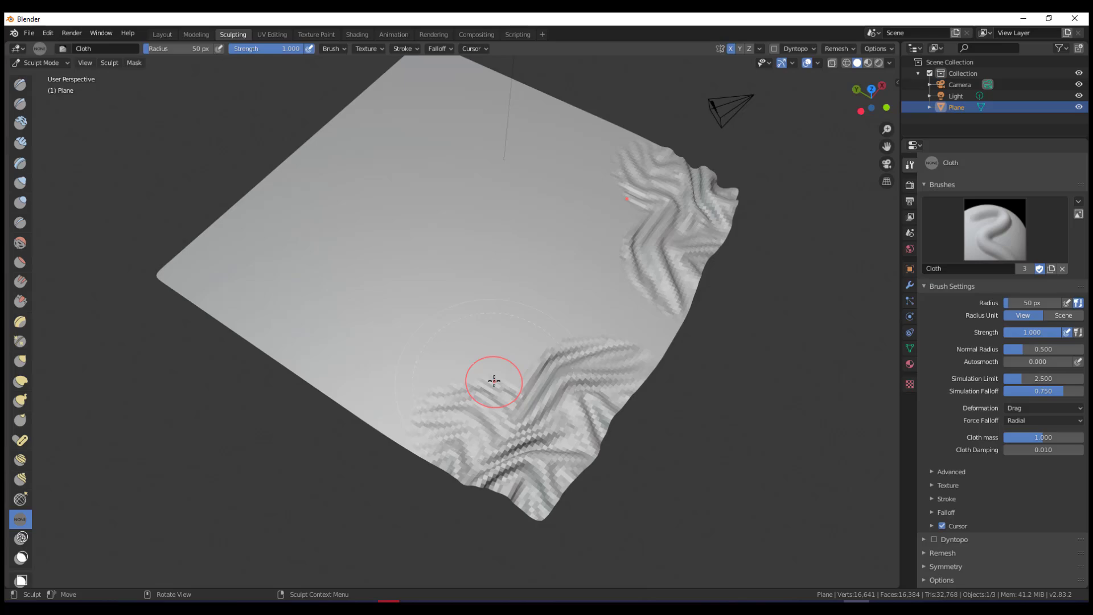
Fill the gap in the middle of the wrinkled edge with folds and extend the folds along both side edges.
middle_drag(499, 383, 615, 452)
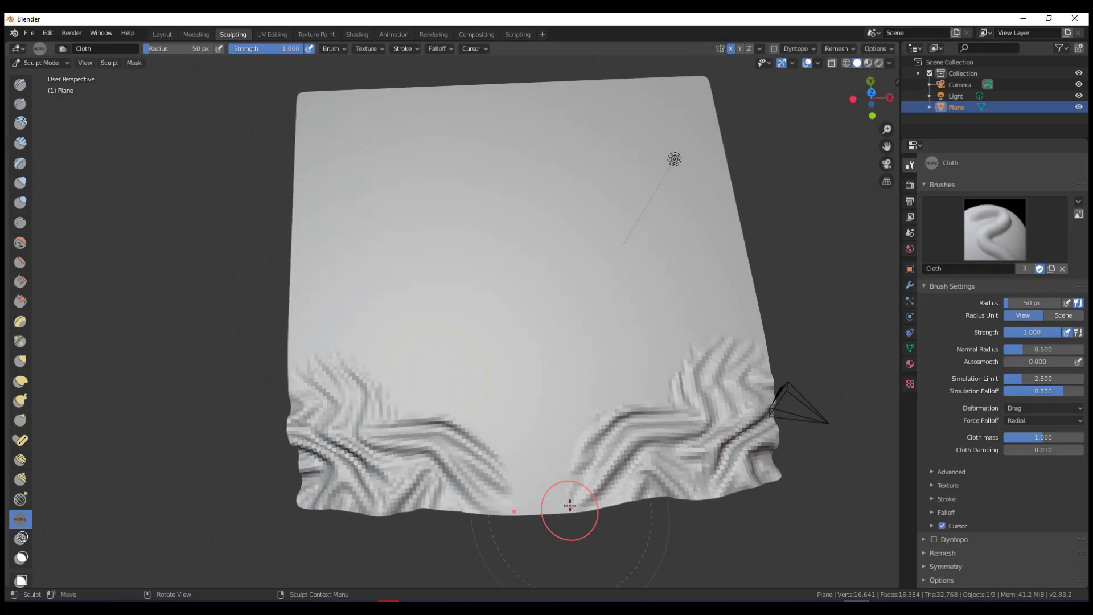
mouse_move(569, 505)
mouse_down()
mouse_move(554, 429)
mouse_move(552, 501)
mouse_move(551, 419)
mouse_up()
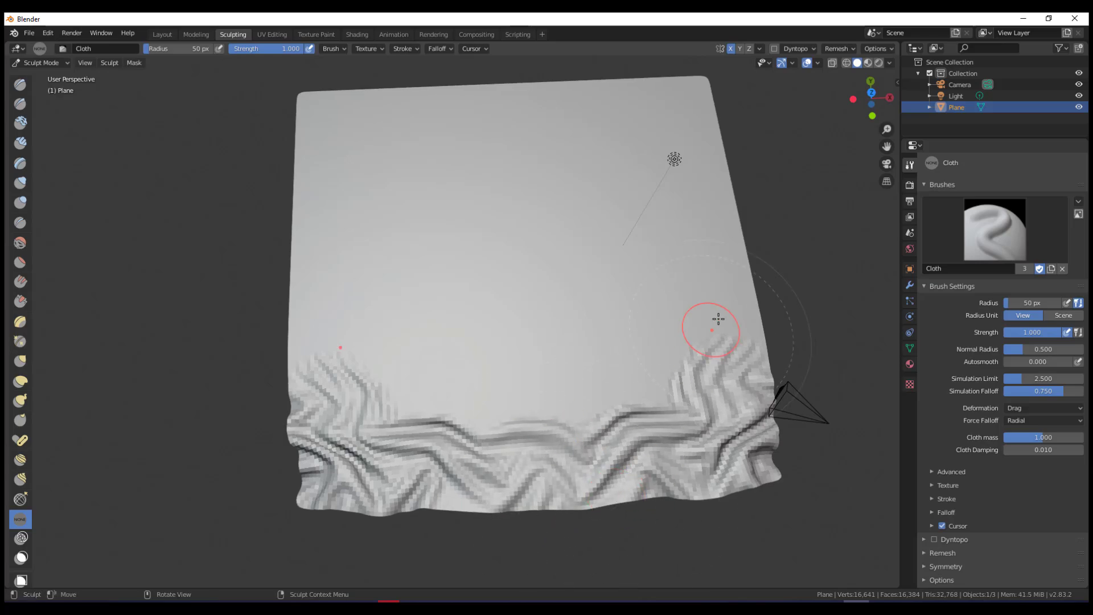
mouse_move(748, 312)
mouse_down()
mouse_move(532, 303)
mouse_move(674, 284)
mouse_up()
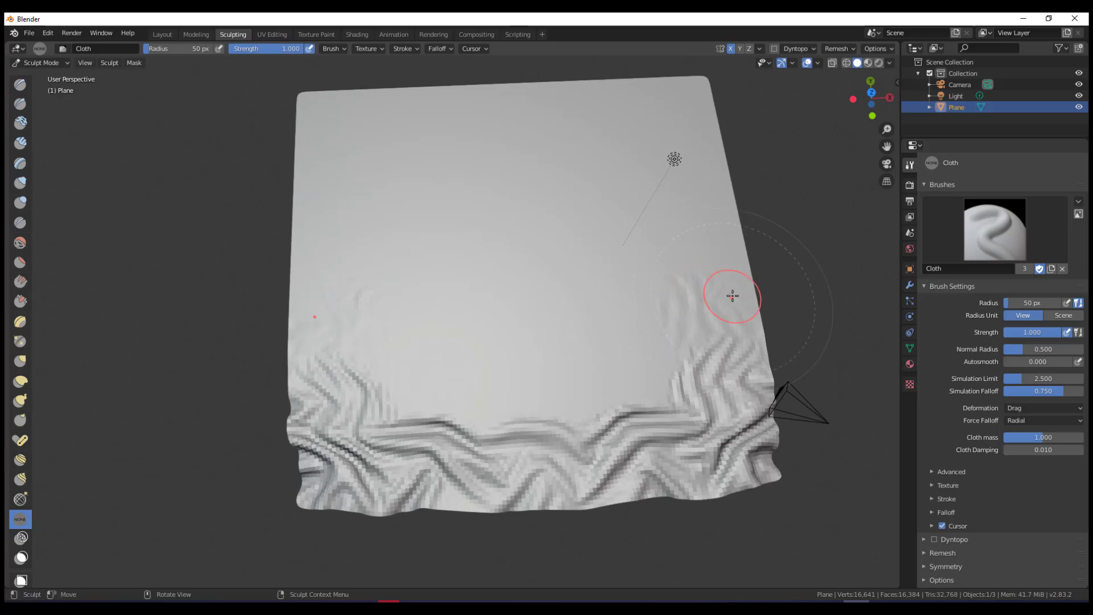
drag(735, 292, 557, 310)
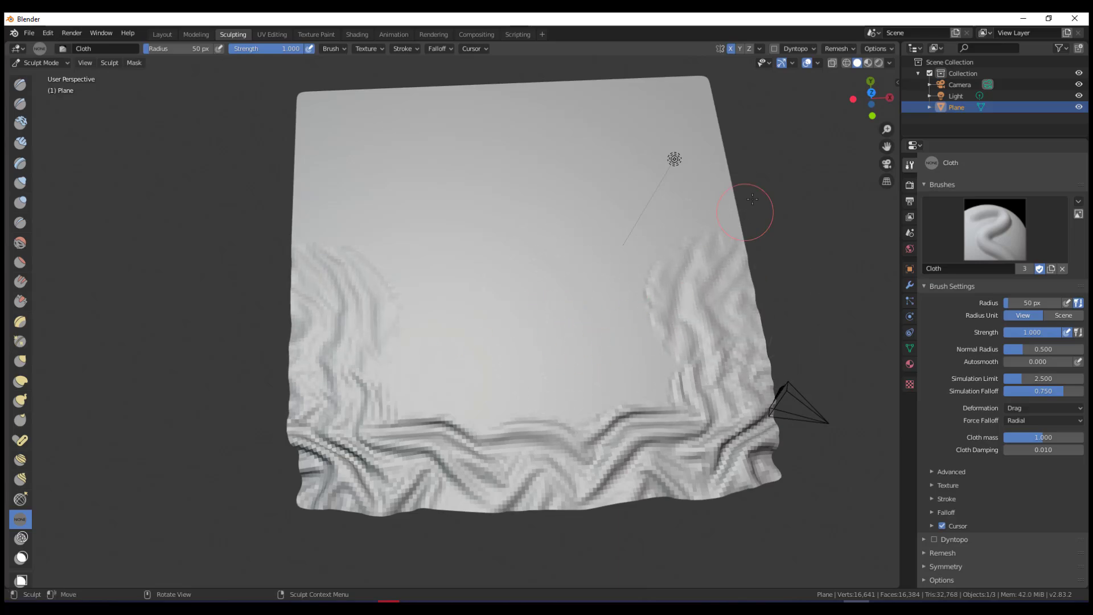
Turn off X mirror symmetry and brush folds inward from one of the plane's smooth corners.
click(731, 49)
middle_drag(562, 322, 252, 527)
mouse_move(245, 541)
mouse_down()
mouse_move(341, 395)
mouse_move(304, 423)
mouse_move(371, 417)
mouse_move(399, 399)
mouse_up()
mouse_move(398, 398)
middle_down()
mouse_move(419, 376)
mouse_move(456, 366)
mouse_move(453, 384)
middle_up()
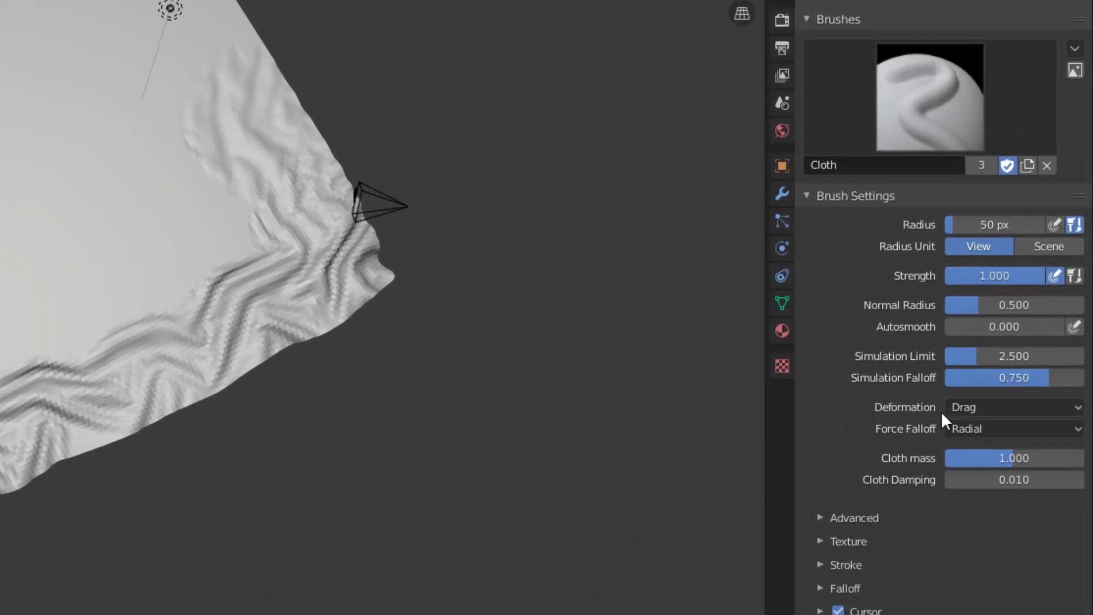
Review the Cloth brush's Deformation and Force Falloff options, keeping the force falloff at Radial.
click(971, 412)
click(995, 429)
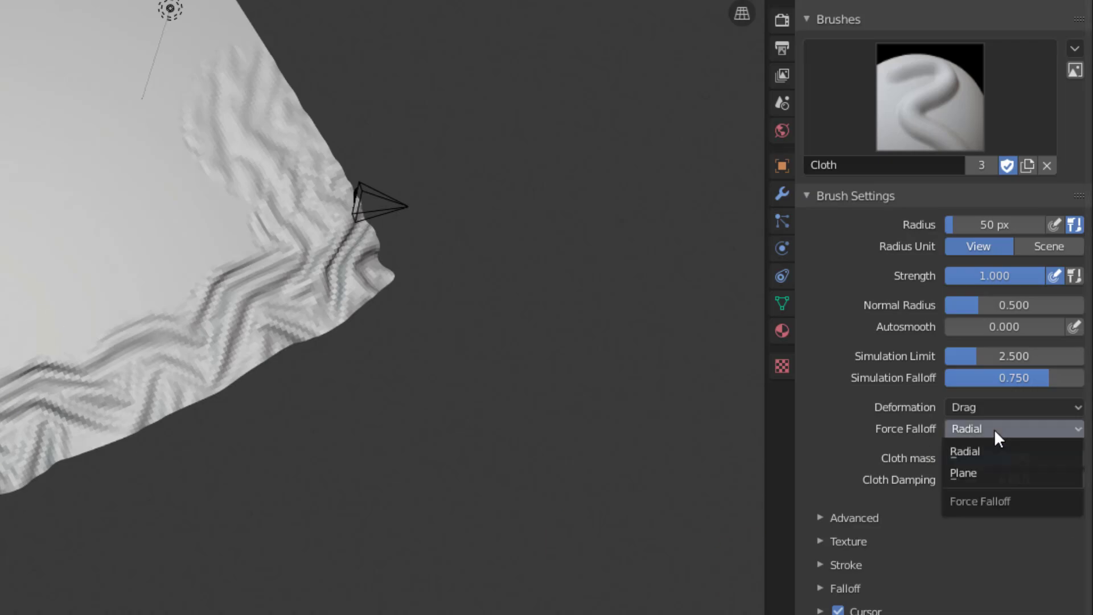
click(964, 451)
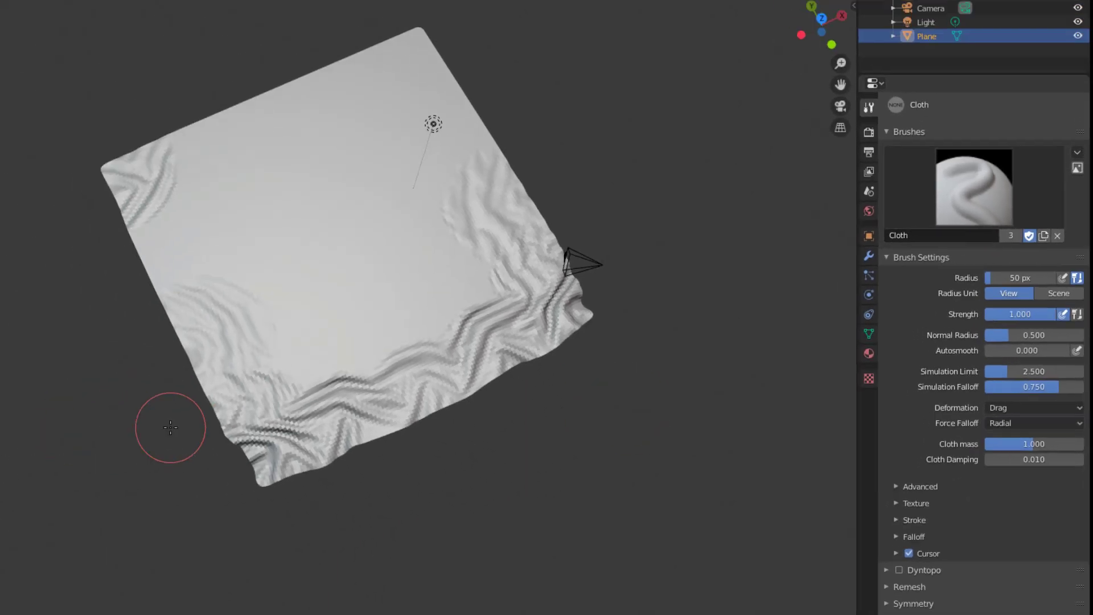
Try Cloth strokes with Radial falloff on the smooth middle and side corner of the plane.
middle_drag(170, 427, 373, 184)
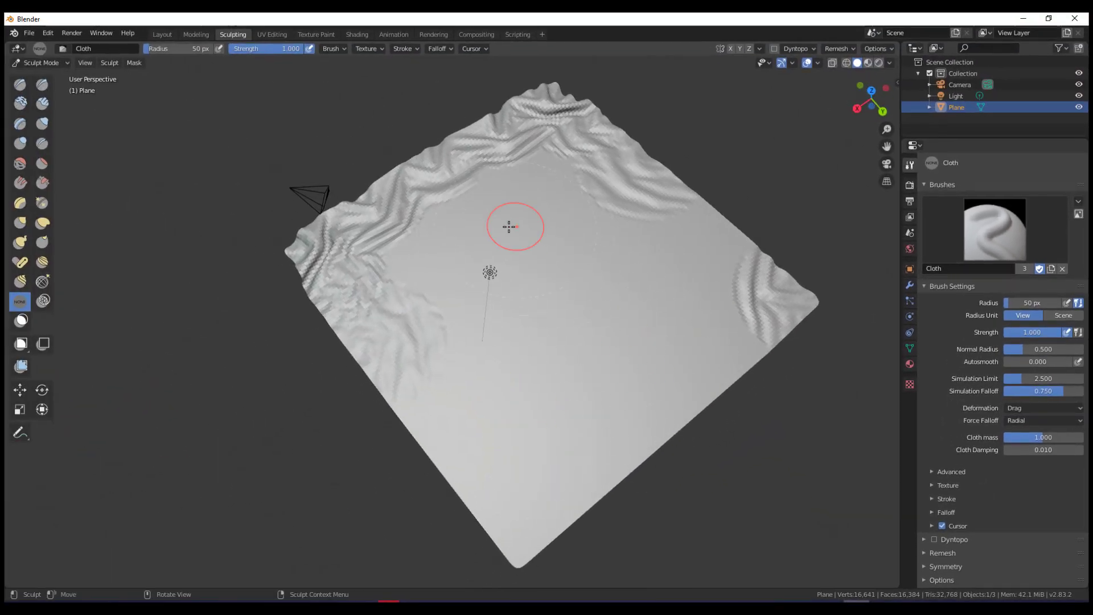
drag(509, 226, 541, 275)
drag(787, 397, 630, 425)
mouse_move(629, 425)
middle_down()
mouse_move(637, 390)
mouse_move(620, 398)
middle_up()
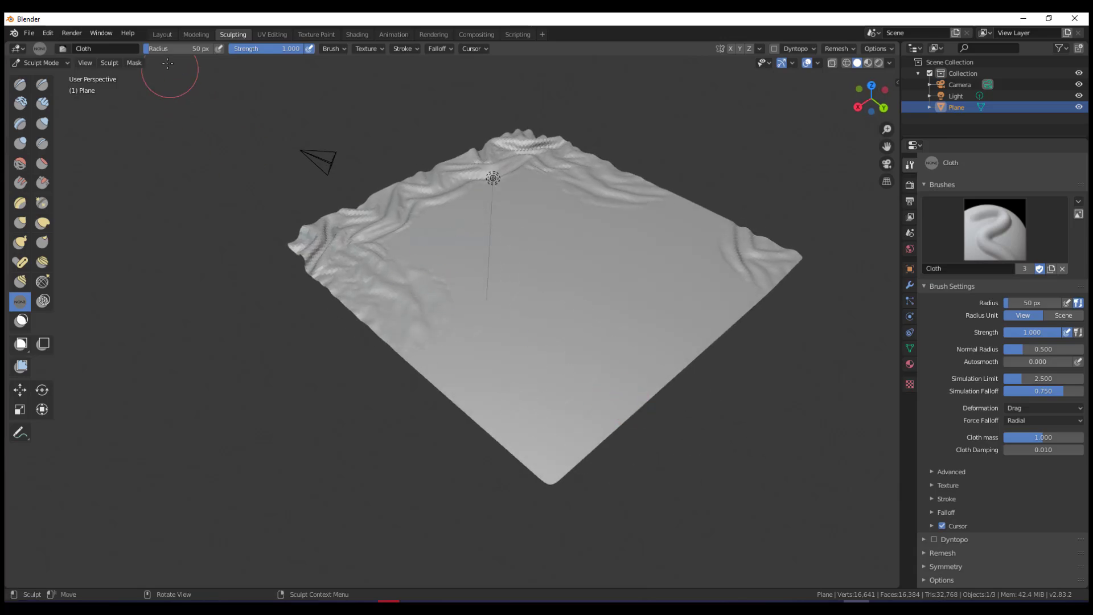
Set the Cloth brush radius to 81 px and try a swirling stroke across the smooth middle of the plane.
drag(154, 51, 171, 52)
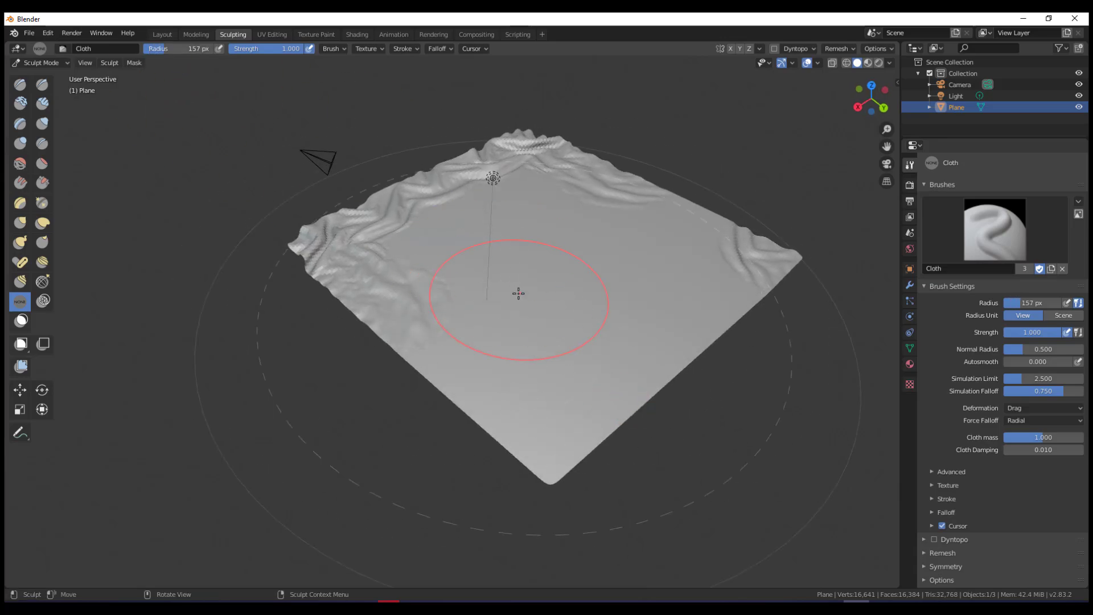
mouse_move(518, 294)
middle_down()
mouse_move(505, 295)
mouse_move(400, 198)
middle_up()
drag(168, 51, 157, 49)
key(f)
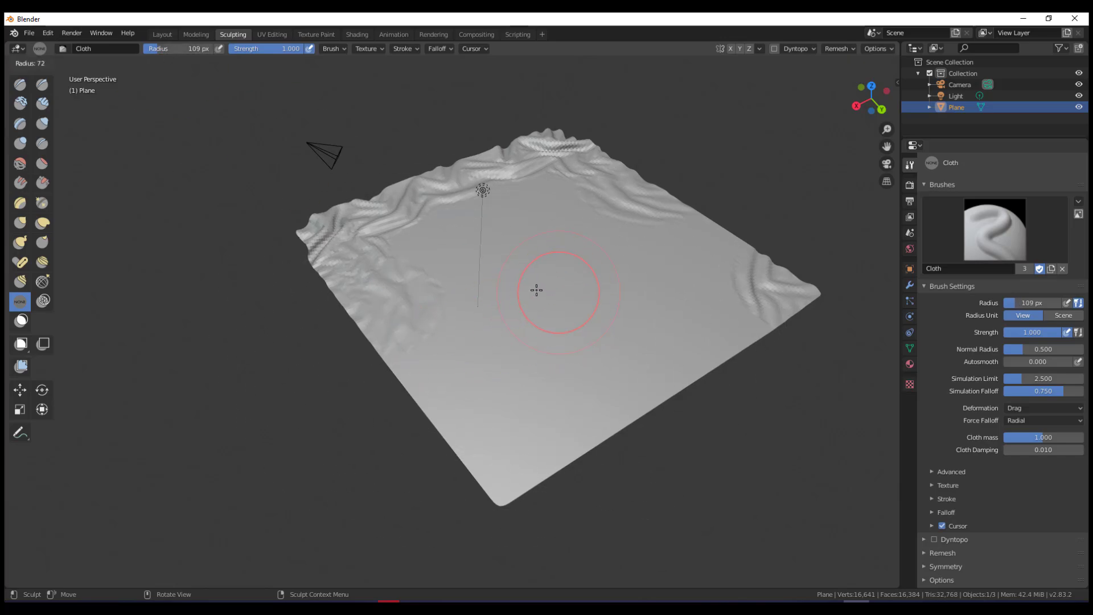
click(542, 291)
middle_drag(586, 344, 581, 360)
mouse_move(591, 350)
mouse_down()
mouse_move(571, 302)
mouse_move(501, 271)
mouse_move(469, 300)
mouse_move(623, 330)
mouse_move(539, 313)
mouse_move(600, 319)
mouse_move(574, 337)
mouse_move(593, 302)
mouse_move(626, 307)
mouse_up()
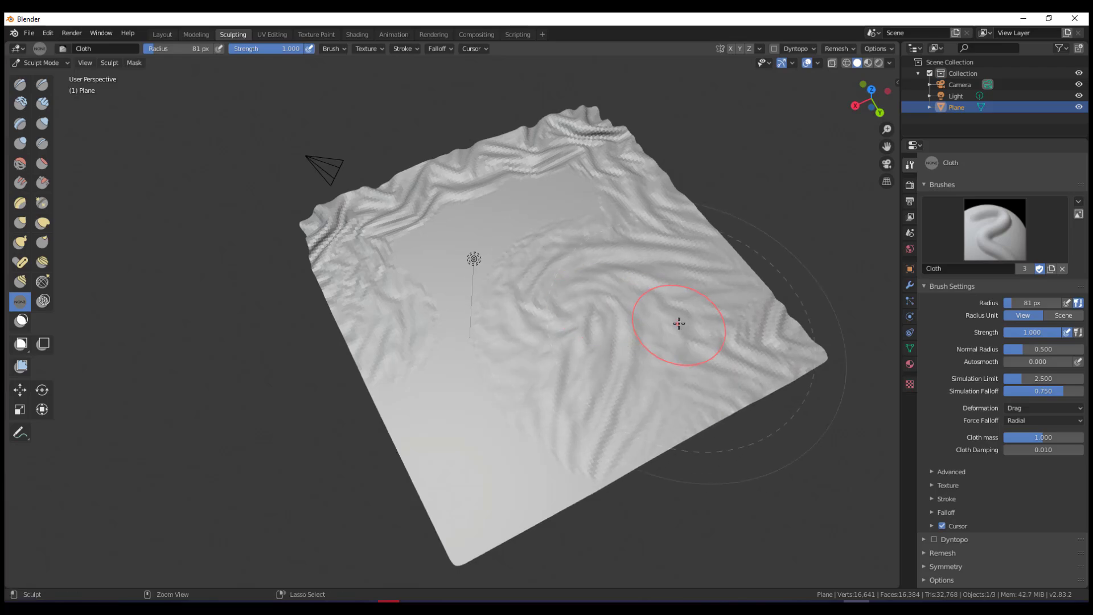
Set the Force Falloff to Plane, try Cloth strokes across the middle of the plane, and undo them.
click(1030, 417)
click(1020, 447)
drag(622, 329, 493, 290)
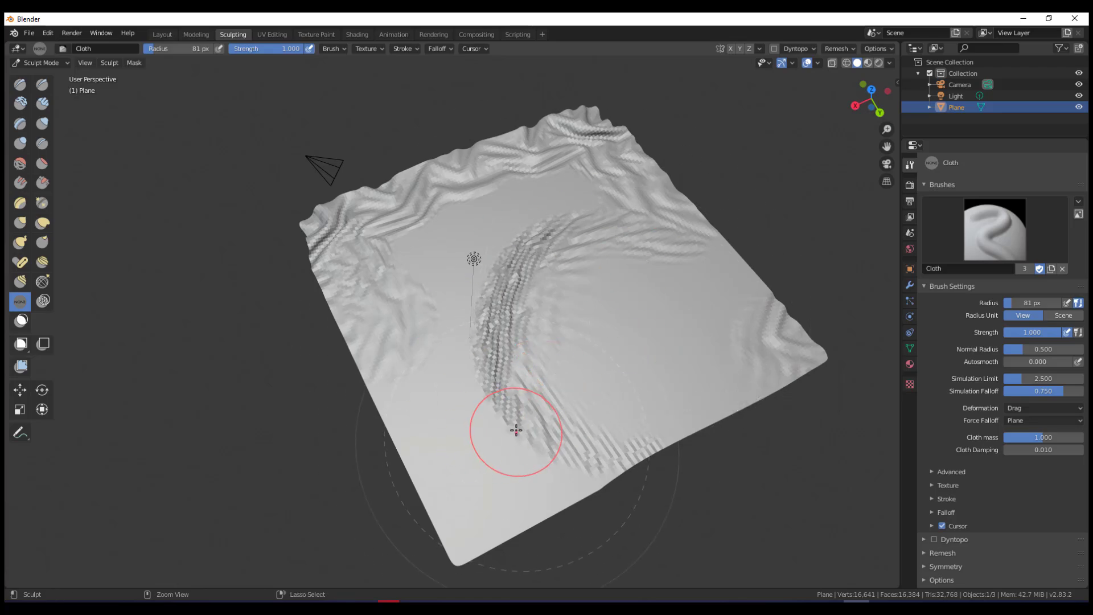
key(ctrl+z)
mouse_move(639, 348)
mouse_down()
mouse_move(524, 305)
mouse_move(630, 398)
mouse_move(866, 452)
mouse_up()
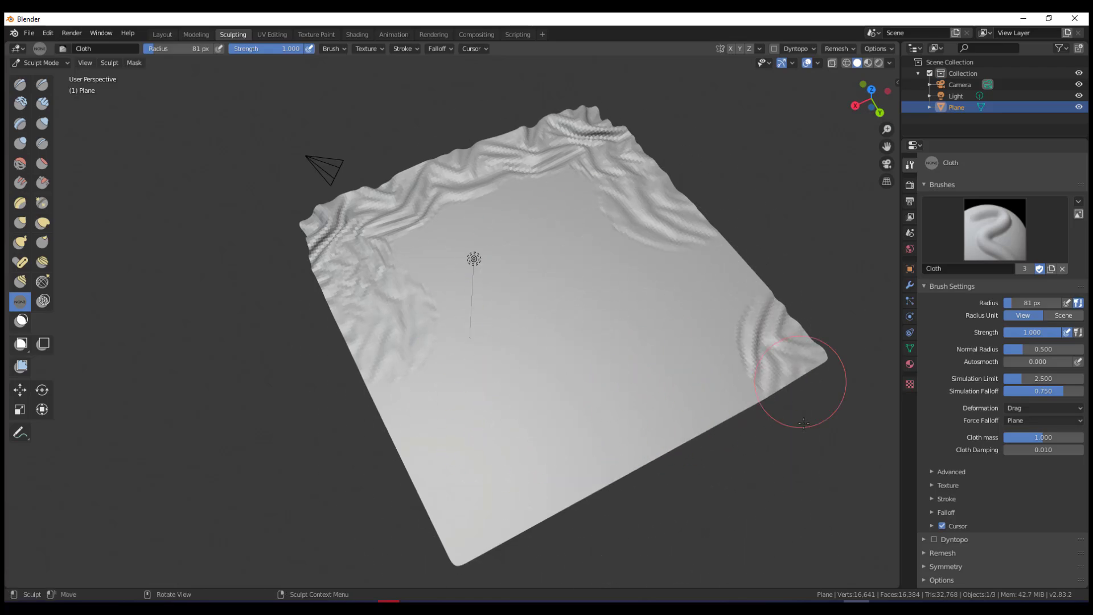
Set the Force Falloff back to Radial, try a Cloth stroke across the smooth middle, and cancel it.
click(1019, 420)
click(1022, 434)
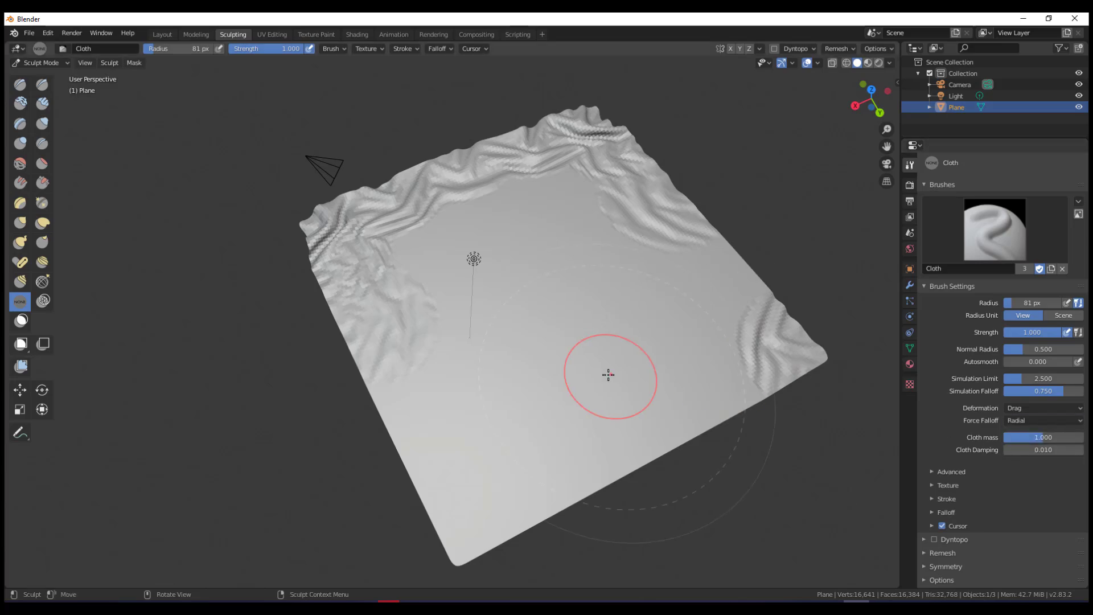
mouse_move(608, 374)
mouse_down()
mouse_move(608, 358)
mouse_move(534, 317)
mouse_move(478, 332)
mouse_move(503, 353)
mouse_up()
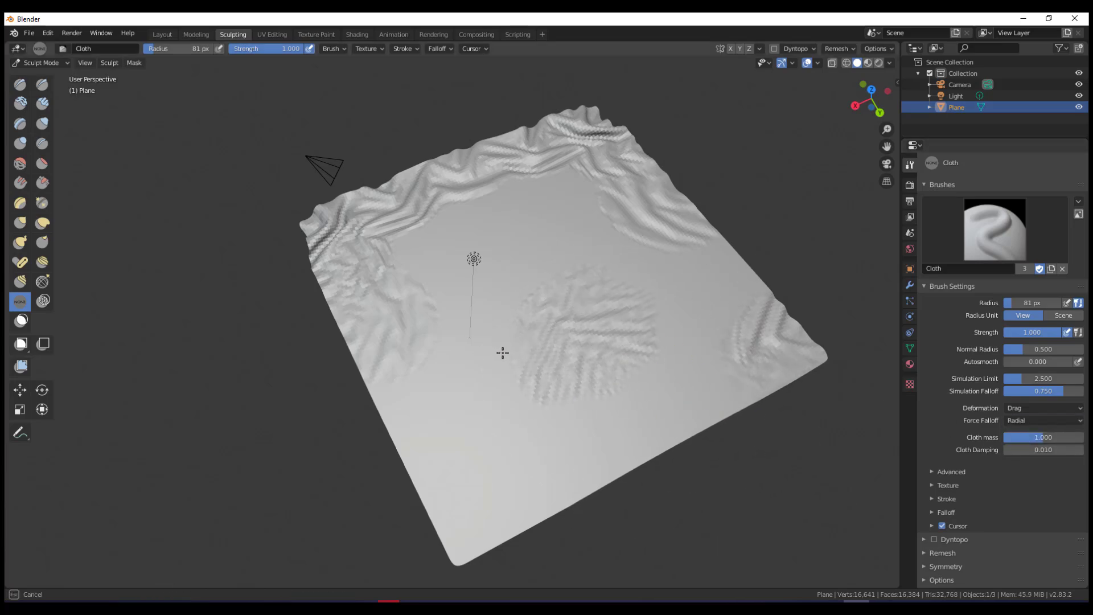
key(Escape)
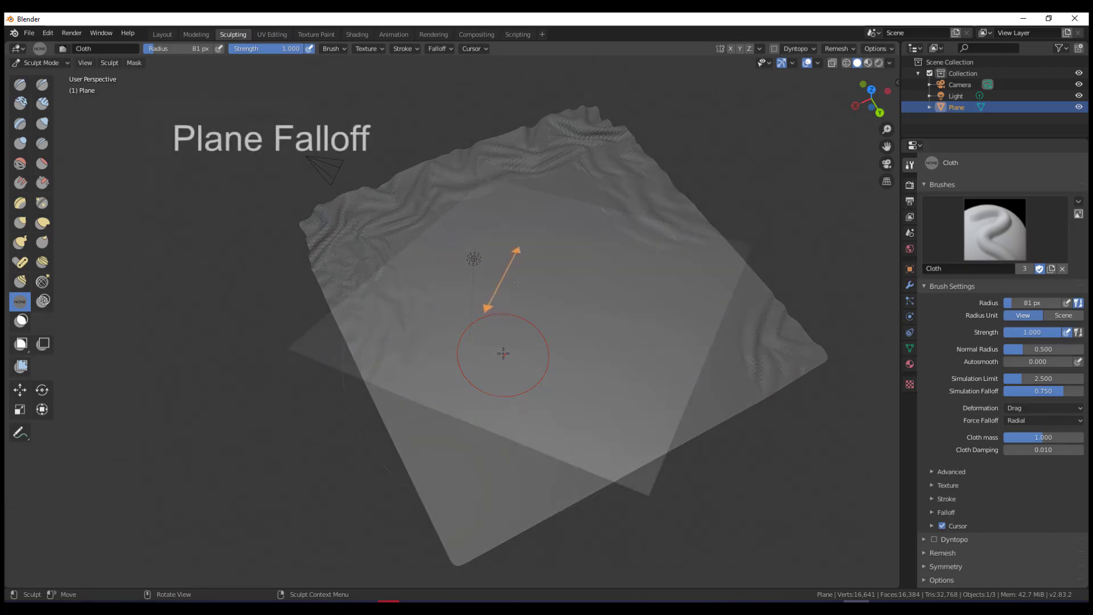
Demonstrate Plane and Radial falloff with one diagonal Cloth stroke each across a flat plane.
mouse_move(507, 289)
mouse_down()
mouse_move(575, 316)
mouse_move(478, 277)
mouse_move(686, 366)
mouse_up()
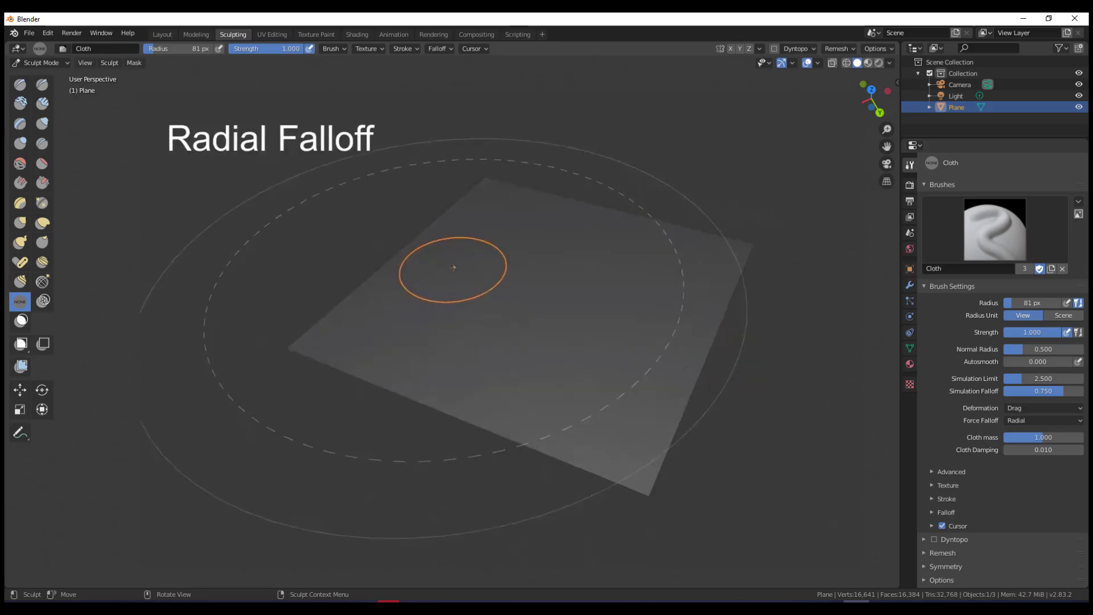
drag(455, 260, 592, 313)
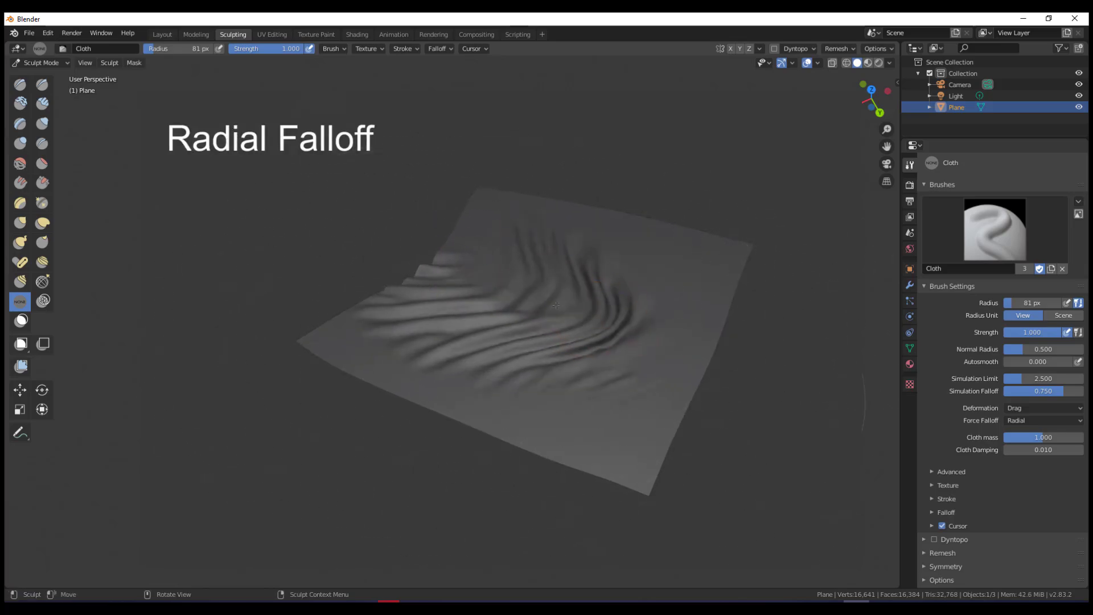
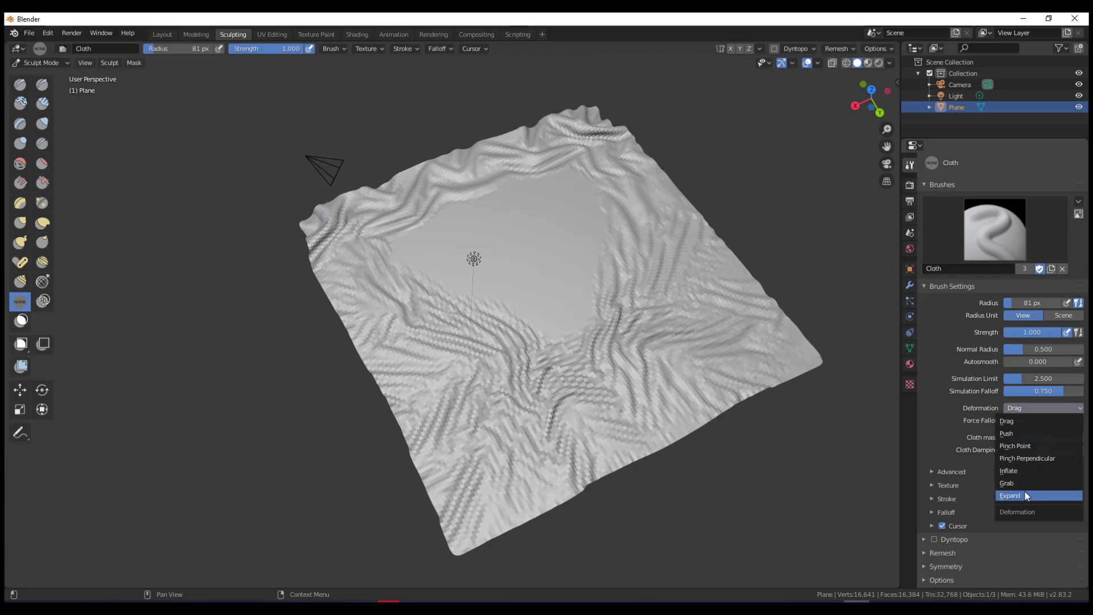
Set the Cloth brush Deformation to Push, try a stroke on the plane's smooth middle, and undo it.
click(1019, 433)
mouse_move(539, 317)
middle_down()
mouse_move(599, 340)
mouse_move(546, 325)
mouse_move(534, 306)
middle_up()
drag(534, 307, 557, 317)
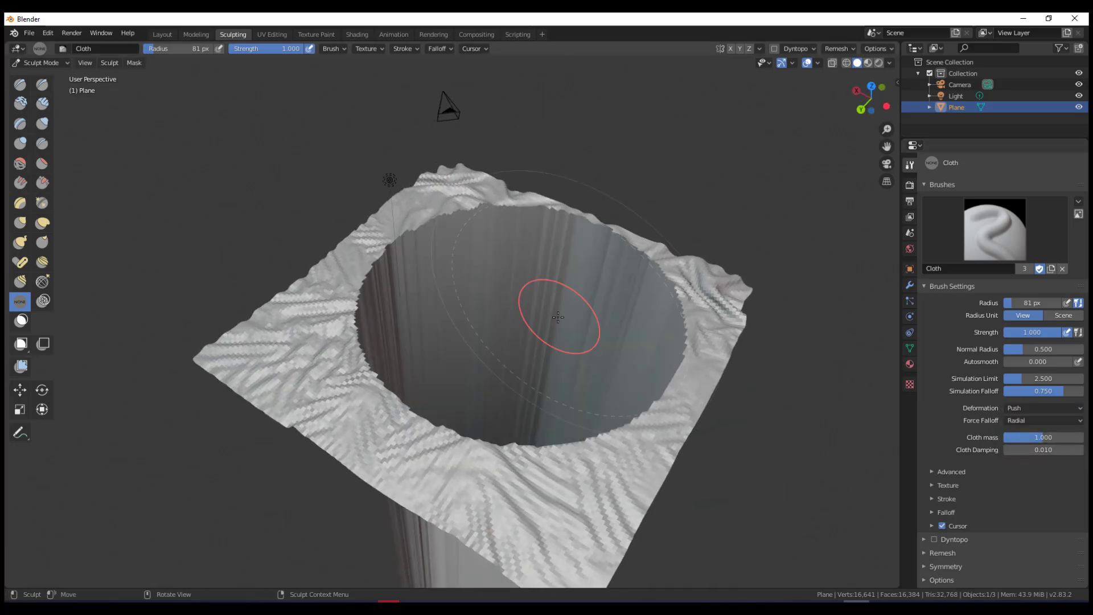
key(ctrl+z)
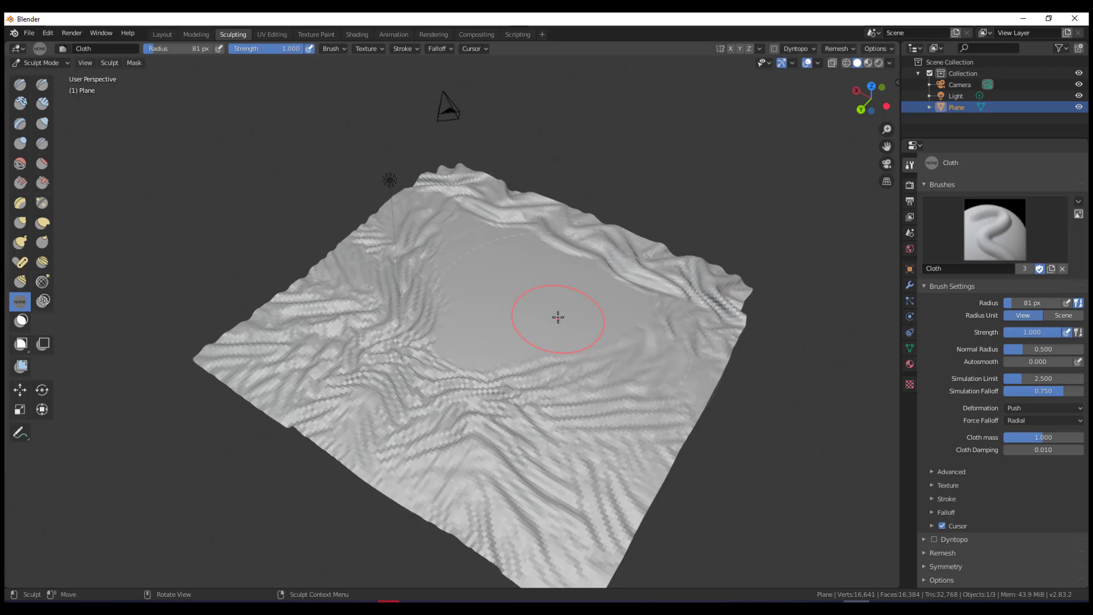
Try further Push strokes from different angles on the folded and smooth parts of the plane, undoing each one.
mouse_move(624, 346)
middle_down()
mouse_move(569, 361)
mouse_move(654, 361)
mouse_move(454, 342)
mouse_move(686, 336)
middle_up()
drag(444, 283, 488, 317)
key(ctrl+z)
key(ctrl+z)
mouse_move(488, 317)
middle_down()
mouse_move(481, 347)
mouse_move(391, 393)
middle_up()
mouse_move(390, 393)
mouse_down()
mouse_move(442, 398)
mouse_move(480, 383)
mouse_up()
key(ctrl+z)
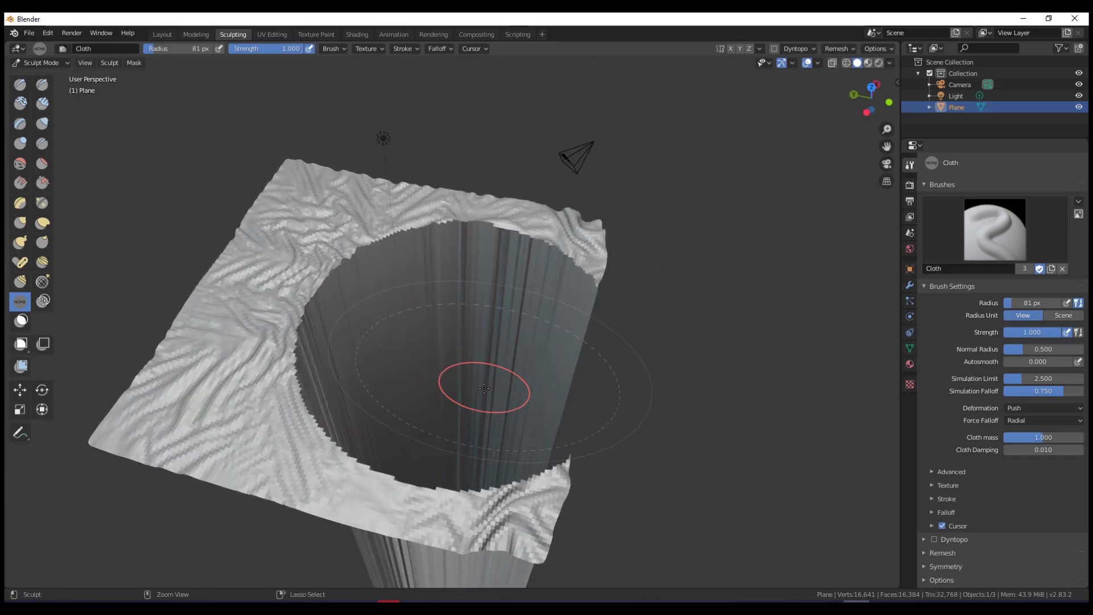
key(ctrl+z)
drag(347, 336, 385, 370)
key(ctrl+z)
middle_drag(471, 313, 435, 354)
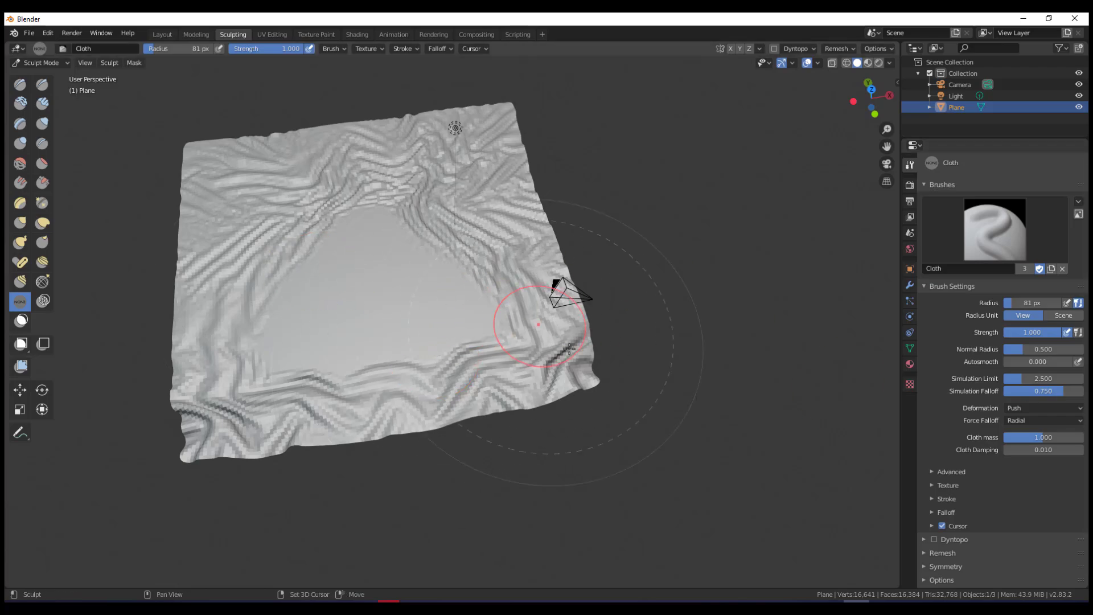
Set the Deformation to Inflate and try several strokes across the smooth middle of the plane.
shift+middle_drag(537, 312, 632, 386)
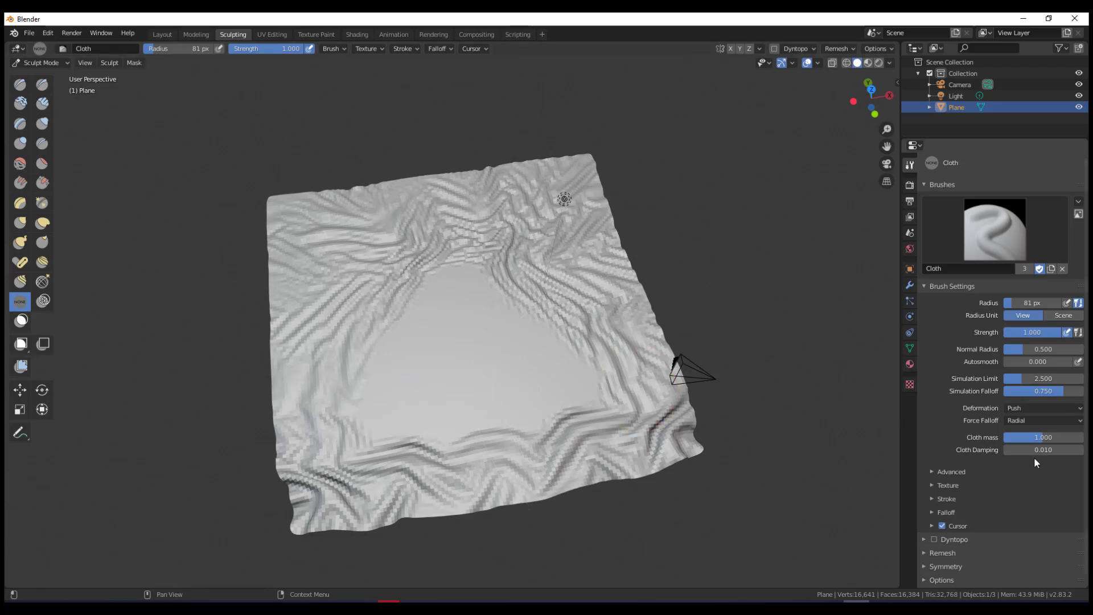
click(1041, 407)
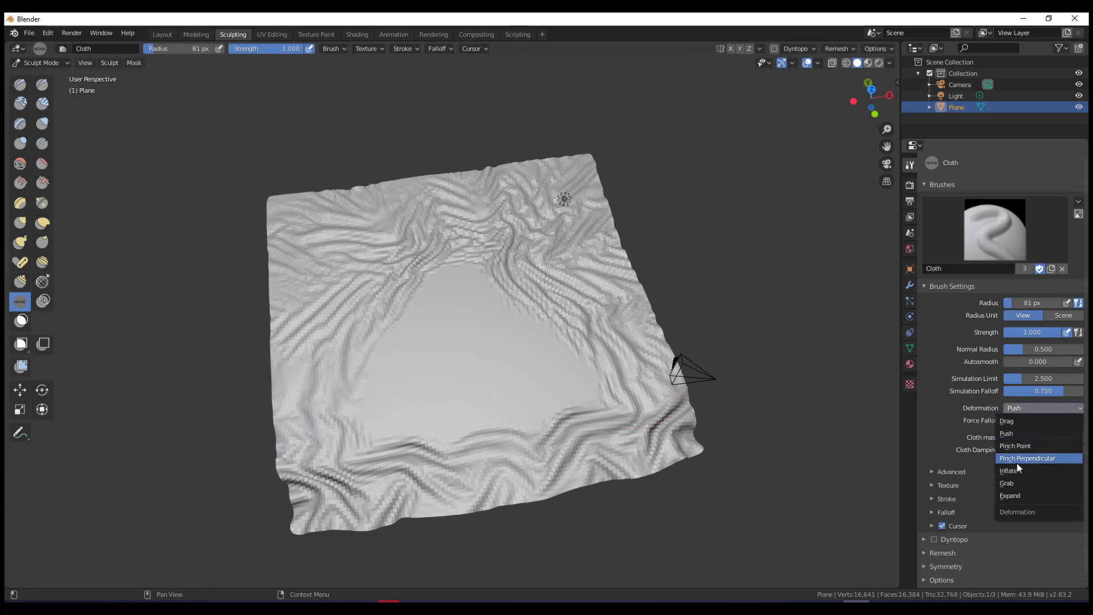
click(1019, 483)
middle_drag(488, 378, 550, 371)
drag(551, 372, 485, 307)
middle_drag(547, 399, 646, 393)
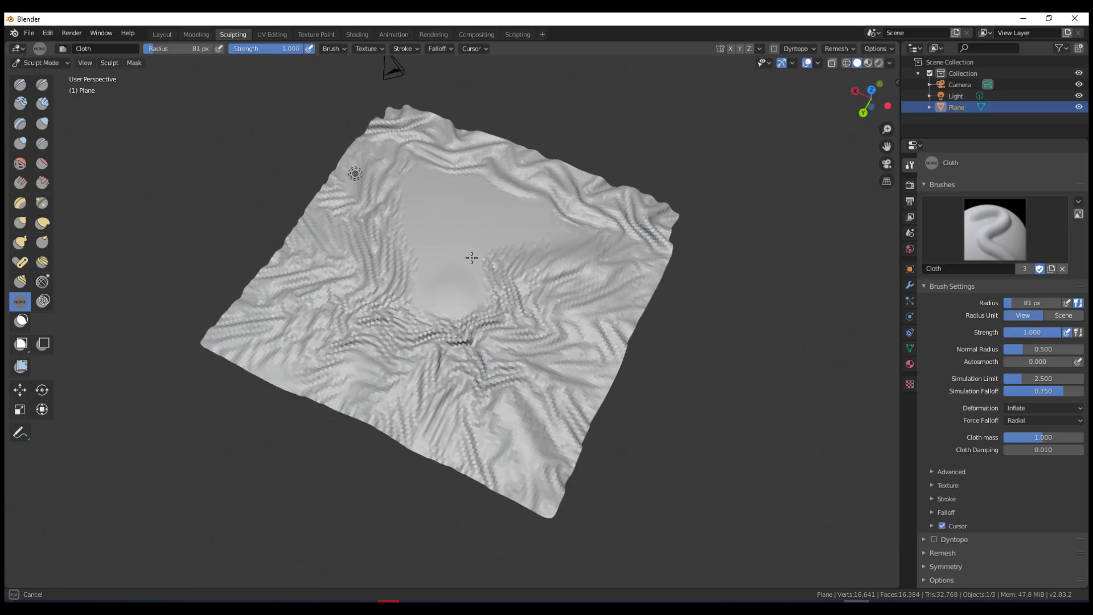
mouse_move(471, 256)
mouse_down()
mouse_move(560, 231)
mouse_move(501, 232)
mouse_move(452, 306)
mouse_up()
middle_drag(452, 305, 687, 330)
mouse_move(420, 383)
mouse_down()
mouse_move(369, 393)
mouse_move(378, 398)
mouse_up()
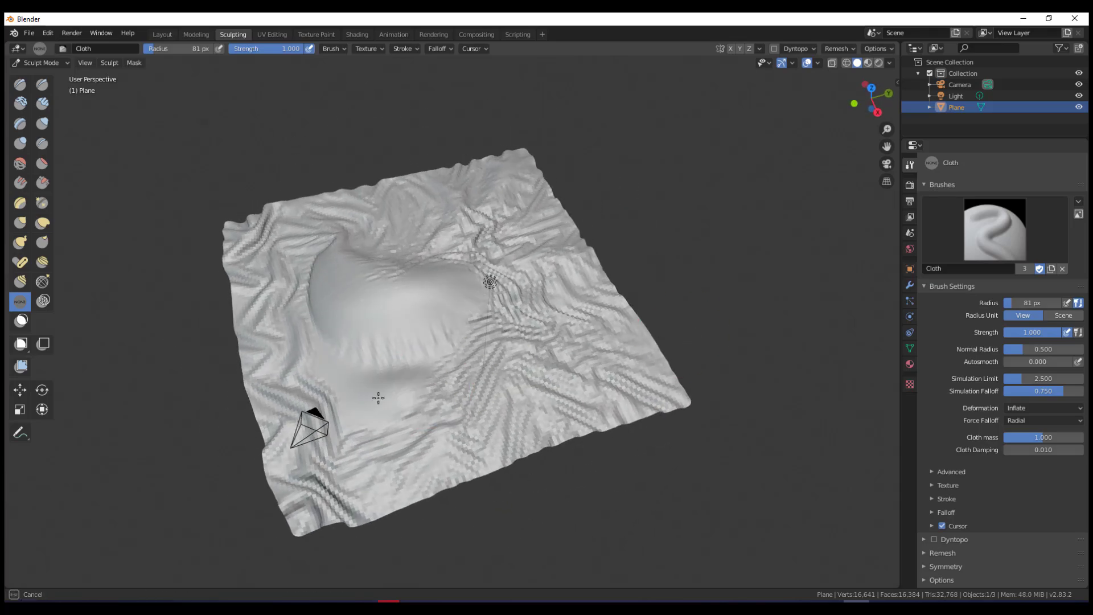
Undo the Inflate strokes and the earlier folds until the middle and one edge of the plane are smooth again.
key(ctrl+z)
key(ctrl+z)
key(ctrl+z)
key(ctrl+z)
key(ctrl+z)
key(ctrl+z)
key(ctrl+z)
key(ctrl+z)
key(ctrl+z)
key(ctrl+z)
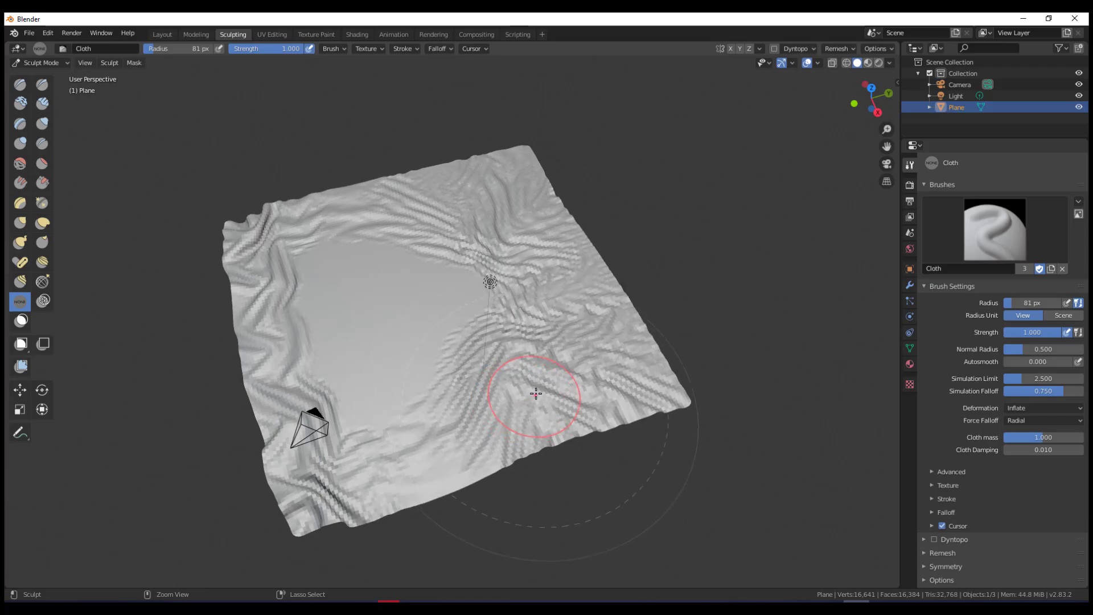
key(ctrl+z)
key(ctrl+z)
key(ctrl+z)
key(ctrl+z)
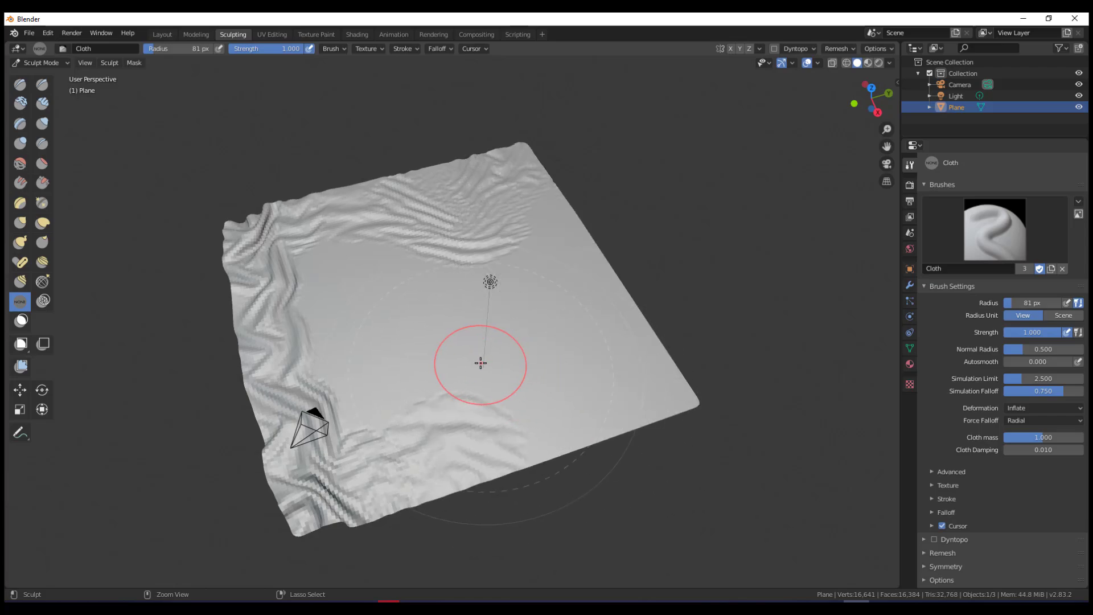
key(ctrl+z)
Inflate a large bulge in the middle of the plane, inspect it up close, and undo it.
mouse_move(473, 336)
mouse_down()
mouse_move(468, 276)
mouse_move(512, 317)
mouse_move(462, 297)
mouse_move(501, 296)
mouse_up()
middle_drag(702, 388, 549, 364)
scroll(478, 351, up, 5)
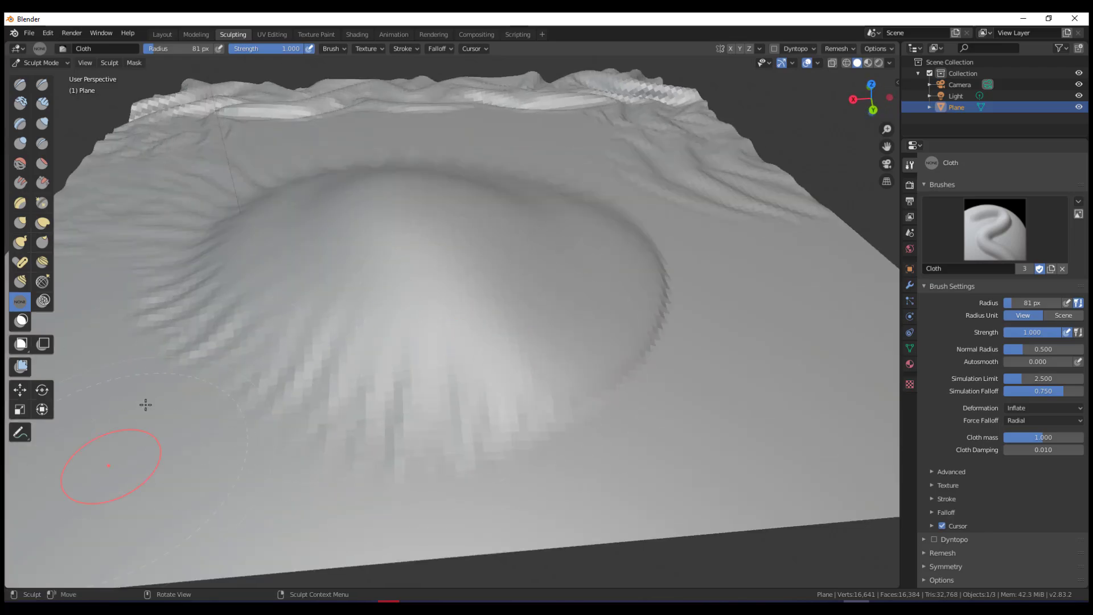
mouse_move(422, 392)
middle_down()
mouse_move(518, 317)
mouse_move(427, 383)
mouse_move(569, 391)
mouse_move(551, 384)
mouse_move(578, 378)
mouse_move(480, 386)
mouse_move(541, 386)
middle_up()
scroll(547, 381, down, 4)
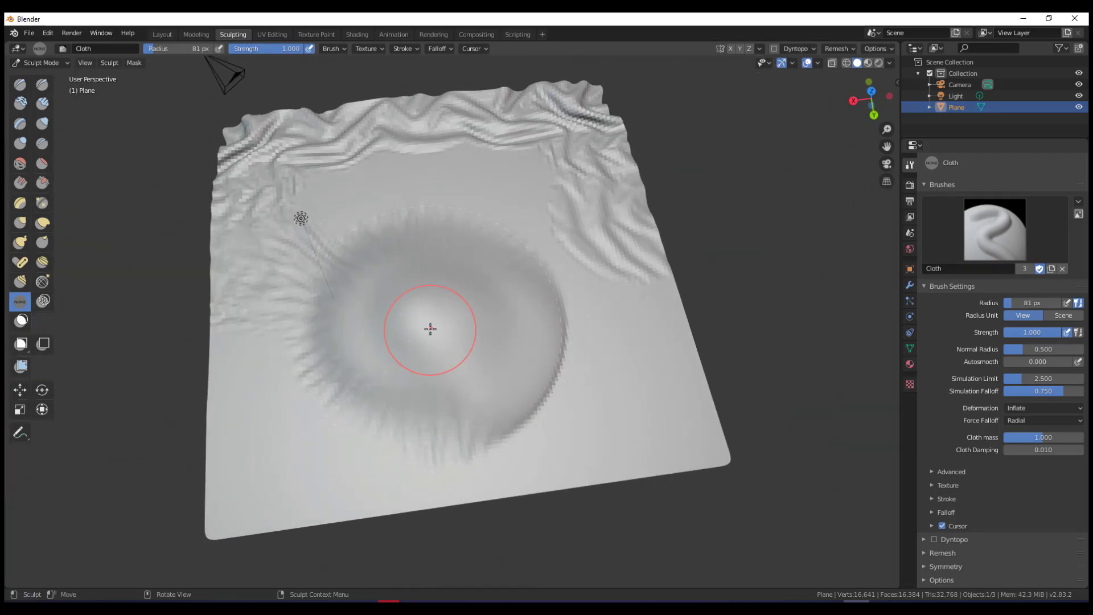
key(ctrl+z)
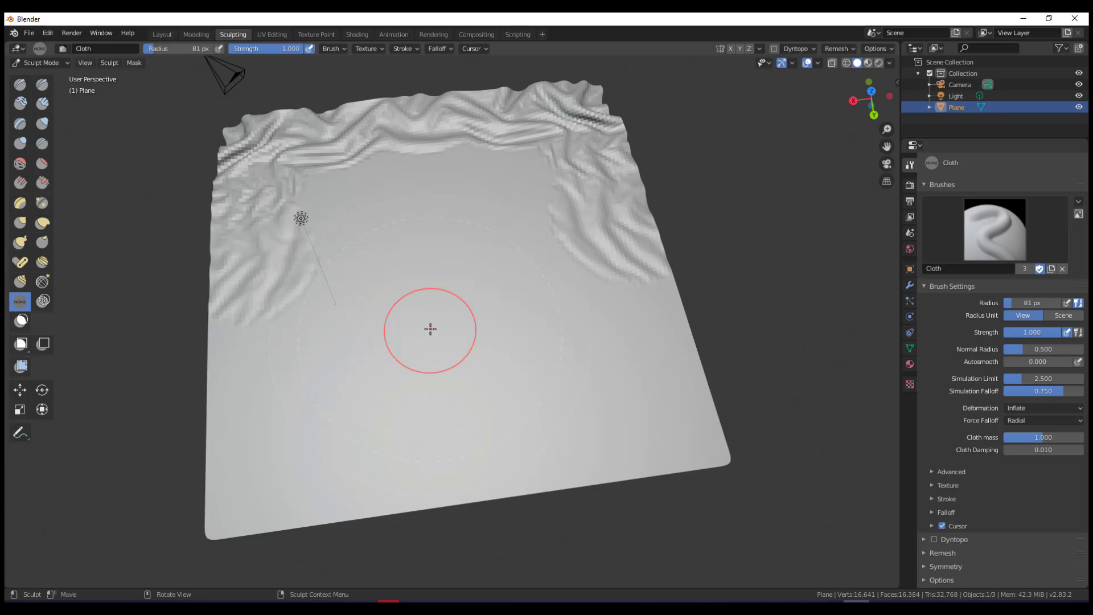
Set the Deformation to Pinch Perpendicular and draw strokes across the smooth area of the plane.
click(1021, 408)
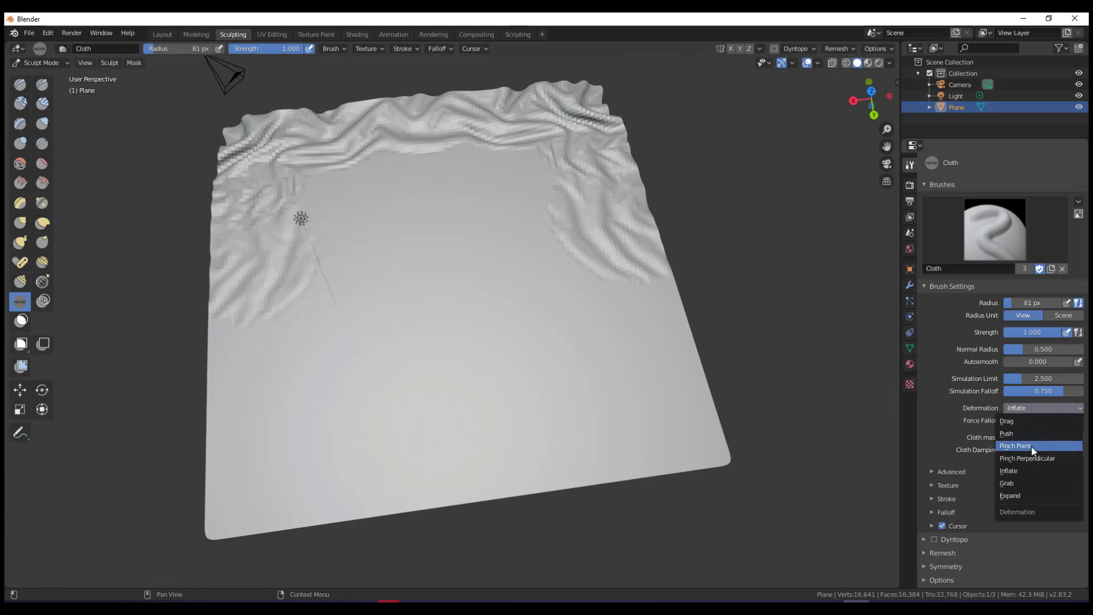
click(1040, 464)
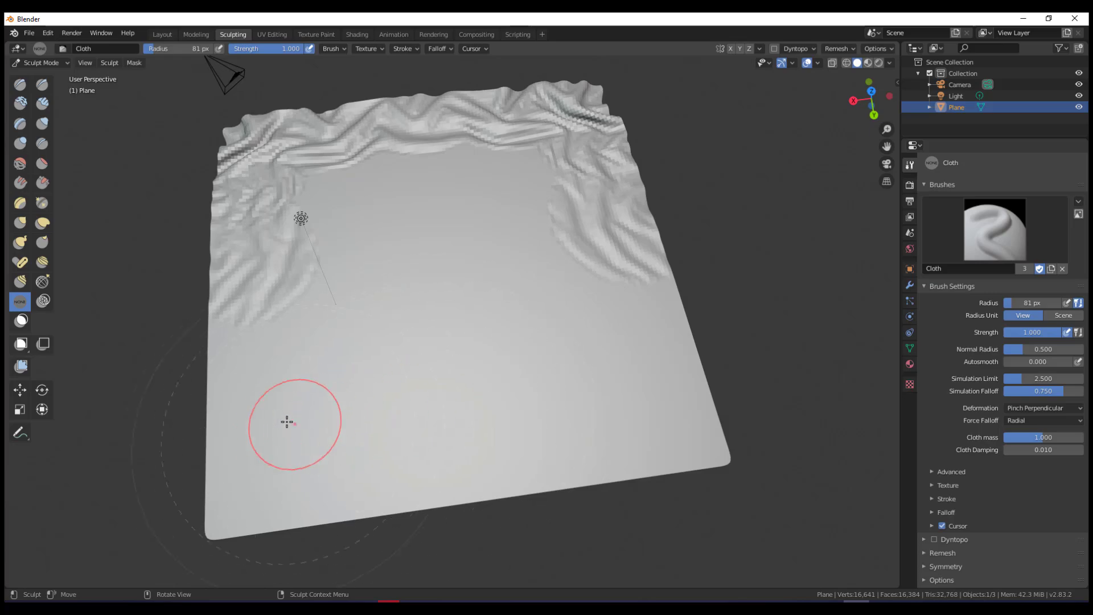
mouse_move(482, 429)
middle_down()
mouse_move(637, 402)
mouse_move(683, 387)
mouse_move(678, 378)
middle_up()
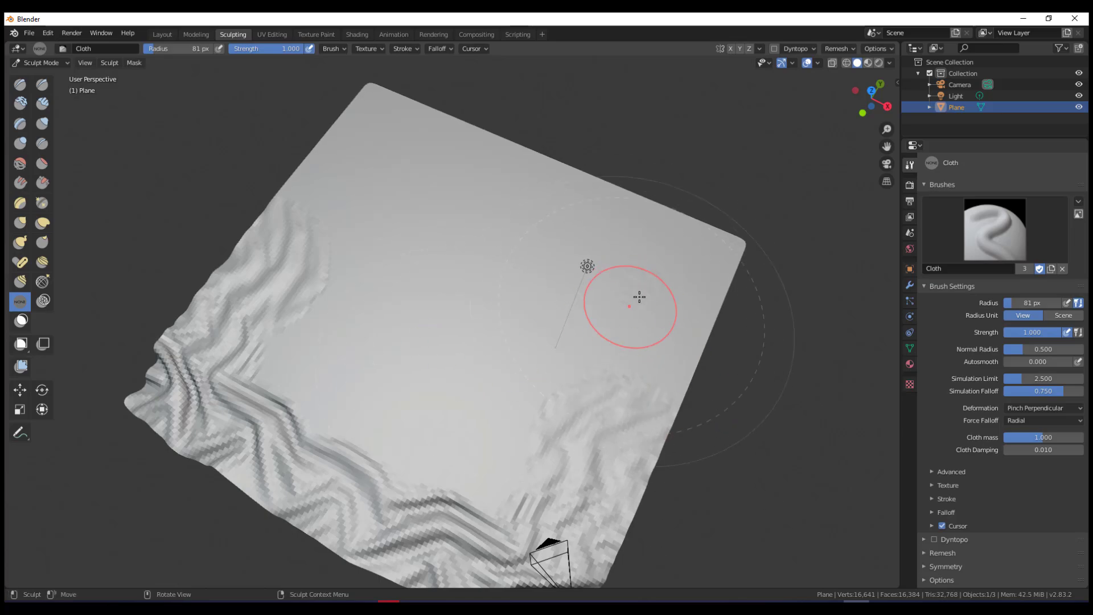
drag(639, 297, 586, 295)
drag(331, 351, 332, 352)
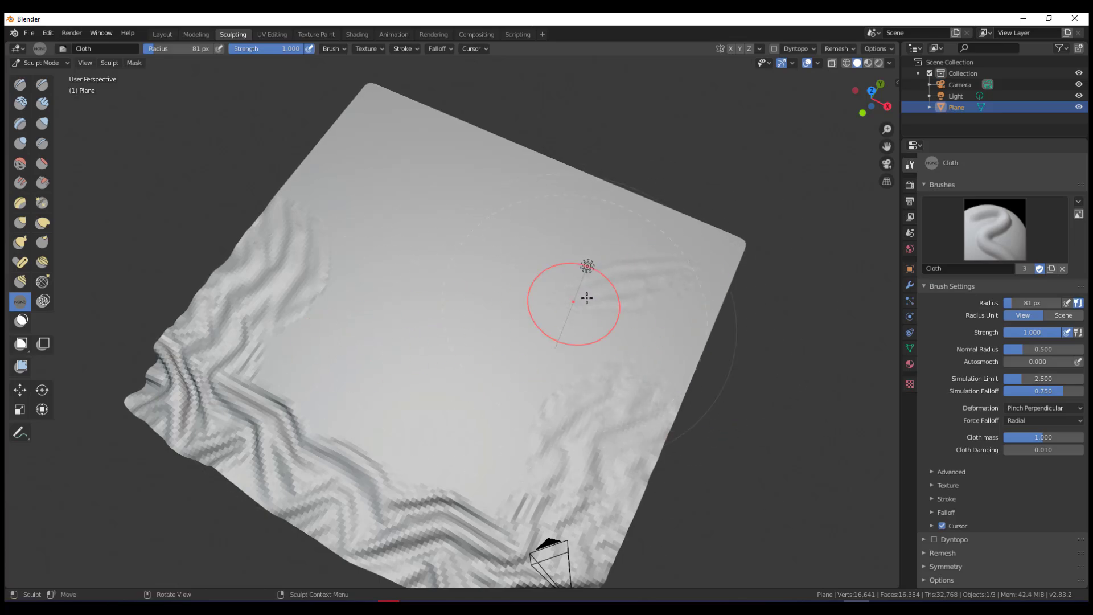
drag(586, 298, 387, 341)
drag(238, 370, 235, 371)
Choose Space as the Stroke Method and draw another Pinch Perpendicular stroke across the plane.
click(947, 499)
scroll(1013, 490, down, 3)
click(1036, 449)
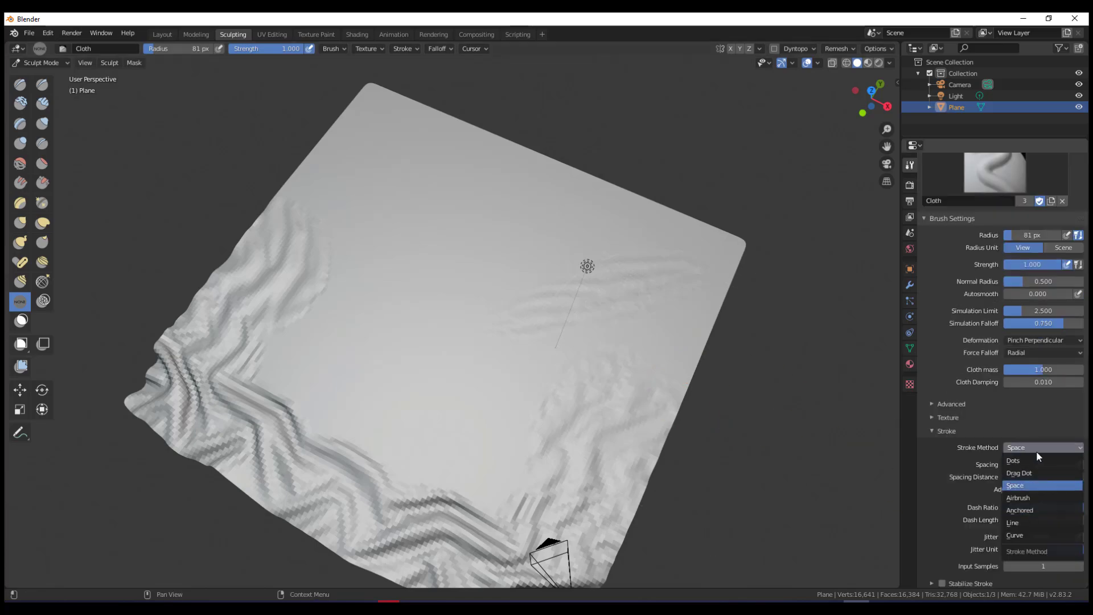
click(1035, 486)
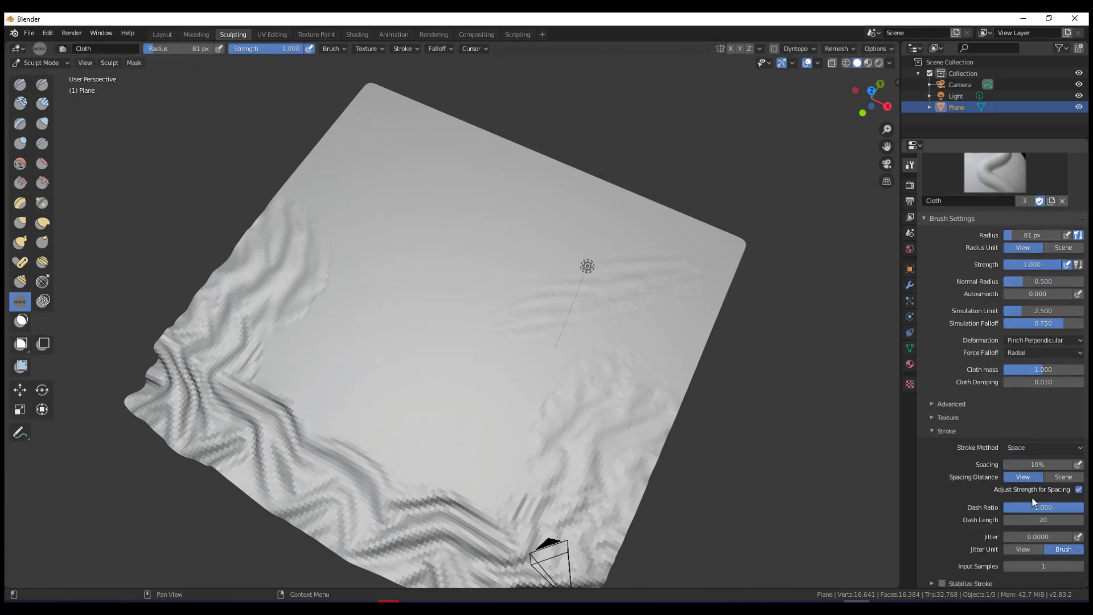
click(934, 431)
mouse_move(416, 329)
middle_down()
mouse_move(374, 369)
mouse_move(263, 350)
middle_up()
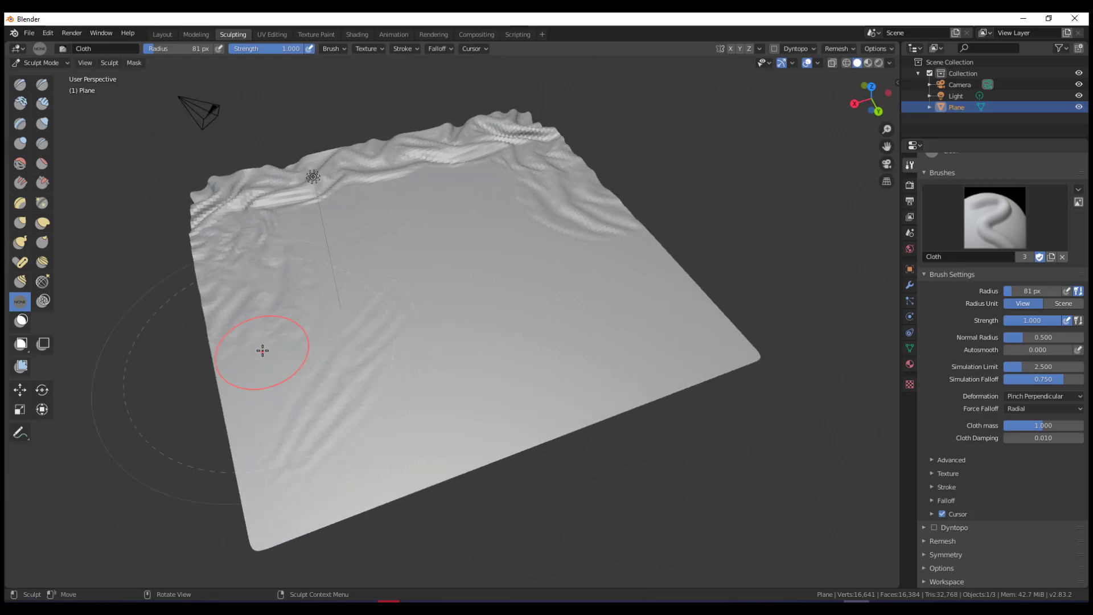
drag(262, 351, 510, 295)
Set the Deformation to Drag and pull folds inward from the plane's smooth right-hand corner and adjoining edge.
click(1041, 399)
click(1029, 411)
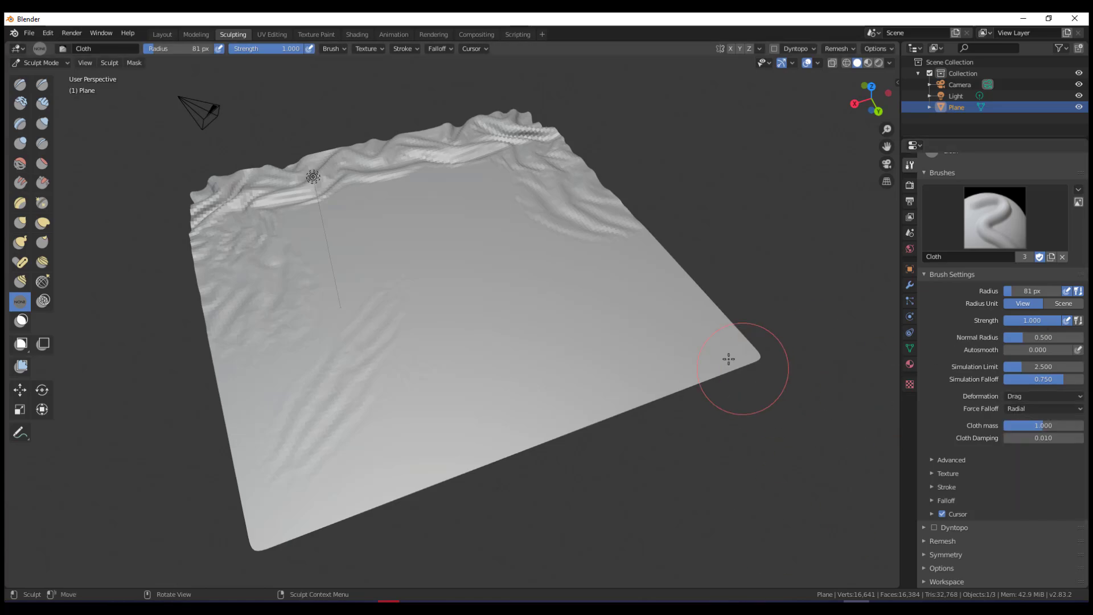
drag(656, 336, 708, 318)
middle_drag(774, 397, 744, 353)
drag(719, 347, 634, 335)
drag(697, 350, 641, 341)
mouse_move(676, 251)
mouse_down()
mouse_move(663, 248)
mouse_move(617, 298)
mouse_move(654, 251)
mouse_move(626, 214)
mouse_up()
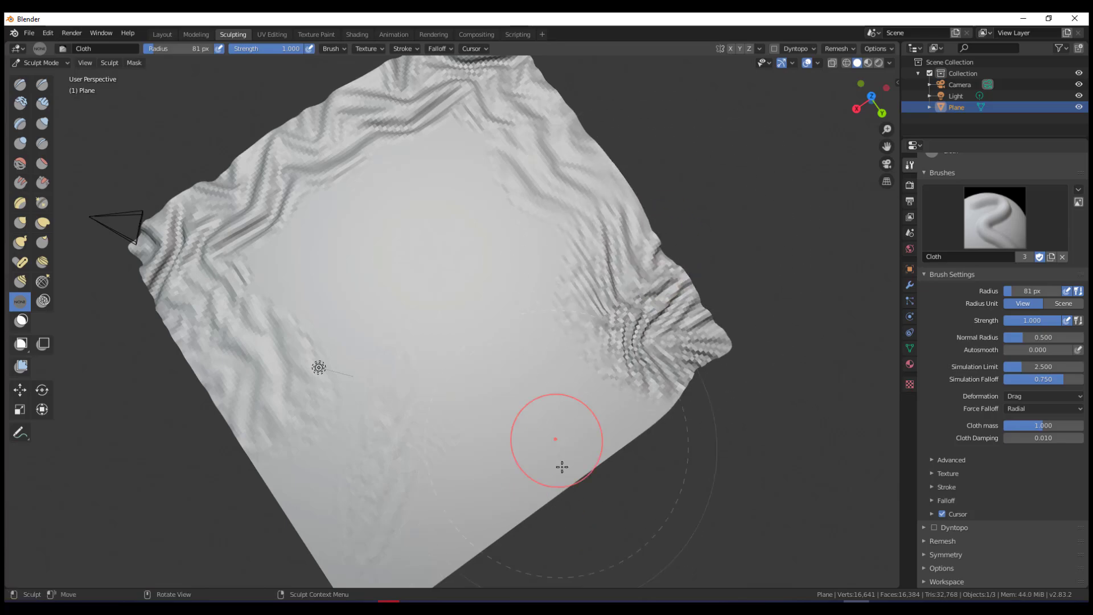
Pull more folds inward along the plane's smooth front edge and finish with a long stroke back across the folds.
mouse_move(562, 463)
mouse_down()
mouse_move(584, 364)
mouse_move(569, 402)
mouse_move(550, 399)
mouse_move(501, 447)
mouse_up()
mouse_move(469, 515)
mouse_down()
mouse_move(505, 353)
mouse_move(484, 375)
mouse_up()
mouse_move(390, 555)
mouse_down()
mouse_move(352, 450)
mouse_move(380, 385)
mouse_move(402, 384)
mouse_up()
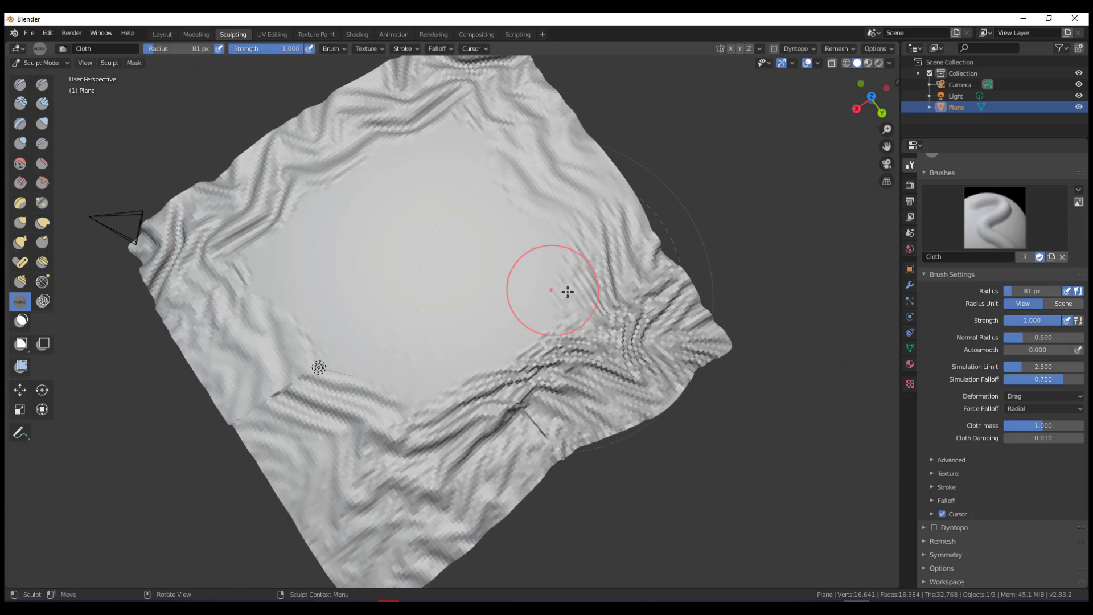
mouse_move(575, 293)
mouse_down()
mouse_move(558, 301)
mouse_move(512, 276)
mouse_move(531, 332)
mouse_move(409, 551)
mouse_up()
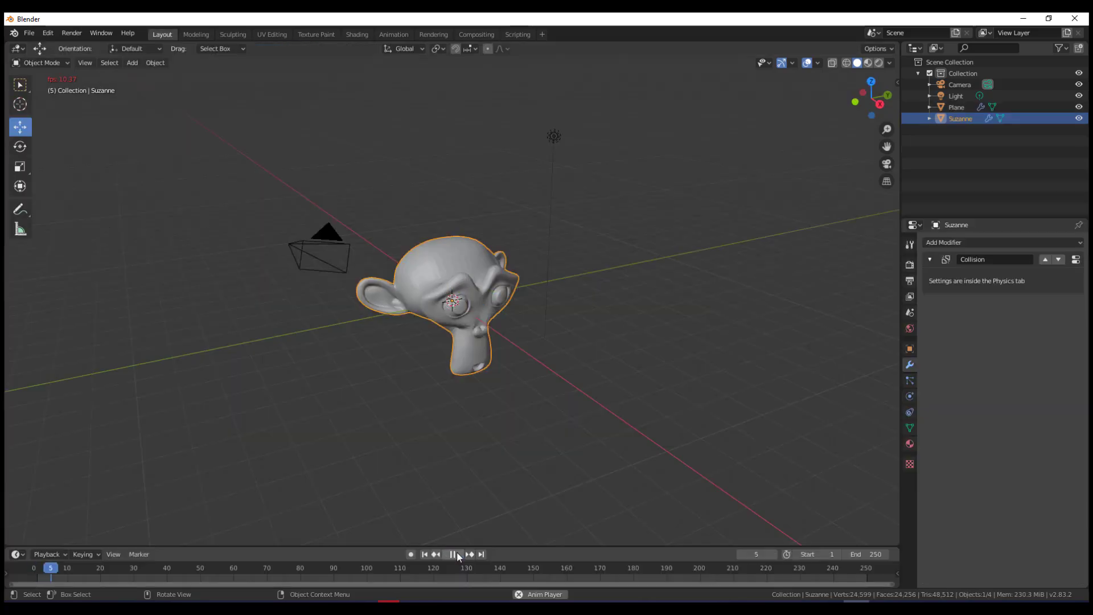
Play the cloth simulation of the plane falling over the Suzanne head and stop it at frame 87.
click(453, 554)
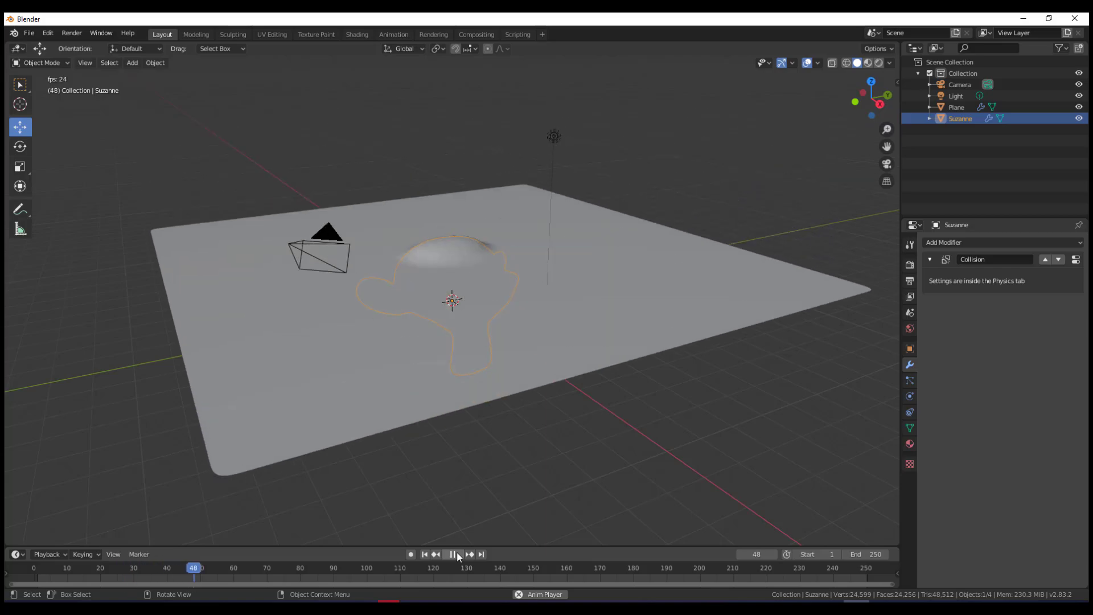
key(space)
middle_drag(418, 460, 342, 348)
Examine the draped cloth's folds and the places where Suzanne's ears poke through it.
scroll(409, 335, down, 4)
scroll(412, 313, up, 3)
scroll(428, 320, up, 3)
middle_drag(428, 320, 511, 323)
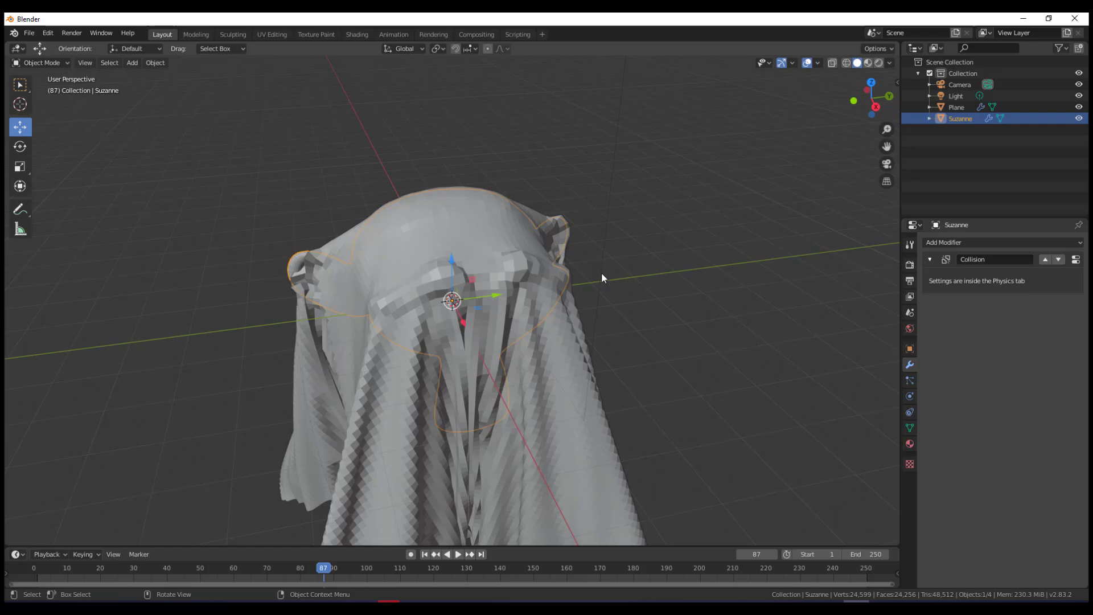
middle_drag(507, 292, 529, 264)
scroll(319, 250, up, 3)
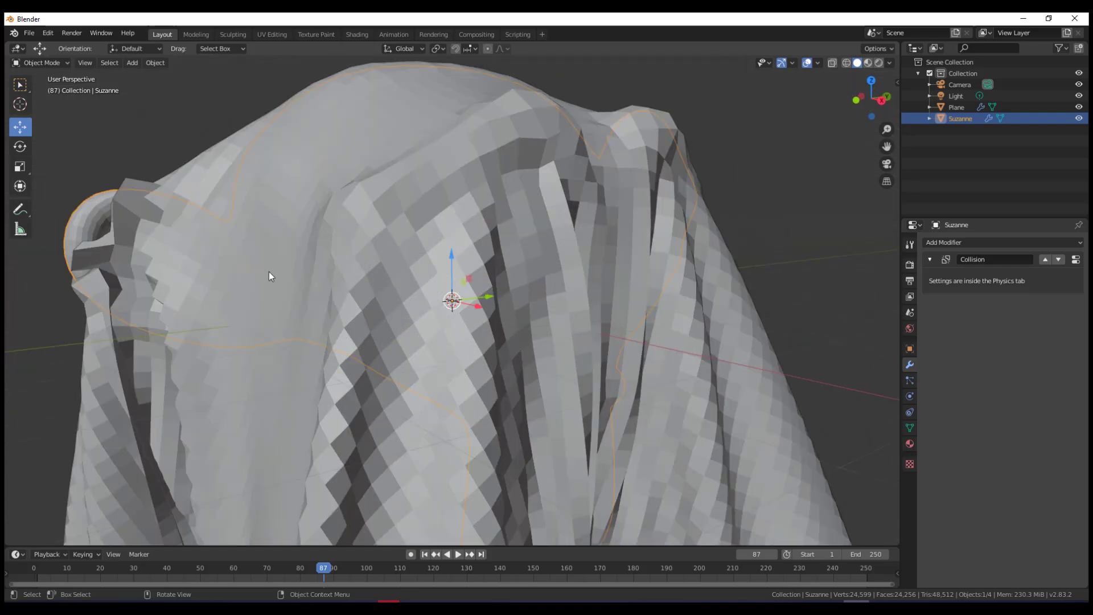
shift+middle_drag(414, 274, 552, 281)
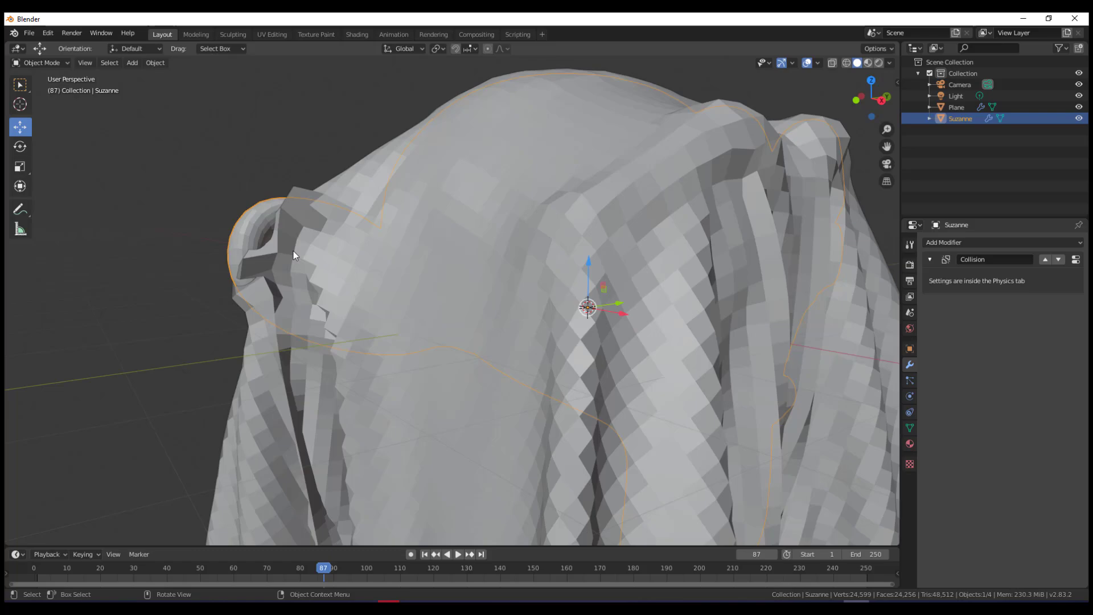
scroll(398, 319, down, 8)
middle_drag(583, 329, 494, 378)
Select the draped plane, apply its Cloth modifier, and move the plane straight up off the Suzanne head.
click(494, 378)
click(963, 280)
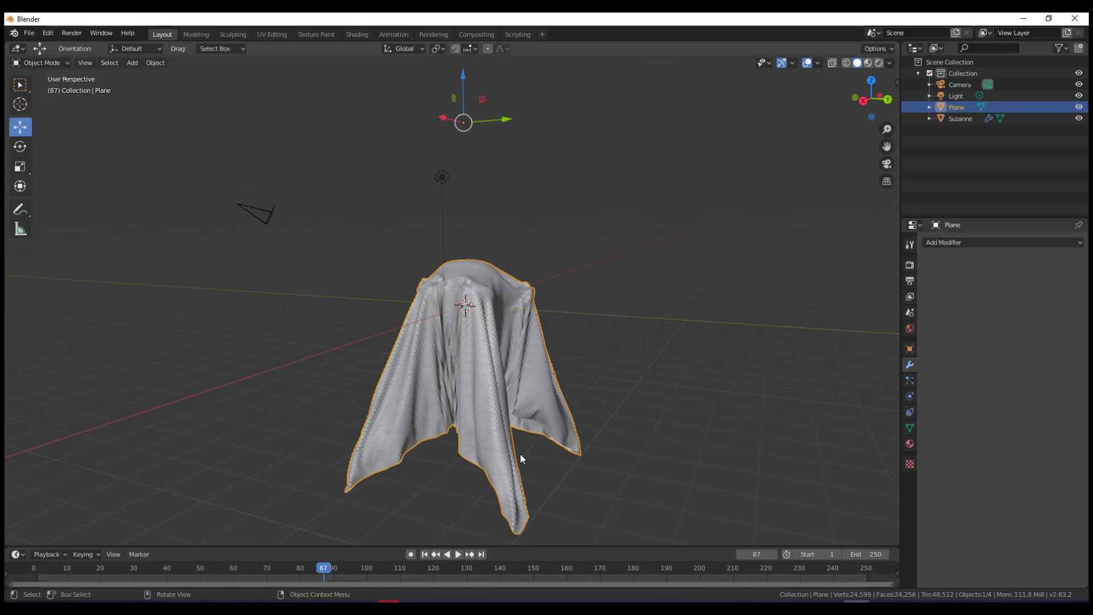
middle_drag(520, 454, 577, 443)
scroll(541, 397, down, 3)
middle_drag(542, 395, 491, 341)
drag(461, 153, 463, 22)
middle_drag(455, 233, 595, 244)
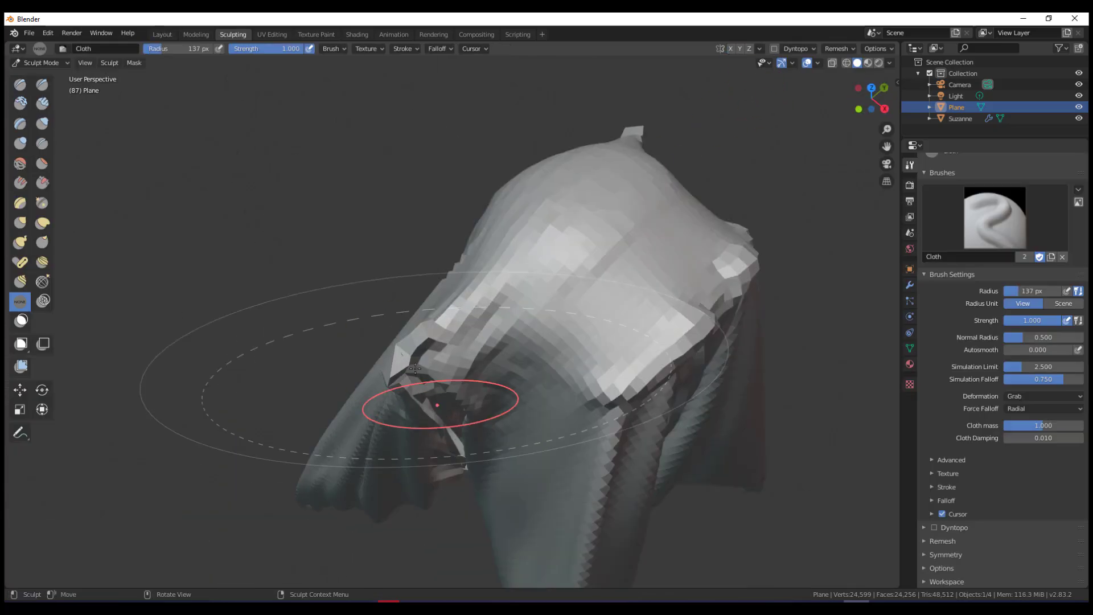
Reshape the cloth around both of Suzanne's ear bumps with short Grab strokes of the Cloth brush.
drag(440, 403, 424, 387)
key(f)
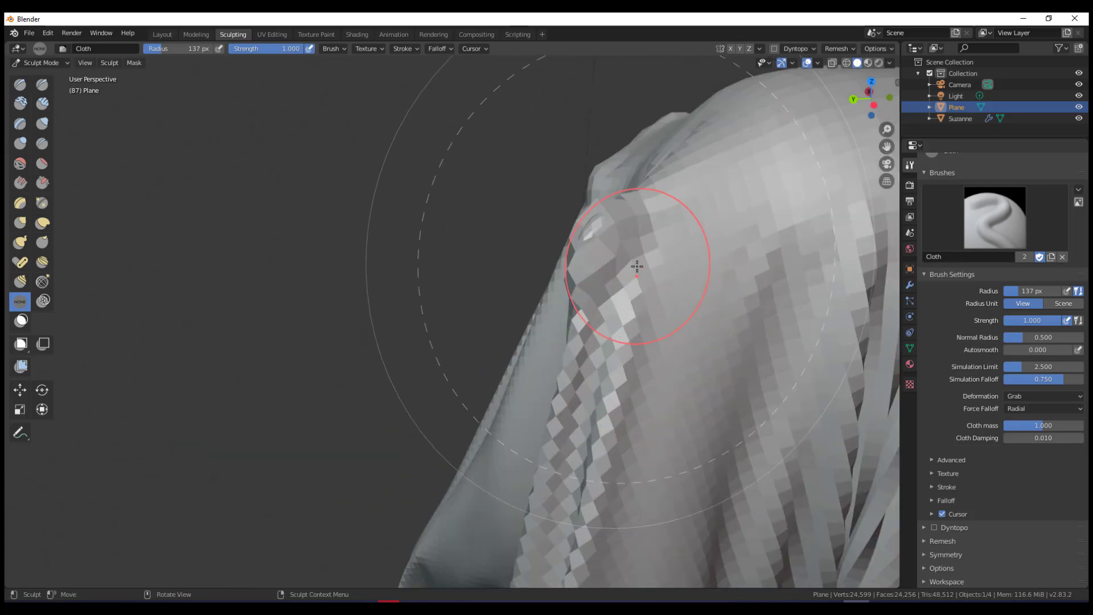
drag(614, 241, 587, 230)
drag(615, 240, 579, 229)
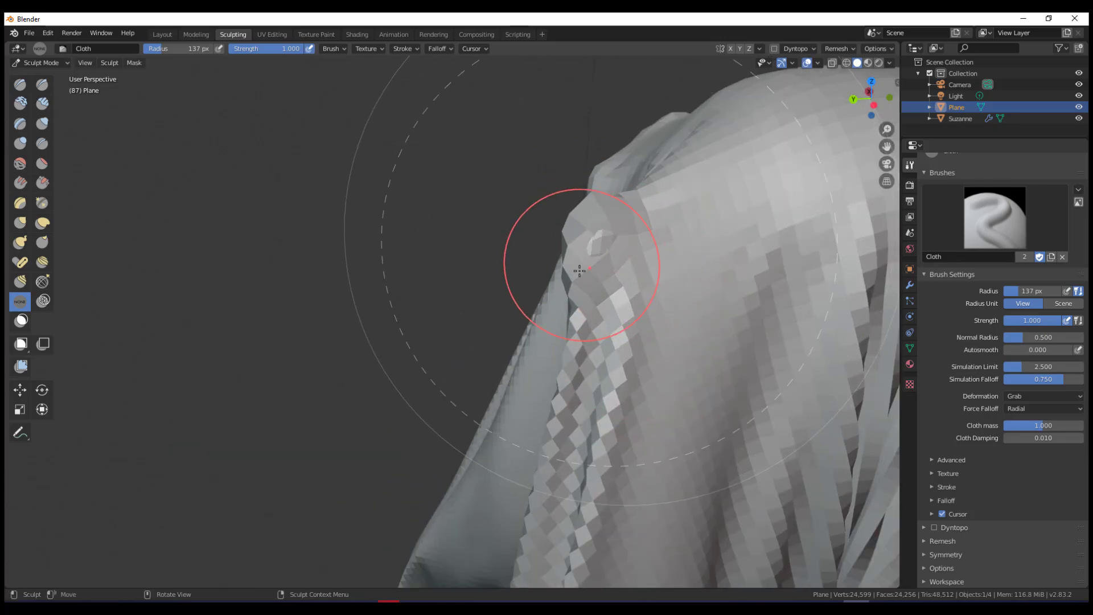
middle_drag(581, 264, 656, 277)
mouse_move(629, 187)
mouse_down()
mouse_move(649, 219)
mouse_move(669, 203)
mouse_up()
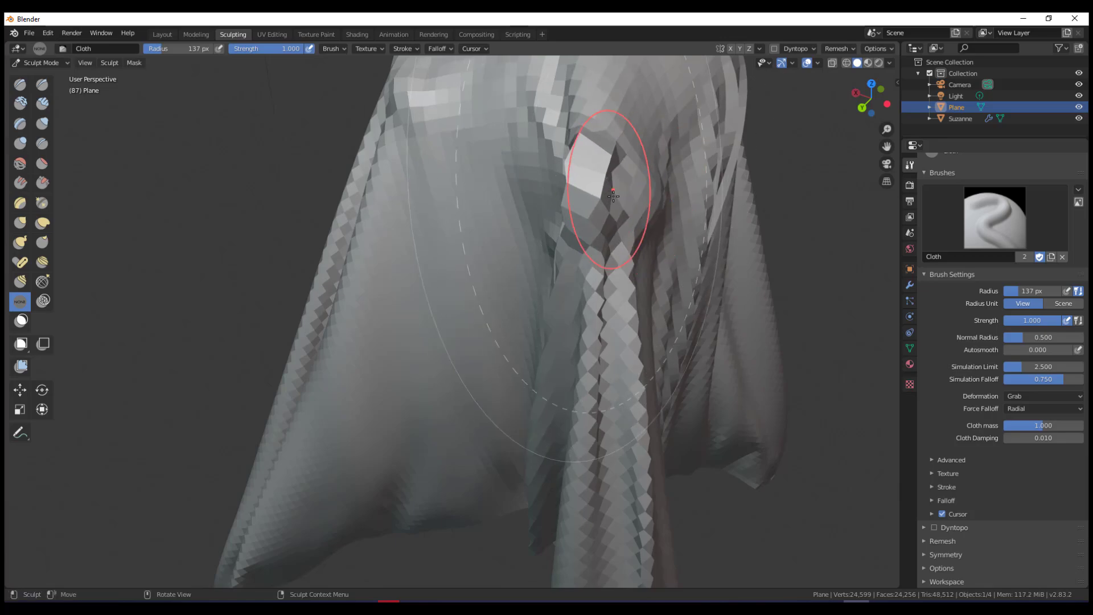
middle_drag(598, 269, 629, 274)
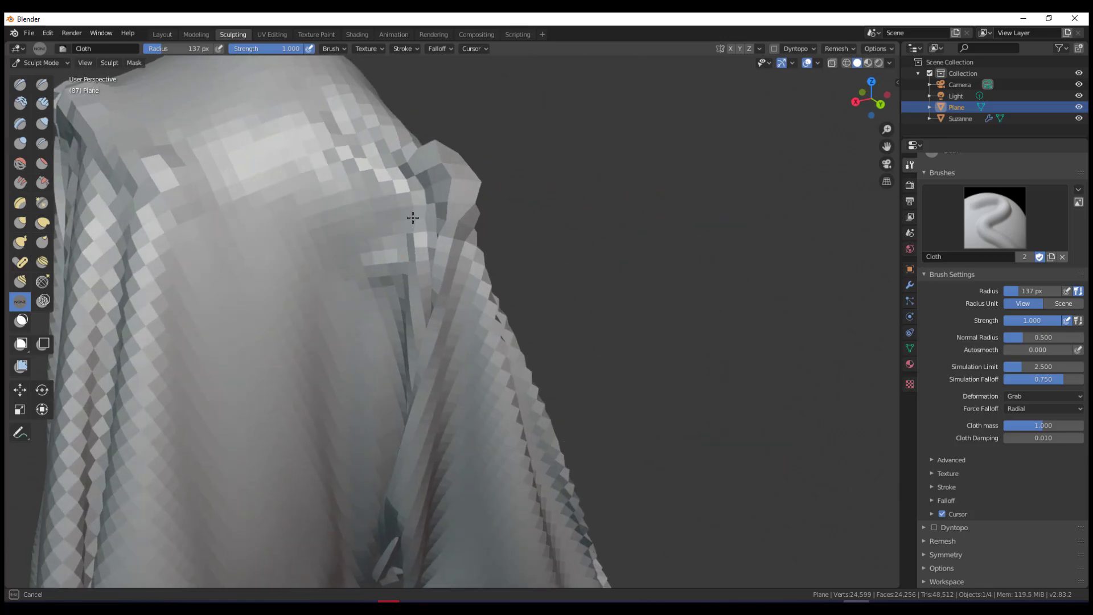
scroll(629, 274, down, 5)
mouse_move(617, 372)
middle_down()
mouse_move(671, 358)
mouse_move(598, 327)
mouse_move(623, 379)
mouse_move(659, 379)
middle_up()
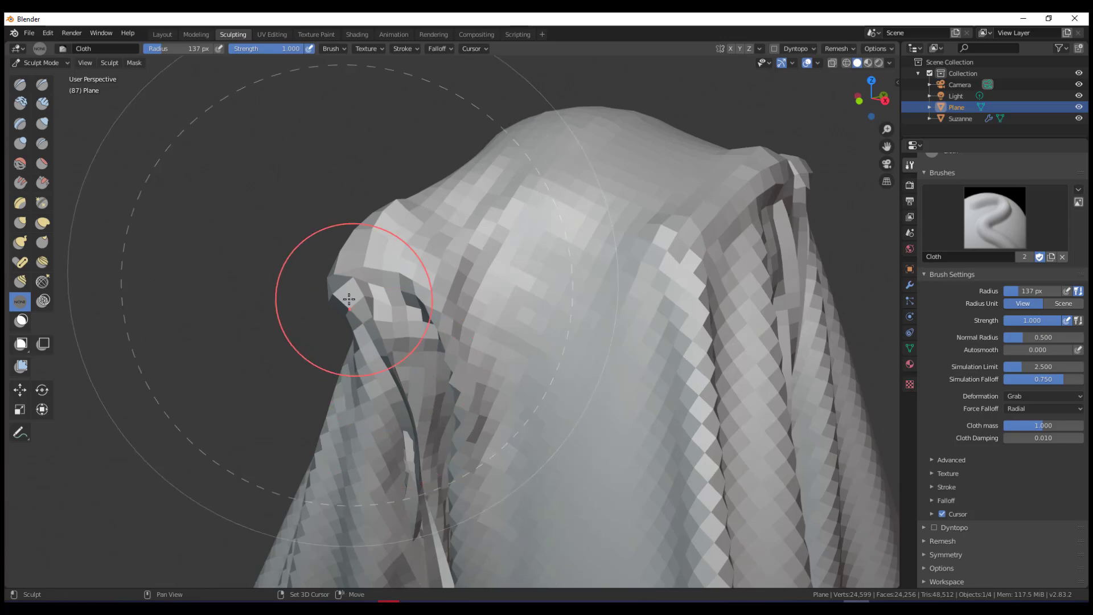
mouse_move(563, 367)
middle_down()
mouse_move(603, 387)
mouse_move(537, 293)
mouse_move(497, 278)
middle_up()
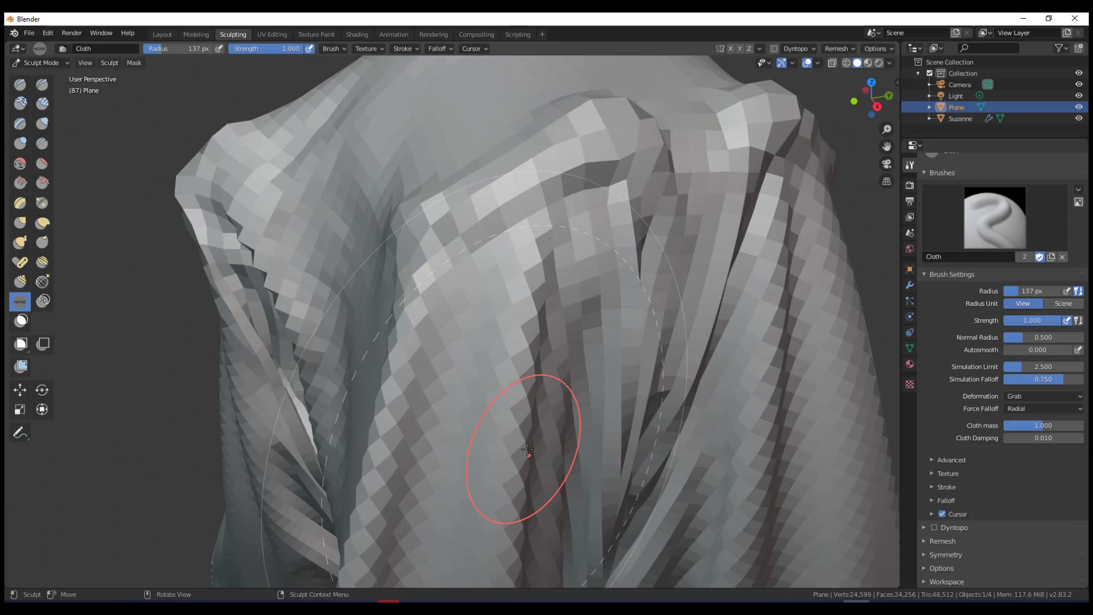
scroll(528, 449, down, 4)
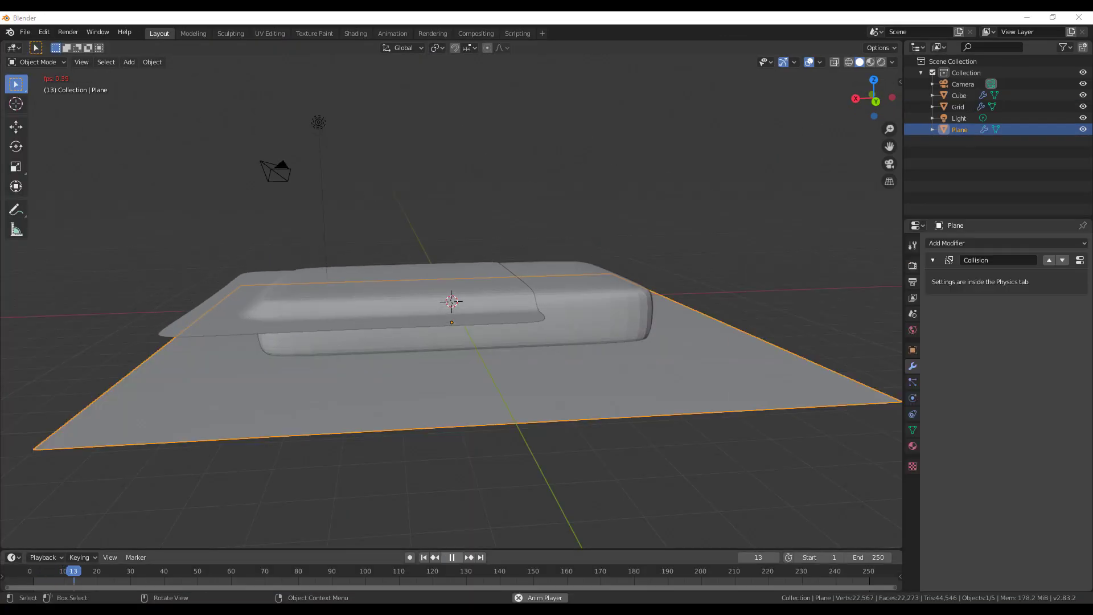
In the bed scene, watch the sheet simulation fall over the rounded mattress, stop playback, and inspect the drape.
middle_drag(467, 496, 348, 501)
click(314, 445)
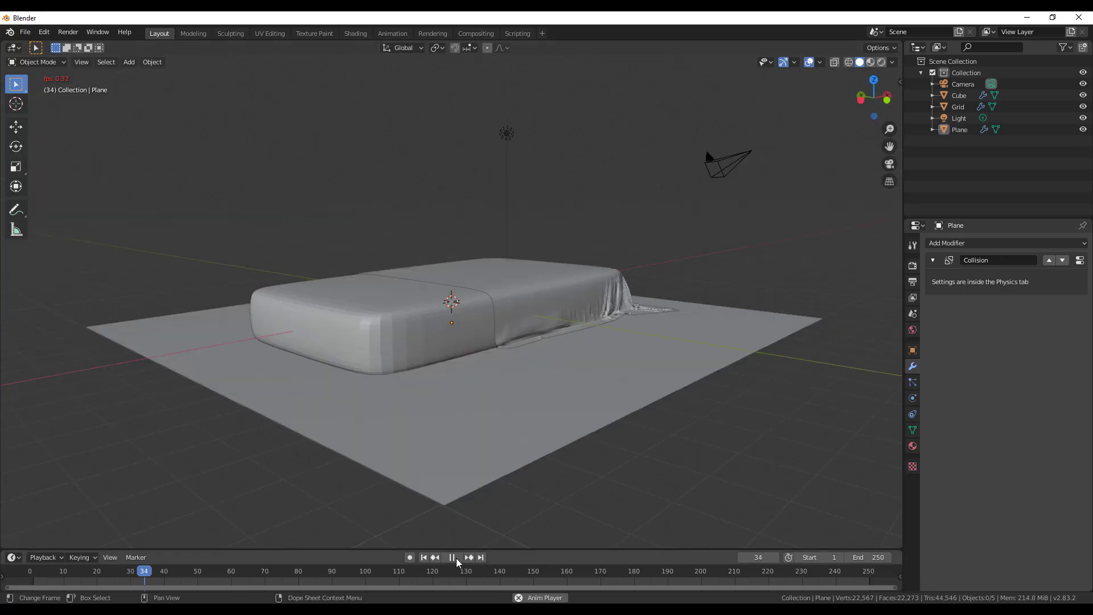
click(455, 558)
middle_drag(626, 353, 398, 324)
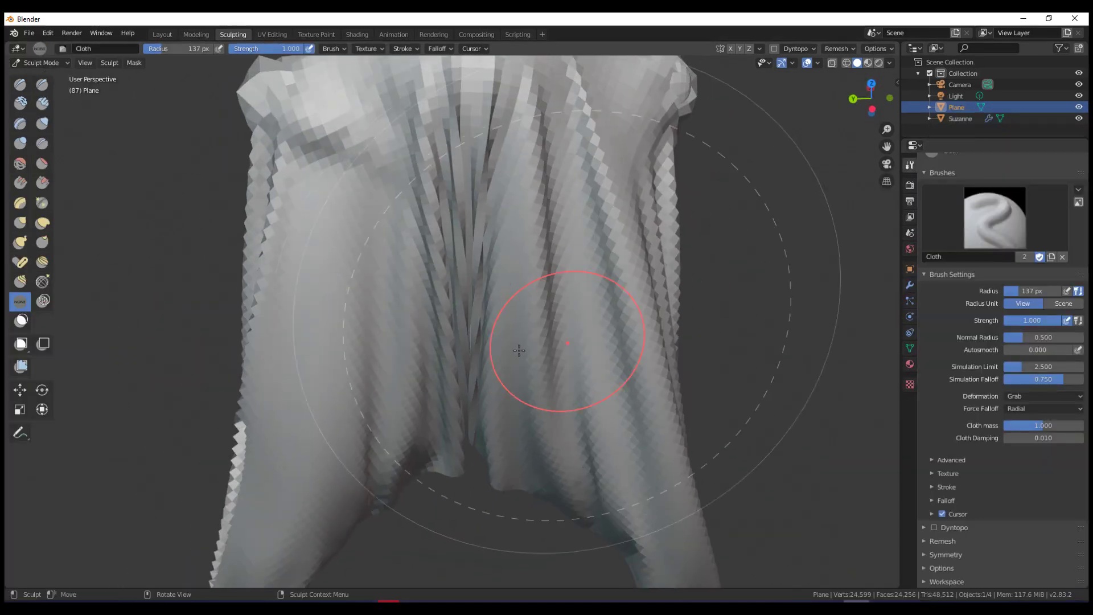
Bunch the hanging sides of the Suzanne cloth into horizontal folds with long Grab strokes.
middle_drag(367, 358, 414, 351)
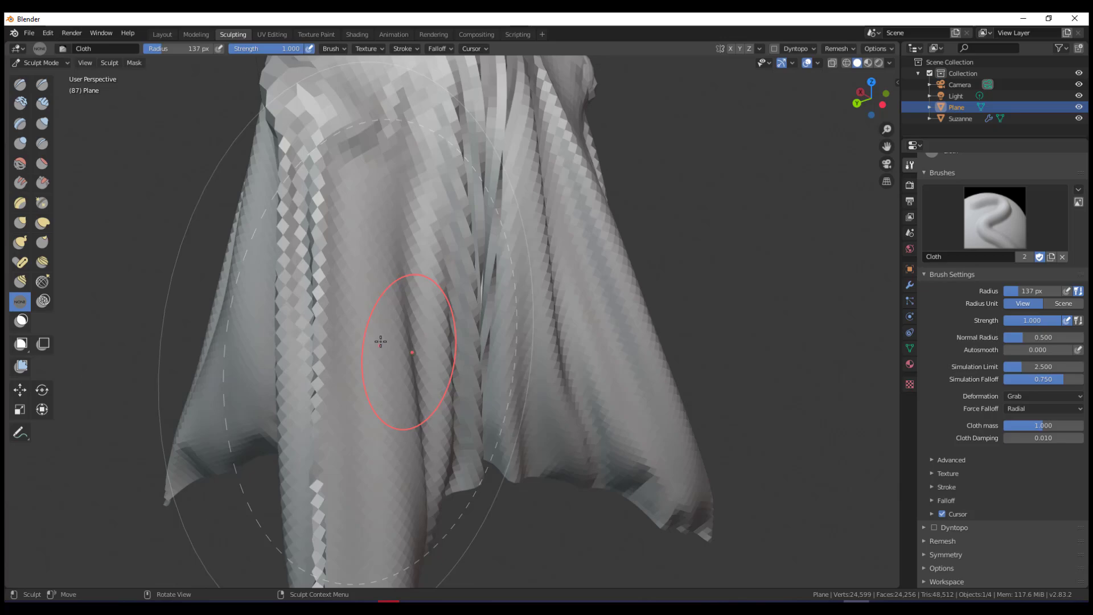
mouse_move(380, 298)
mouse_down()
mouse_move(378, 382)
mouse_move(376, 365)
mouse_up()
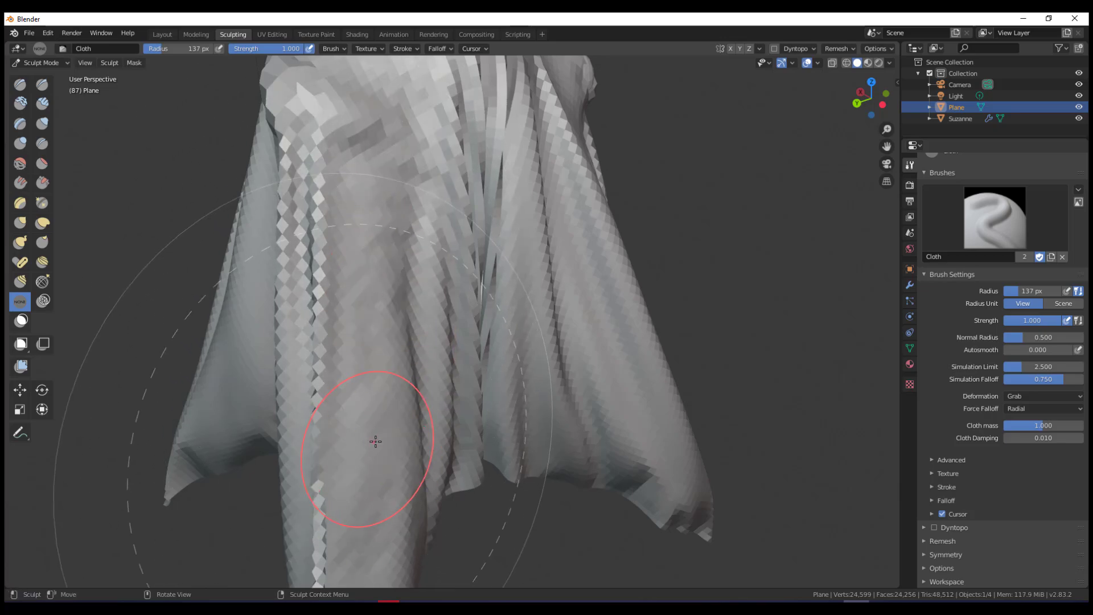
mouse_move(376, 441)
mouse_down()
mouse_move(382, 355)
mouse_move(382, 370)
mouse_up()
mouse_move(638, 361)
mouse_down()
mouse_move(589, 230)
mouse_move(617, 395)
mouse_move(597, 317)
mouse_up()
mouse_move(597, 317)
middle_down()
mouse_move(632, 369)
mouse_move(588, 415)
middle_up()
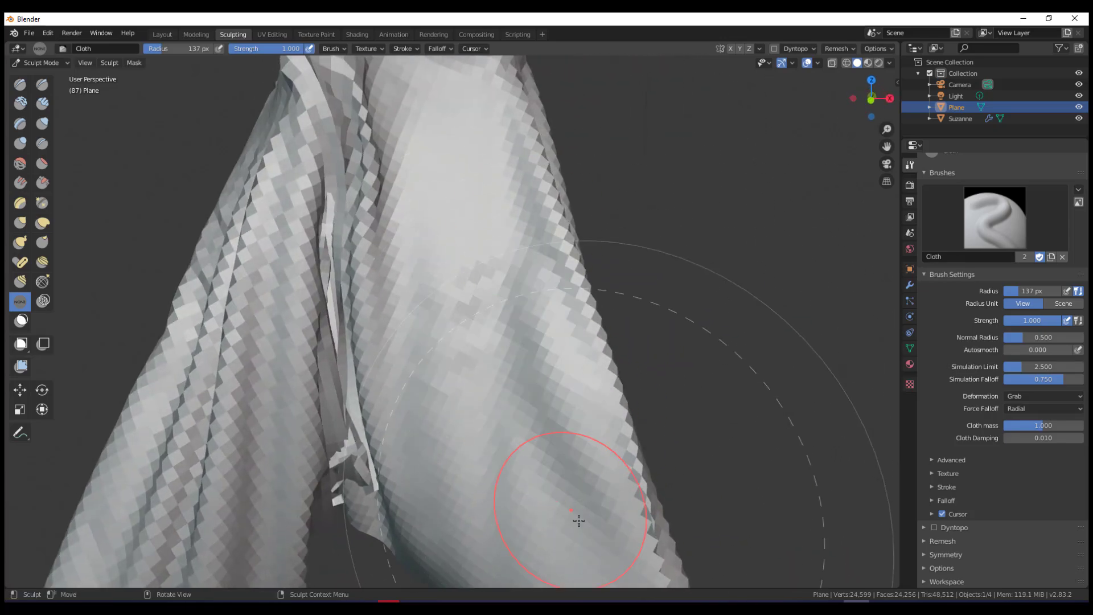
drag(579, 521, 486, 239)
mouse_move(490, 286)
mouse_down()
mouse_move(605, 465)
mouse_move(537, 272)
mouse_up()
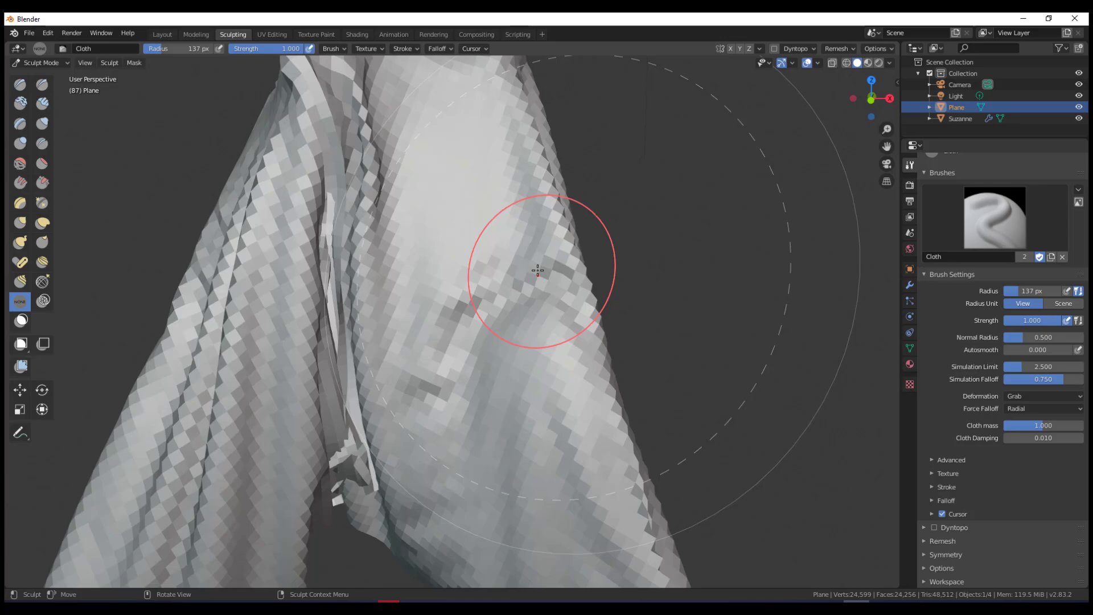
Push the cloth's front panels upward to form sharp creases at mid-height.
mouse_move(646, 317)
middle_down()
mouse_move(586, 334)
mouse_move(541, 363)
middle_up()
mouse_move(542, 363)
mouse_down()
mouse_move(557, 356)
mouse_move(556, 517)
mouse_move(524, 464)
mouse_move(499, 342)
mouse_move(509, 272)
mouse_up()
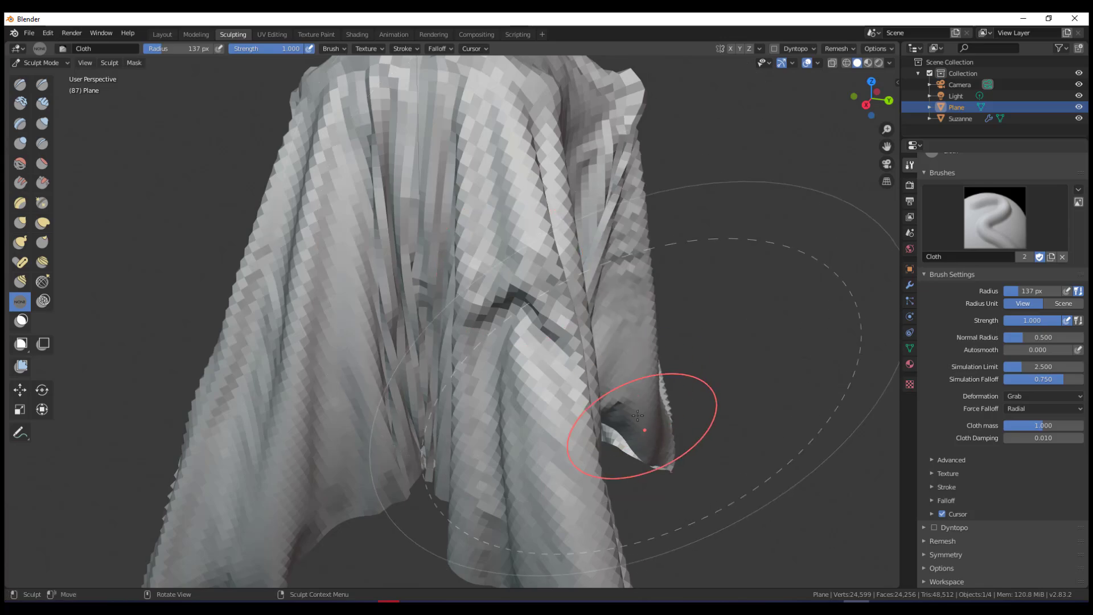
middle_drag(662, 322, 654, 357)
mouse_move(541, 341)
mouse_down()
mouse_move(535, 273)
mouse_move(544, 312)
mouse_move(541, 287)
mouse_up()
middle_drag(541, 288, 608, 287)
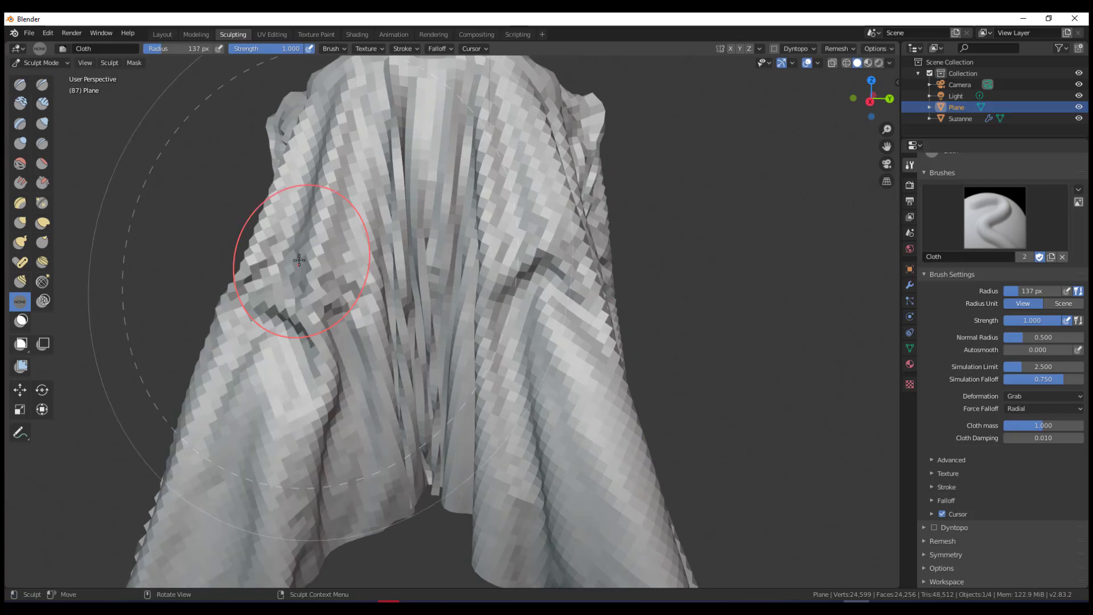
Add more wrinkles below the front creases by pulling the lower cloth upward in several long strokes.
mouse_move(362, 500)
mouse_down()
mouse_move(371, 345)
mouse_move(367, 365)
mouse_up()
middle_drag(367, 364, 452, 367)
drag(409, 504, 389, 319)
drag(336, 456, 362, 290)
mouse_move(371, 156)
middle_down()
mouse_move(430, 280)
mouse_move(683, 245)
mouse_move(686, 273)
mouse_move(561, 319)
middle_up()
drag(483, 515, 490, 393)
middle_drag(541, 477, 626, 460)
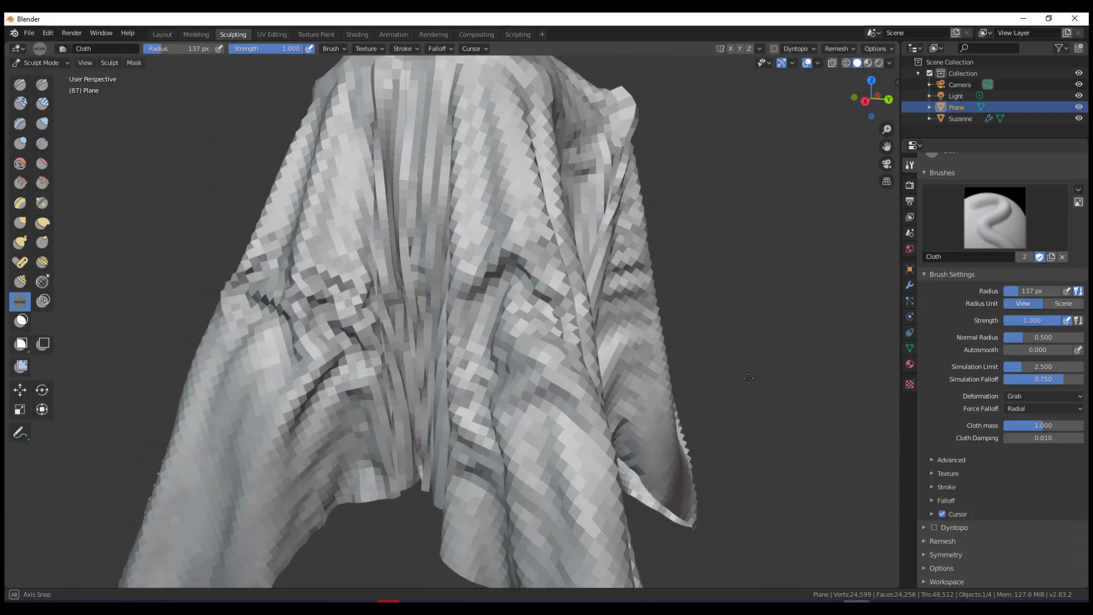
Push a long hanging corner of the cloth upward so its fabric bunches near the hem.
mouse_move(703, 473)
shift+middle_down()
mouse_move(709, 404)
mouse_move(751, 302)
mouse_move(774, 318)
shift+middle_up()
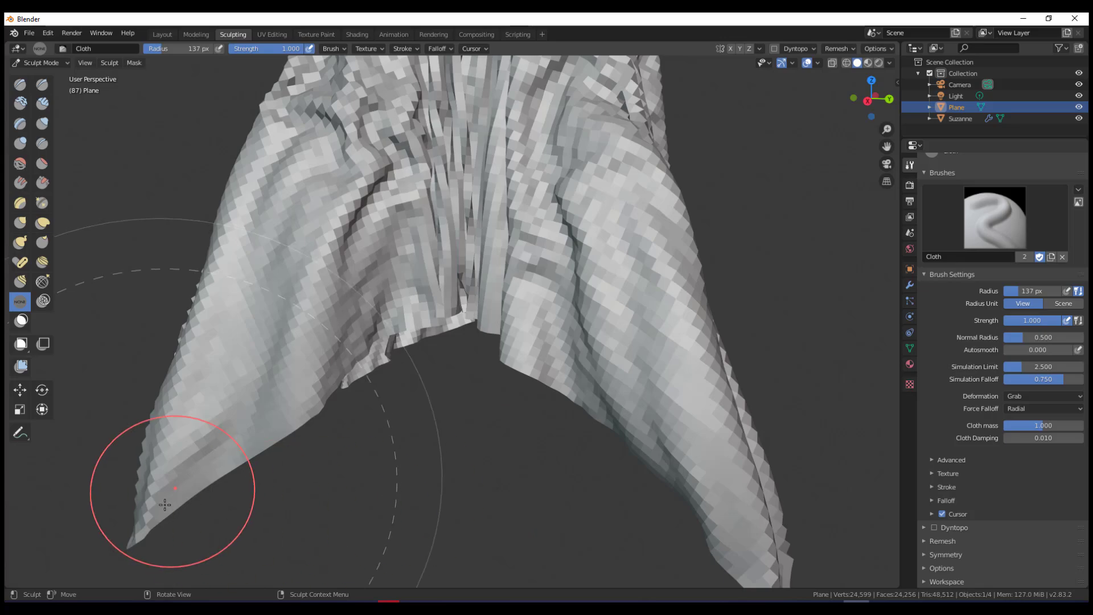
mouse_move(164, 502)
mouse_down()
mouse_move(215, 430)
mouse_move(168, 512)
mouse_move(232, 336)
mouse_up()
middle_drag(232, 337, 445, 339)
drag(409, 399, 412, 365)
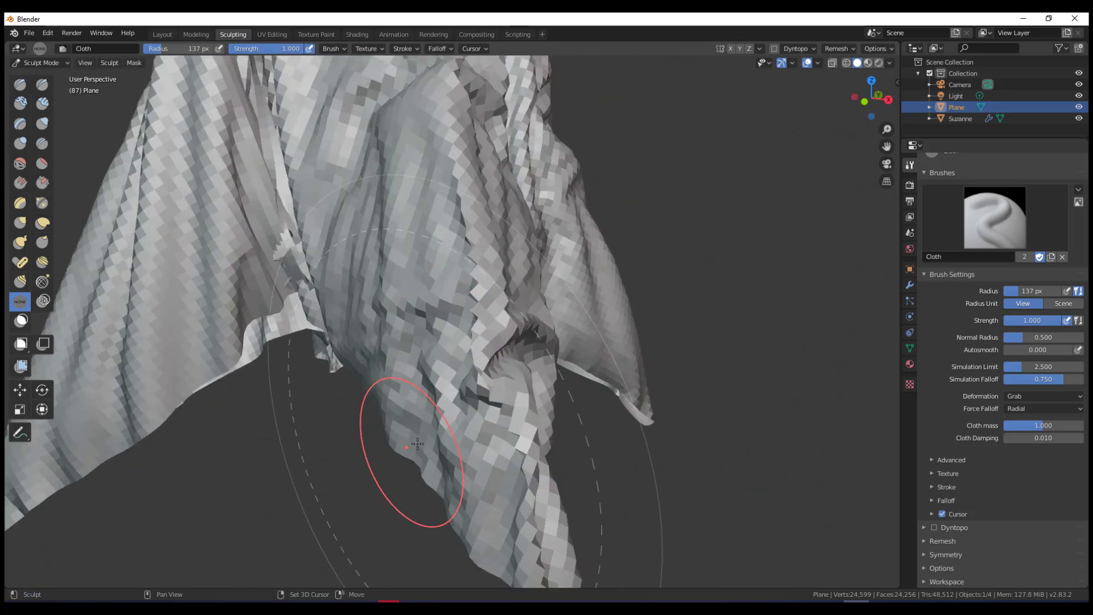
middle_drag(413, 451, 654, 352)
Pull the lower hem upward on the adjoining sides to stack folds above it.
drag(301, 402, 379, 254)
drag(284, 414, 348, 297)
mouse_move(354, 473)
middle_down()
mouse_move(426, 503)
mouse_move(500, 500)
middle_up()
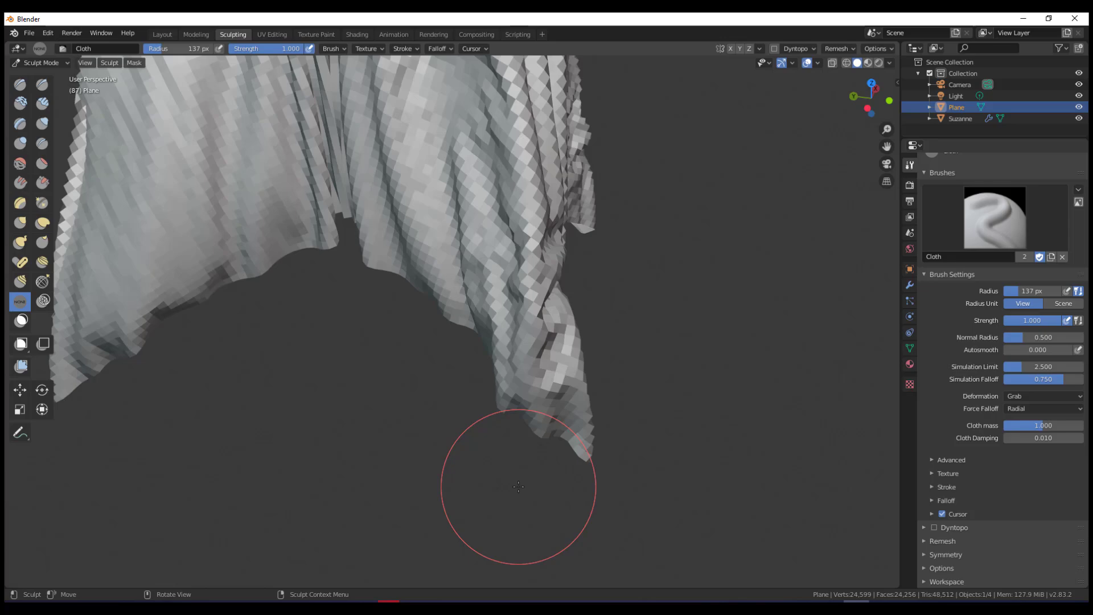
shift+middle_drag(631, 293, 735, 422)
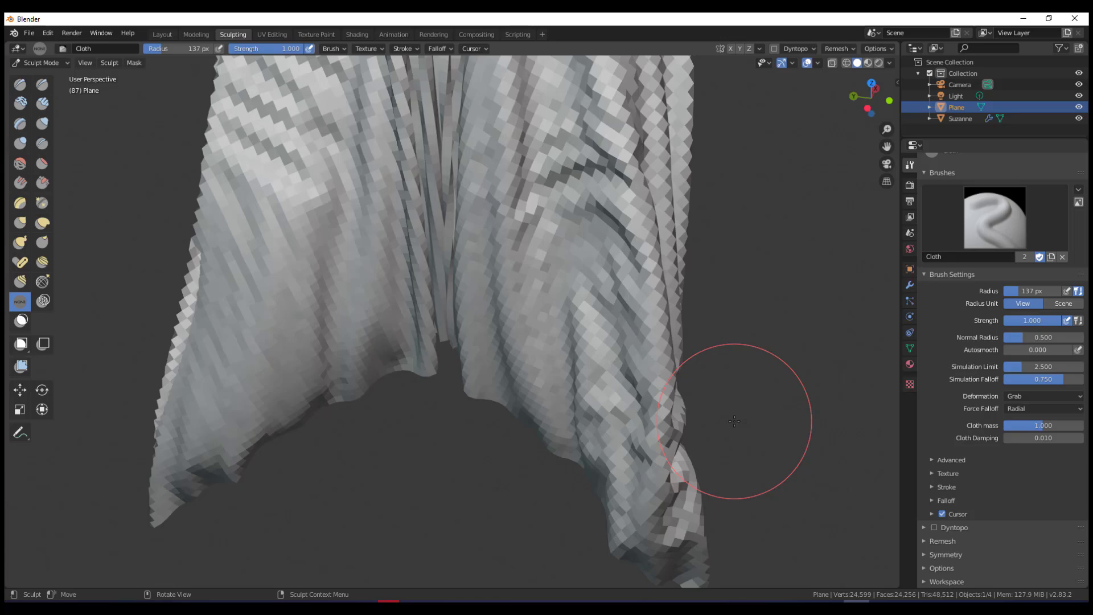
mouse_move(288, 394)
mouse_down()
mouse_move(223, 428)
mouse_move(229, 289)
mouse_up()
Set the brush's Cloth mass to 0.2 and push the side panel and its hanging corner upward into finer folds.
click(1042, 425)
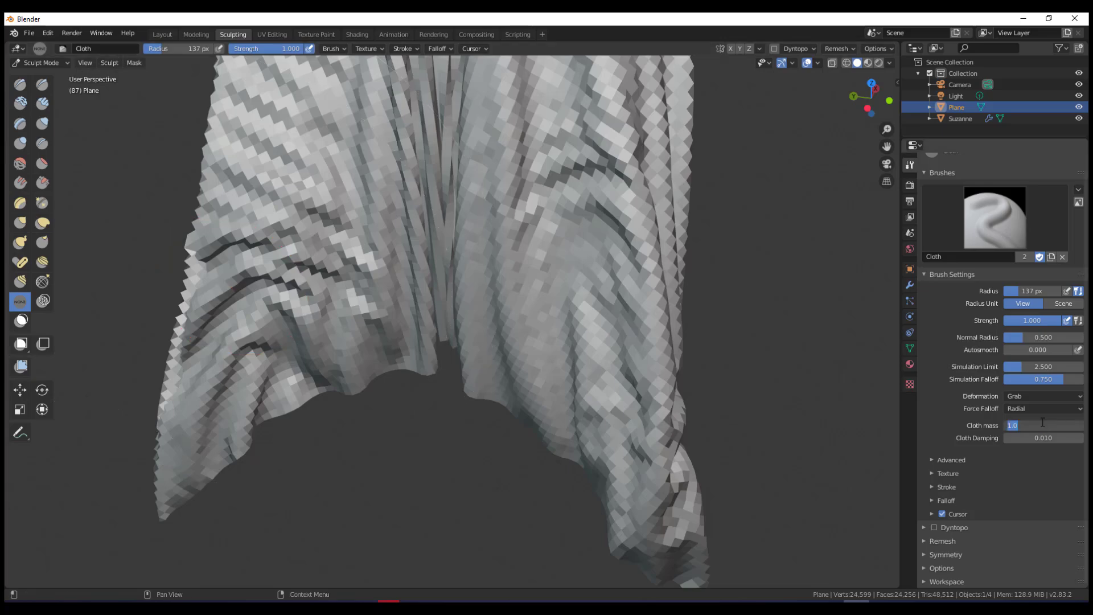
text(0.1)
key(Return)
mouse_move(667, 312)
middle_down()
mouse_move(726, 305)
mouse_move(715, 328)
mouse_move(703, 319)
middle_up()
drag(553, 373, 561, 262)
drag(679, 457, 640, 263)
Crumple another hanging corner with a long upward Grab stroke.
middle_drag(706, 309, 592, 296)
middle_drag(708, 288, 598, 296)
middle_drag(670, 395, 629, 394)
mouse_move(691, 456)
mouse_down()
mouse_move(640, 296)
mouse_move(647, 284)
mouse_up()
middle_drag(719, 337, 650, 332)
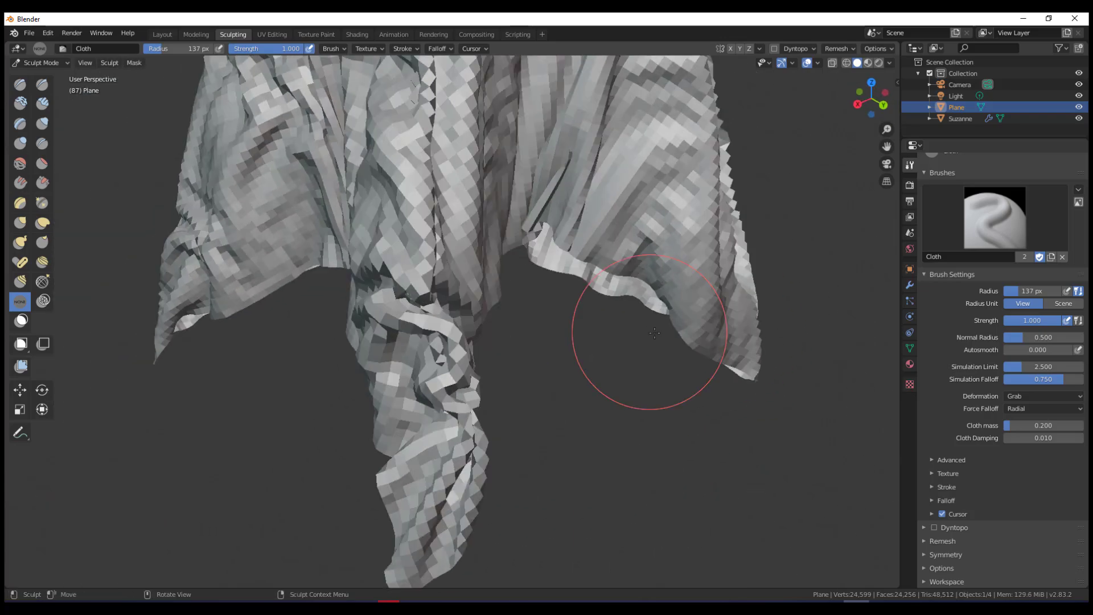
Gather the next side corner upward and inward, and add a diagonal stroke to vary its folds.
drag(743, 355, 667, 250)
shift+middle_drag(673, 310, 684, 424)
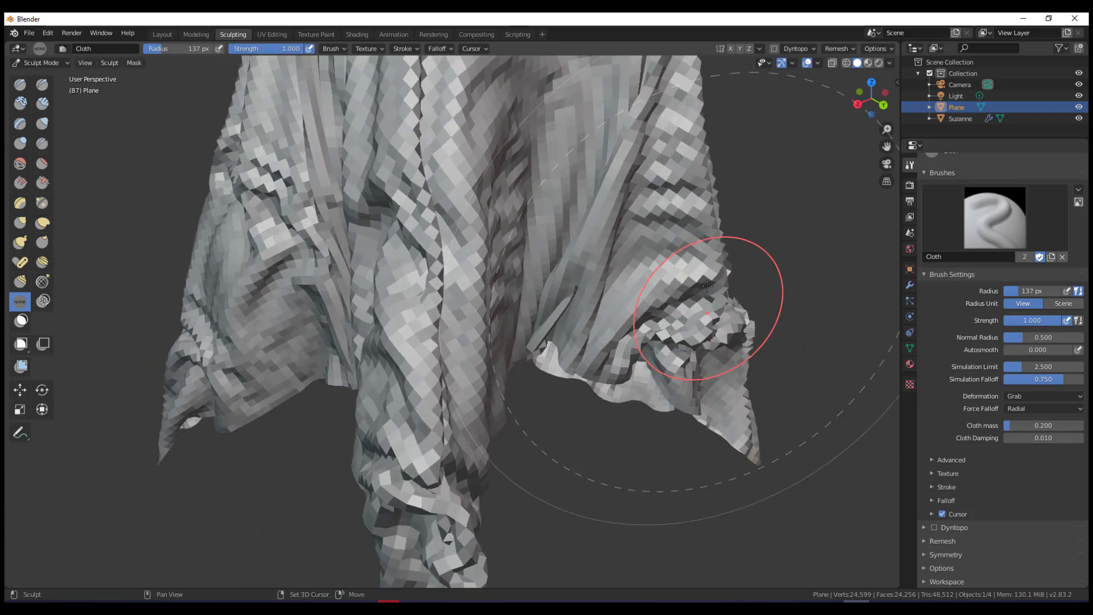
mouse_move(712, 196)
shift+middle_down()
mouse_move(696, 312)
mouse_move(723, 304)
shift+middle_up()
drag(625, 314, 689, 250)
mouse_move(695, 245)
middle_down()
mouse_move(797, 225)
mouse_move(728, 262)
middle_up()
mouse_move(563, 319)
middle_down()
mouse_move(536, 335)
mouse_move(669, 318)
middle_up()
Adjust the upper cloth beside the head and at the ear bump with short Grab strokes.
middle_drag(512, 273, 444, 230)
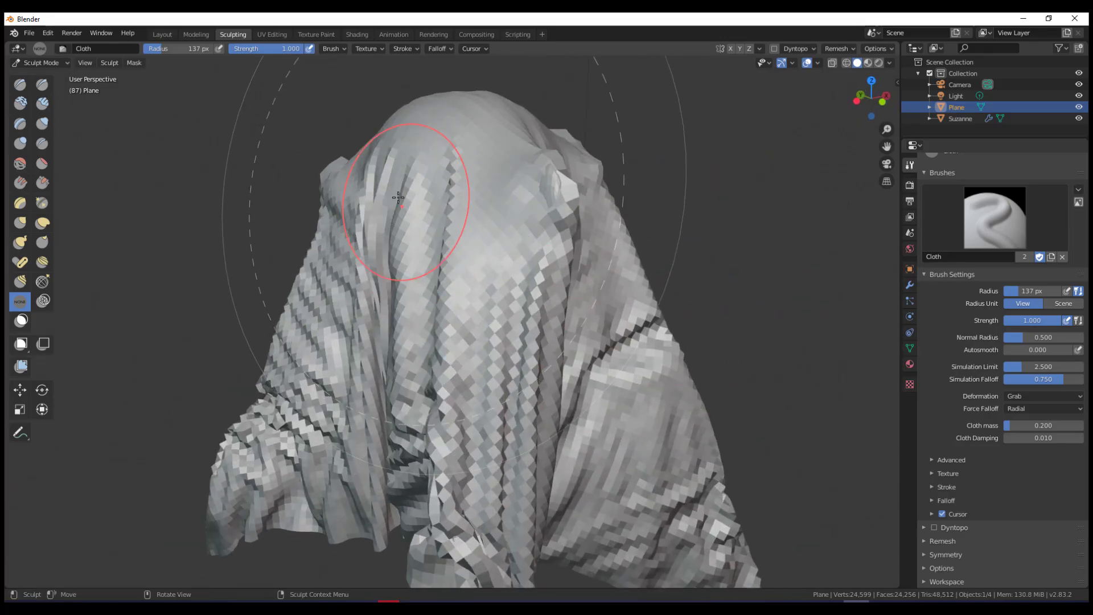
drag(395, 196, 376, 171)
middle_drag(432, 210, 609, 238)
mouse_move(551, 181)
mouse_down()
mouse_move(570, 165)
mouse_move(558, 191)
mouse_up()
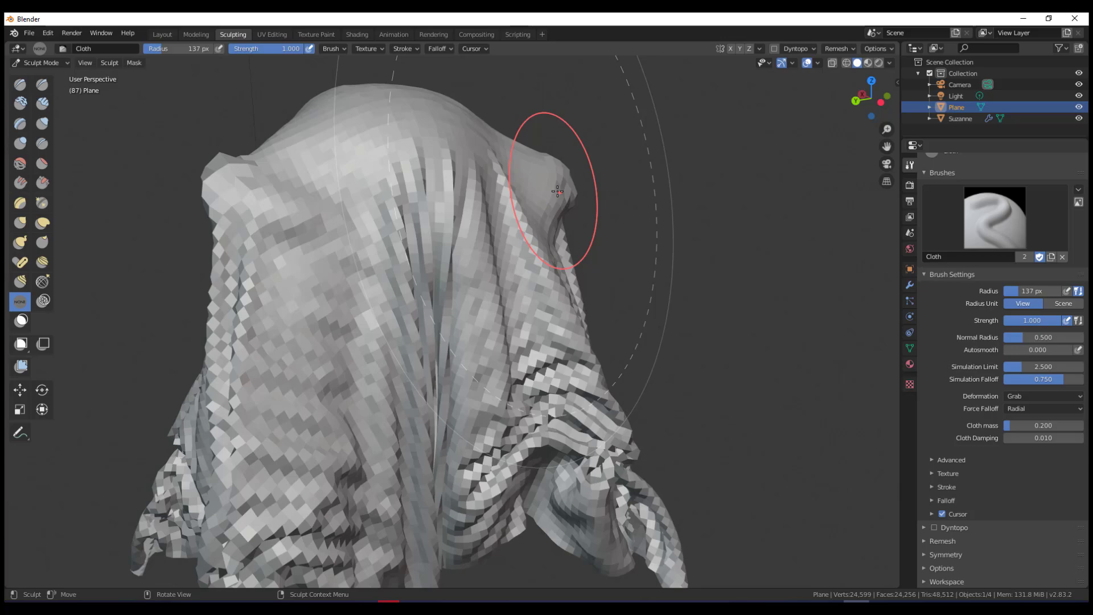
Rework the side folds between the ear bump and the bunched hem with several Grab strokes.
middle_drag(595, 376, 585, 331)
drag(586, 332, 490, 467)
middle_drag(709, 312, 649, 313)
drag(595, 350, 599, 304)
middle_drag(599, 302, 640, 313)
mouse_move(639, 313)
mouse_down()
mouse_move(665, 287)
mouse_move(651, 294)
mouse_up()
middle_drag(651, 295, 518, 305)
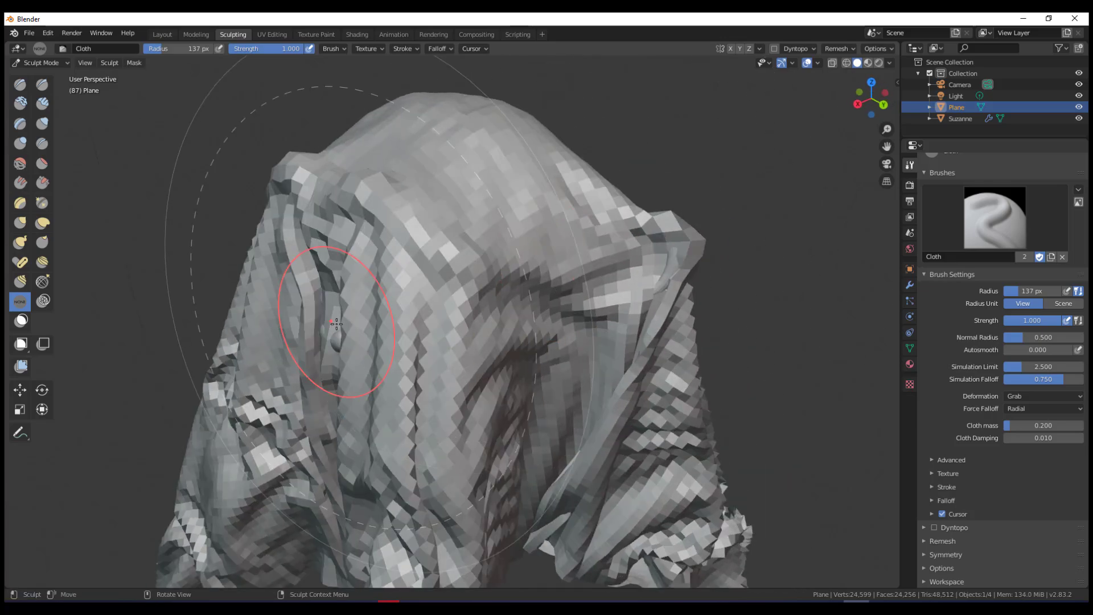
drag(335, 324, 327, 366)
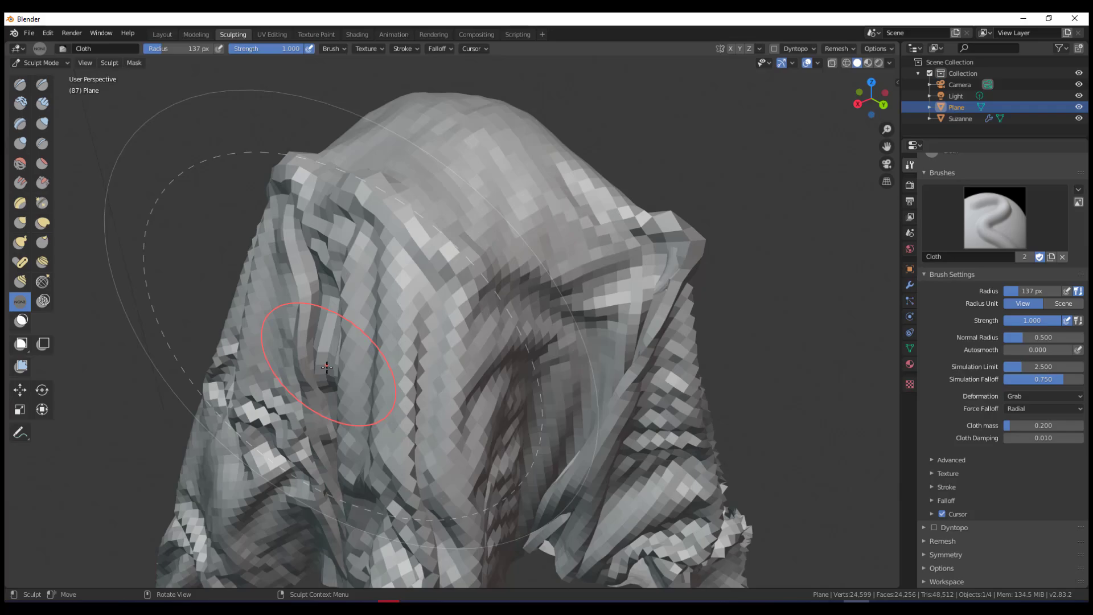
Examine the draped cloth in wireframe shading from several angles, and return to solid shading.
key(shift+z)
mouse_move(598, 375)
middle_down()
mouse_move(672, 297)
mouse_move(469, 322)
middle_up()
mouse_move(720, 327)
middle_down()
mouse_move(615, 327)
mouse_move(626, 324)
middle_up()
key(z)
click(684, 330)
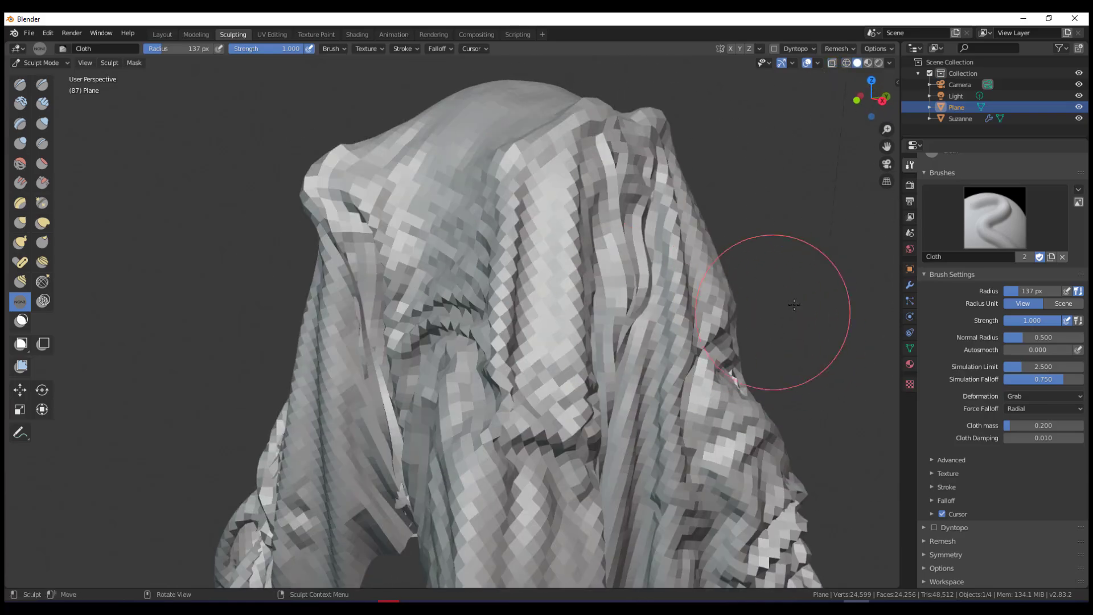
Push the smooth upper front of the cloth upward and sideways to deepen its mid-height crease.
middle_drag(794, 304, 755, 302)
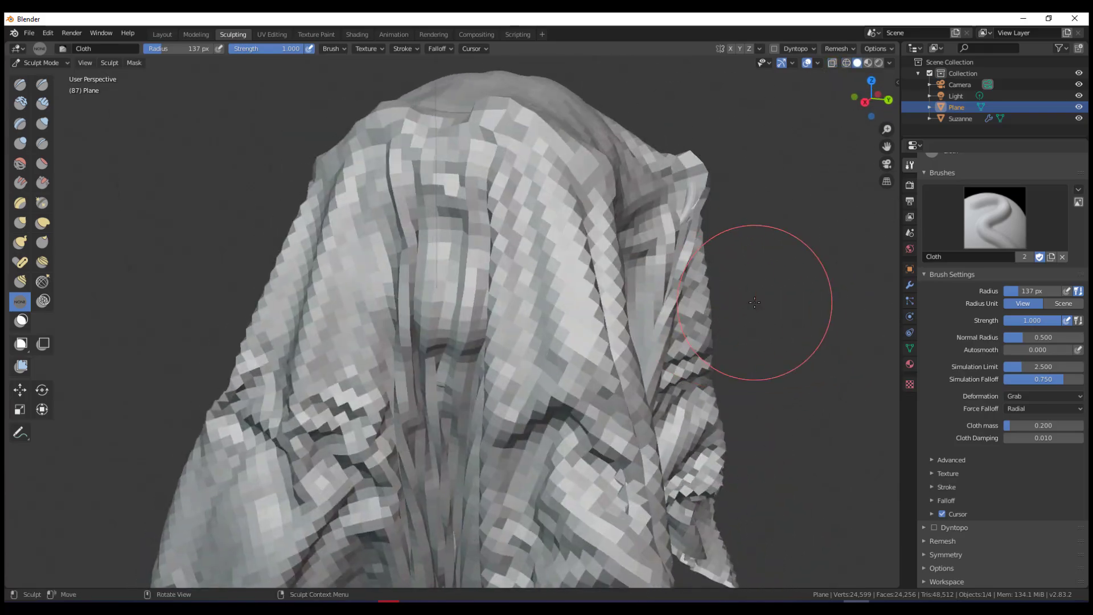
drag(579, 317, 575, 268)
drag(553, 348, 606, 340)
middle_drag(635, 289, 669, 285)
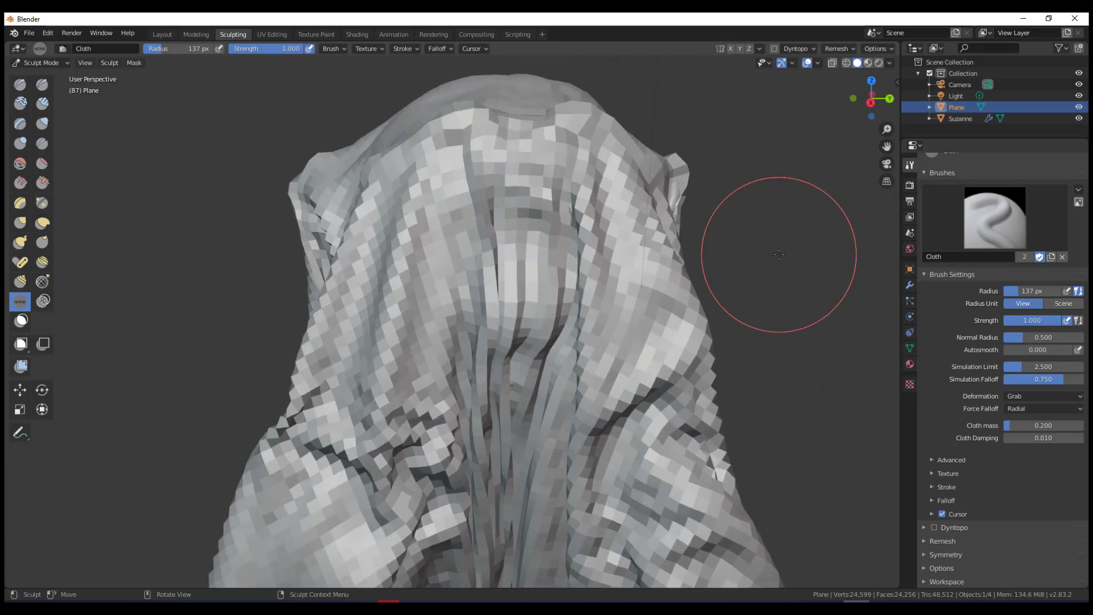
Add a Subdivision Surface modifier to the cloth plane, set its viewport subdivisions to 2, and inspect the smoothed folds.
click(906, 285)
click(945, 165)
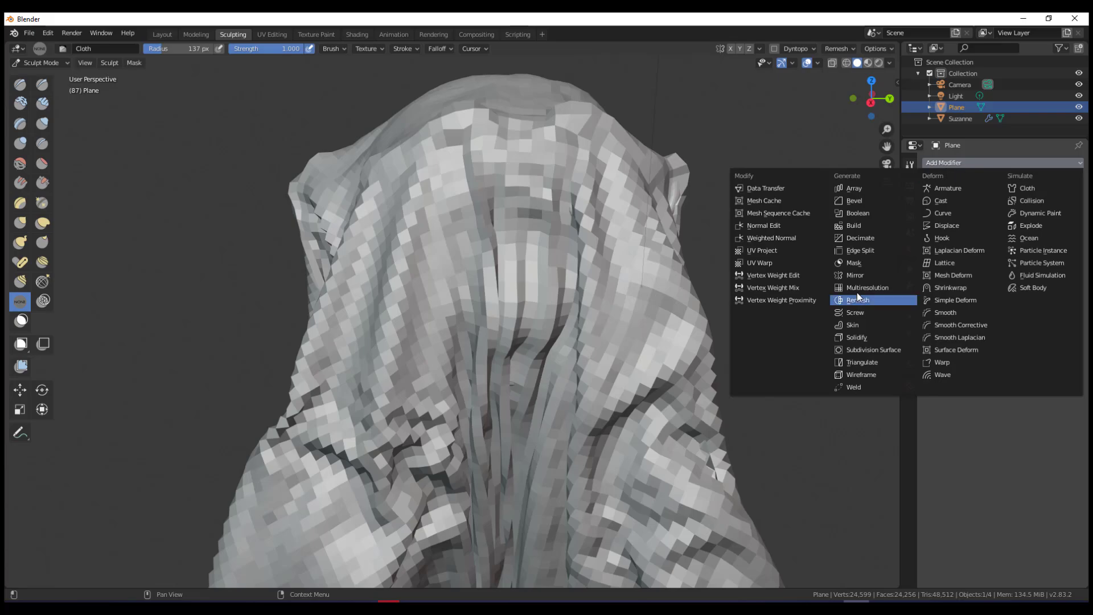
click(872, 350)
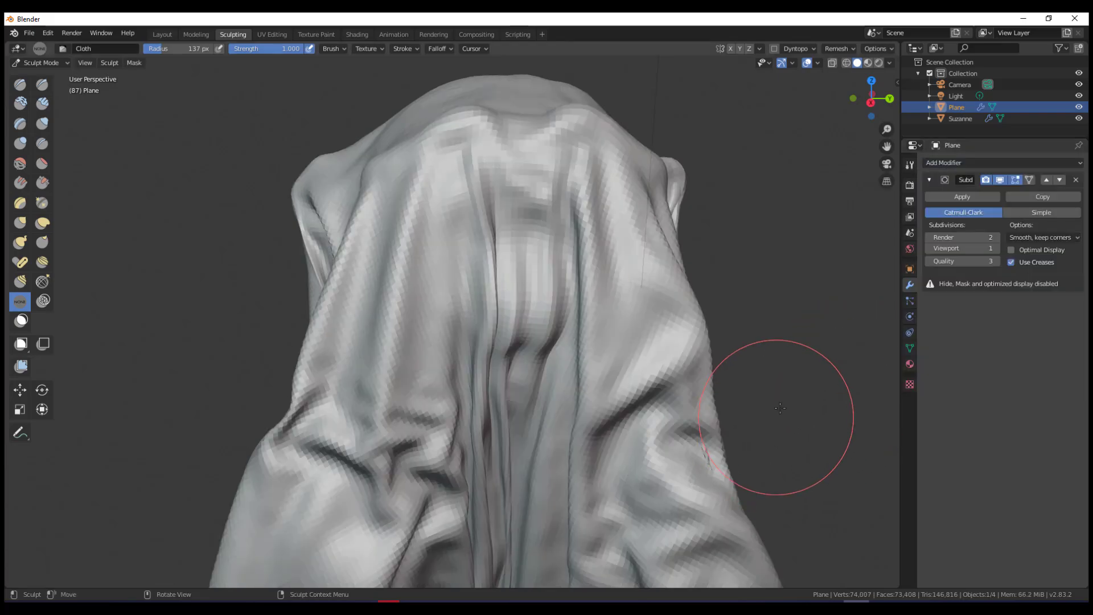
mouse_move(781, 398)
middle_down()
mouse_move(792, 403)
mouse_move(739, 421)
middle_up()
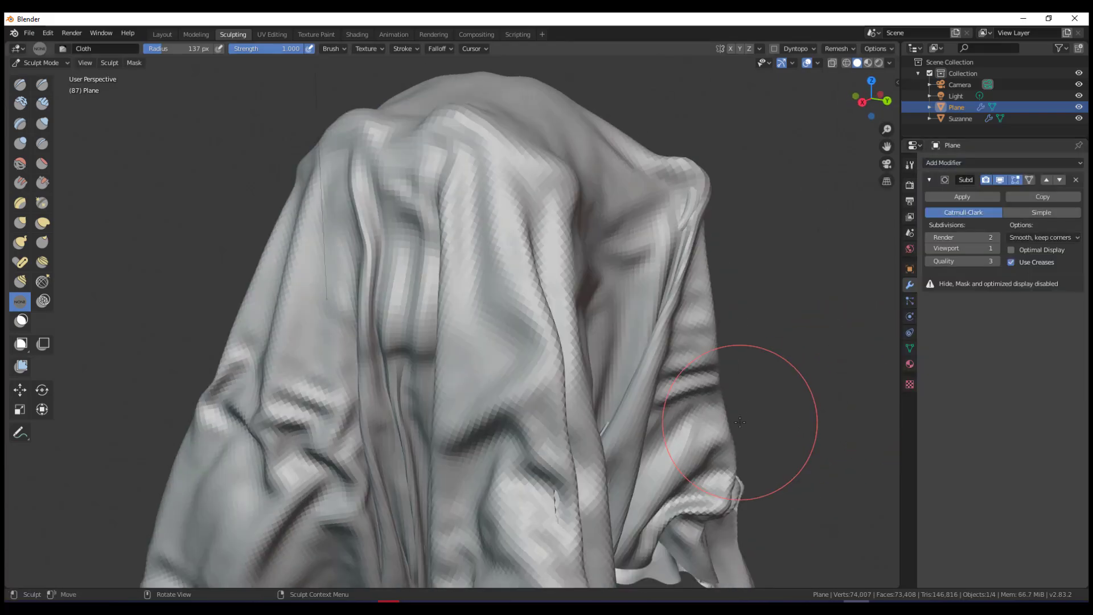
click(996, 249)
middle_drag(782, 346, 820, 363)
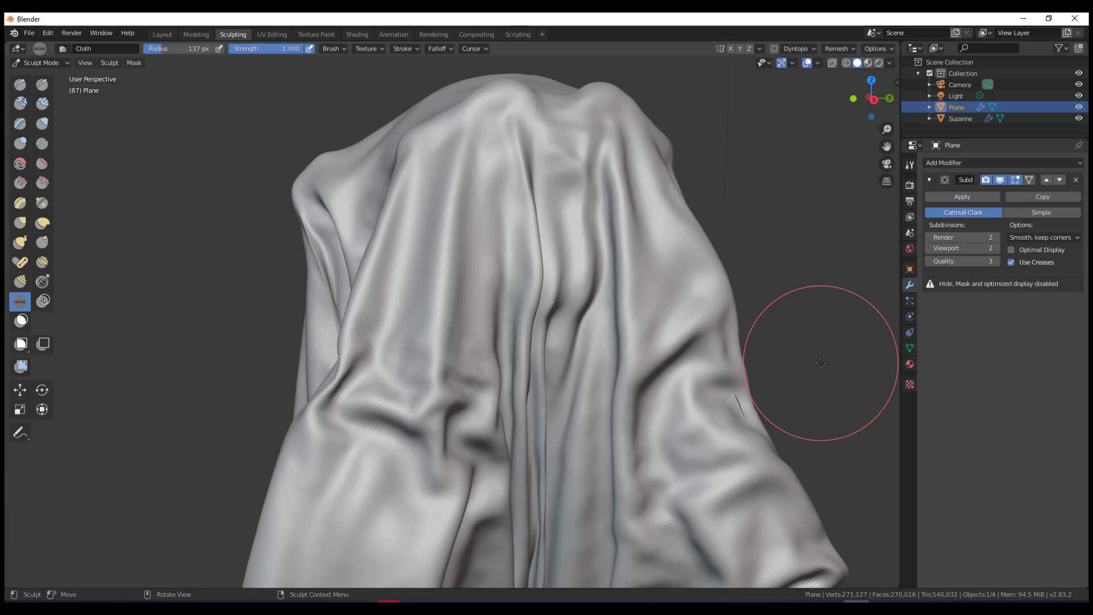
middle_drag(820, 363, 481, 357)
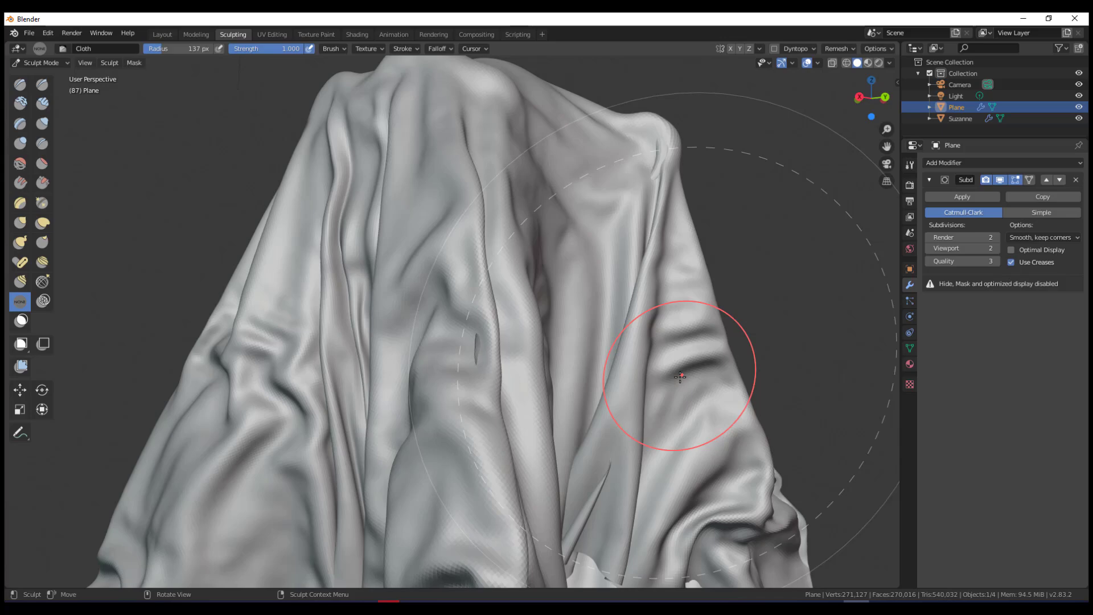
Compare the draped cloth with the Subdivision modifier's viewport level at 0 and back at 2.
click(928, 249)
click(928, 249)
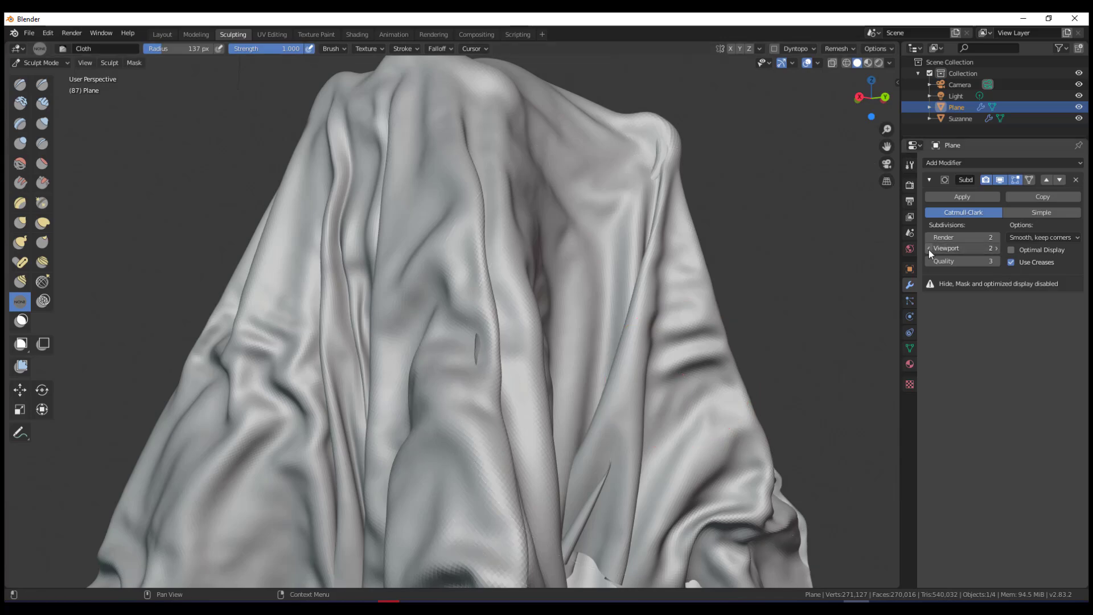
mouse_move(602, 391)
middle_down()
mouse_move(564, 404)
mouse_move(708, 378)
middle_up()
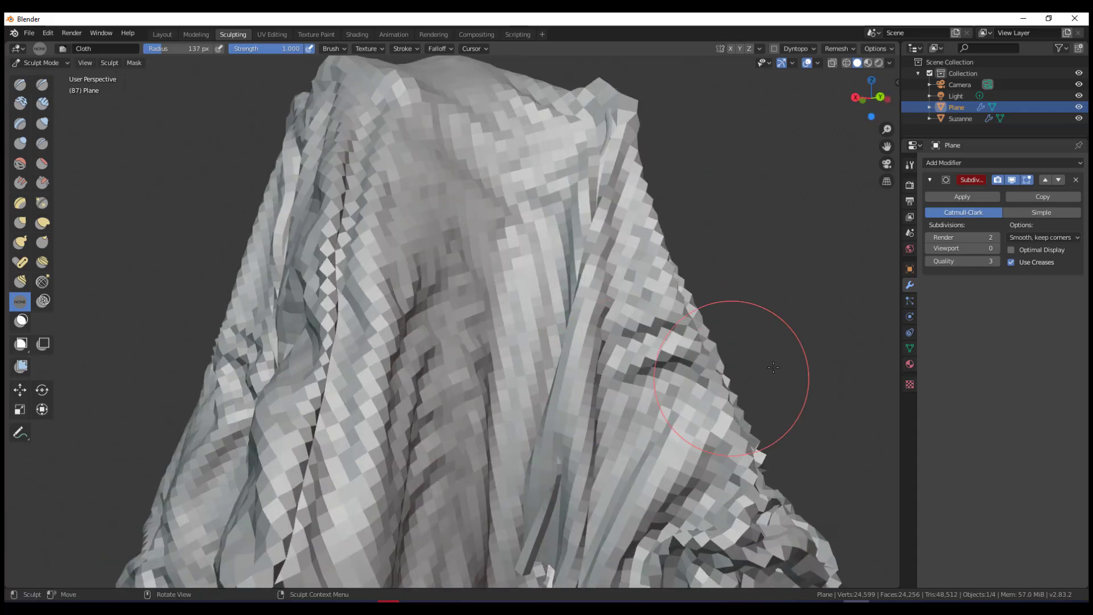
click(996, 248)
click(995, 248)
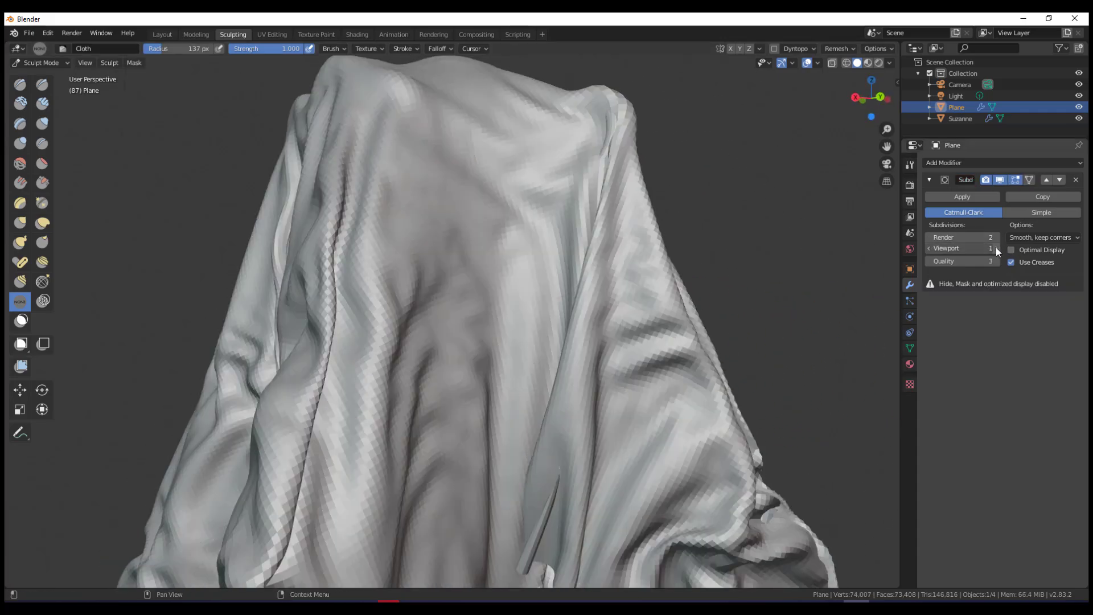
mouse_move(629, 476)
middle_down()
mouse_move(705, 463)
mouse_move(761, 347)
mouse_move(757, 214)
mouse_move(672, 245)
mouse_move(680, 320)
mouse_move(732, 273)
mouse_move(605, 213)
mouse_move(750, 336)
middle_up()
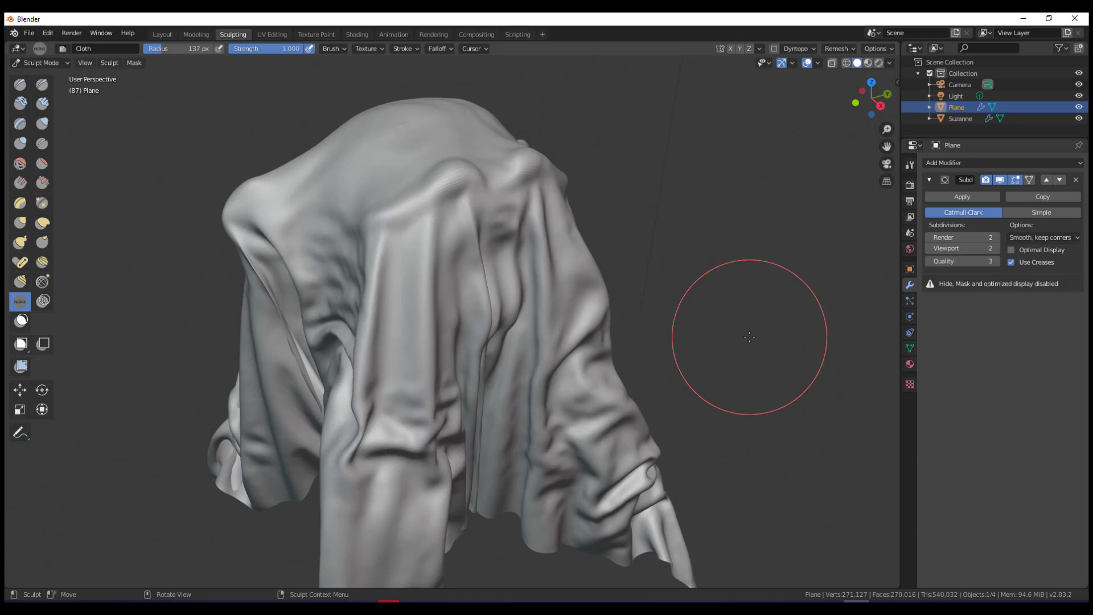
middle_drag(562, 183, 570, 205)
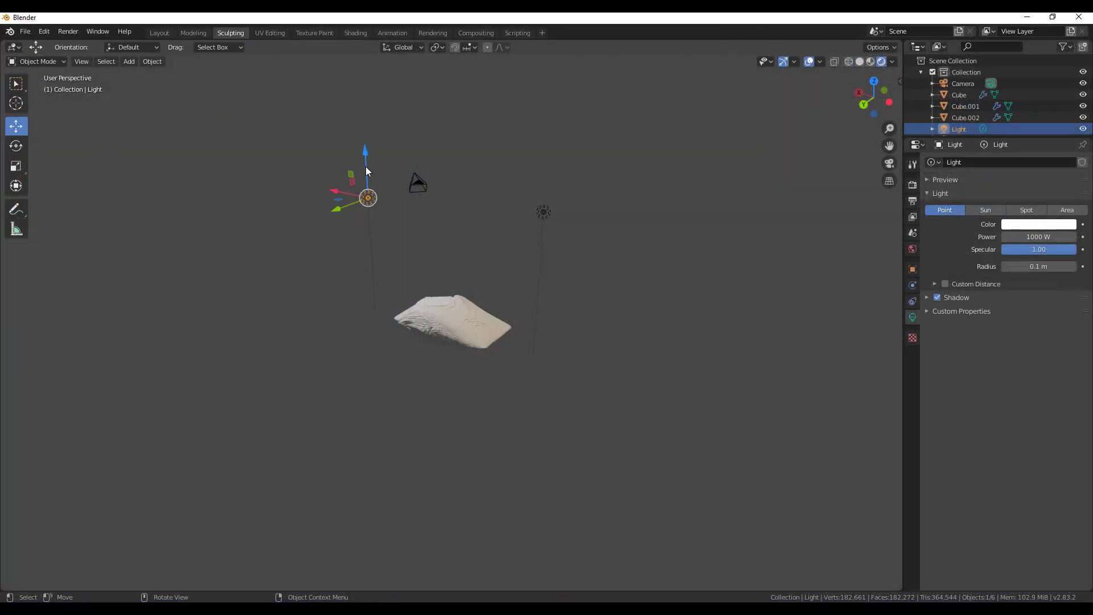
Raise the selected point light slightly above the pillow and change its color to light pink.
mouse_move(366, 171)
mouse_down()
mouse_move(373, 261)
mouse_move(366, 168)
mouse_up()
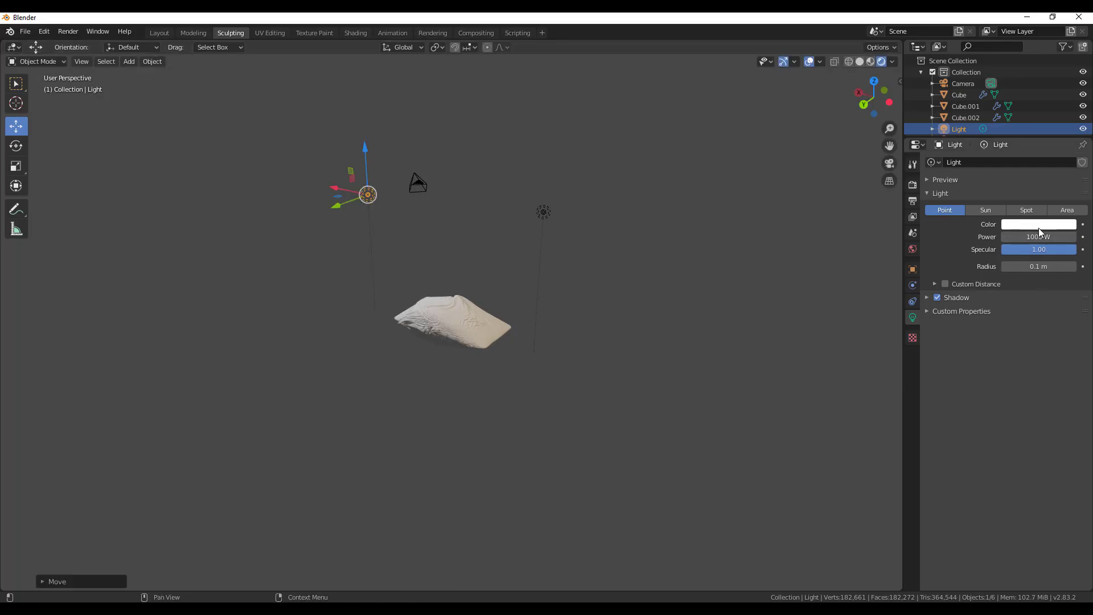
click(1025, 226)
mouse_move(1030, 119)
mouse_down()
mouse_move(1033, 106)
mouse_move(1033, 121)
mouse_up()
middle_drag(497, 258, 390, 402)
scroll(595, 359, down, 3)
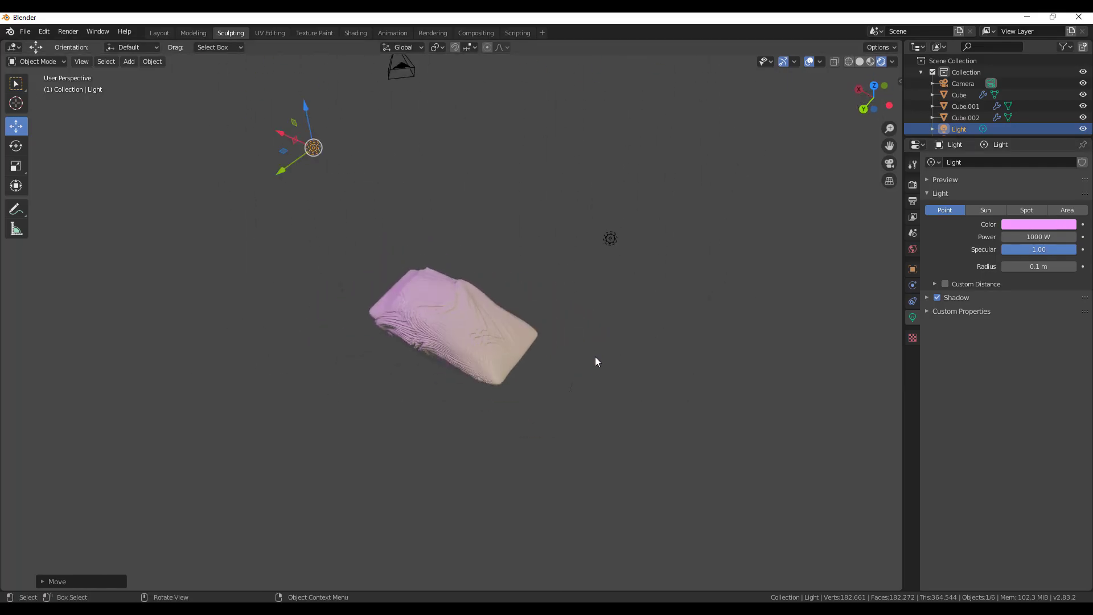
drag(587, 230, 496, 216)
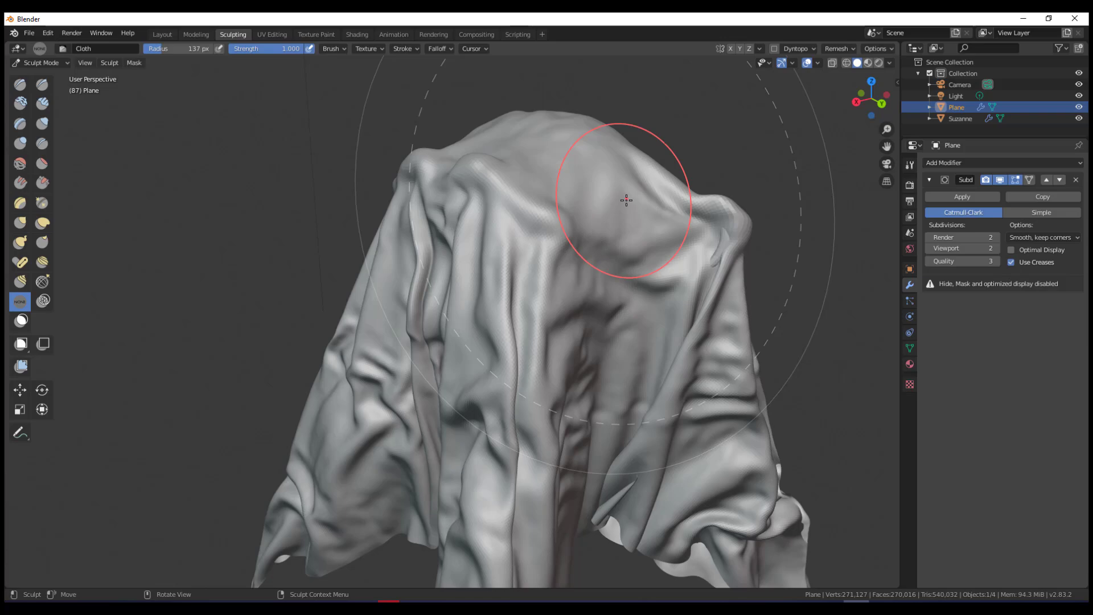
Mask bands of the cylinder with several lasso mask gestures.
middle_drag(626, 200, 350, 233)
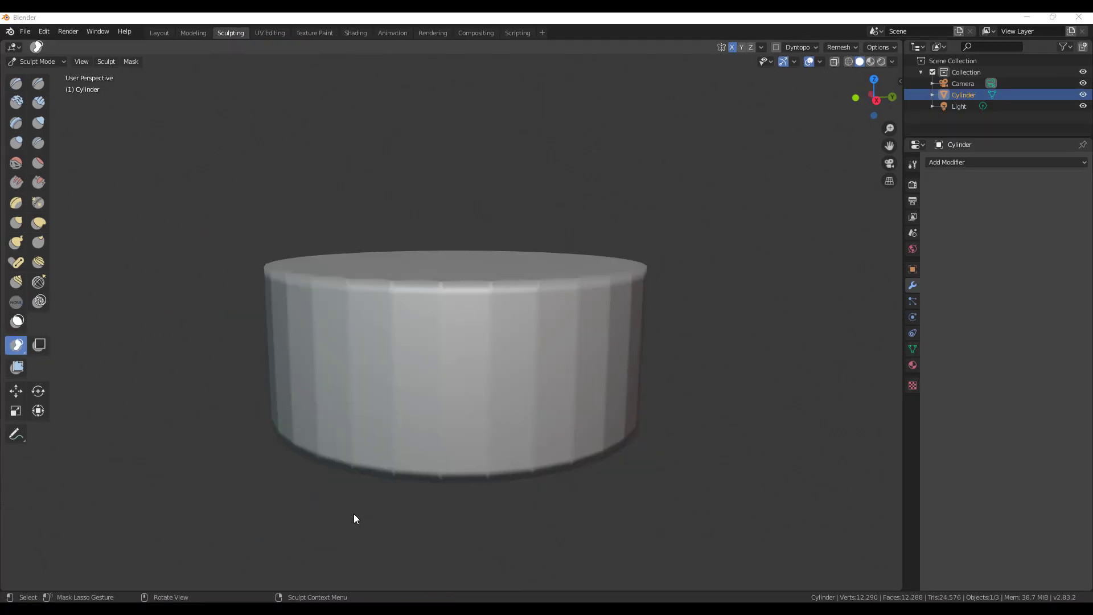
middle_drag(353, 513, 367, 496)
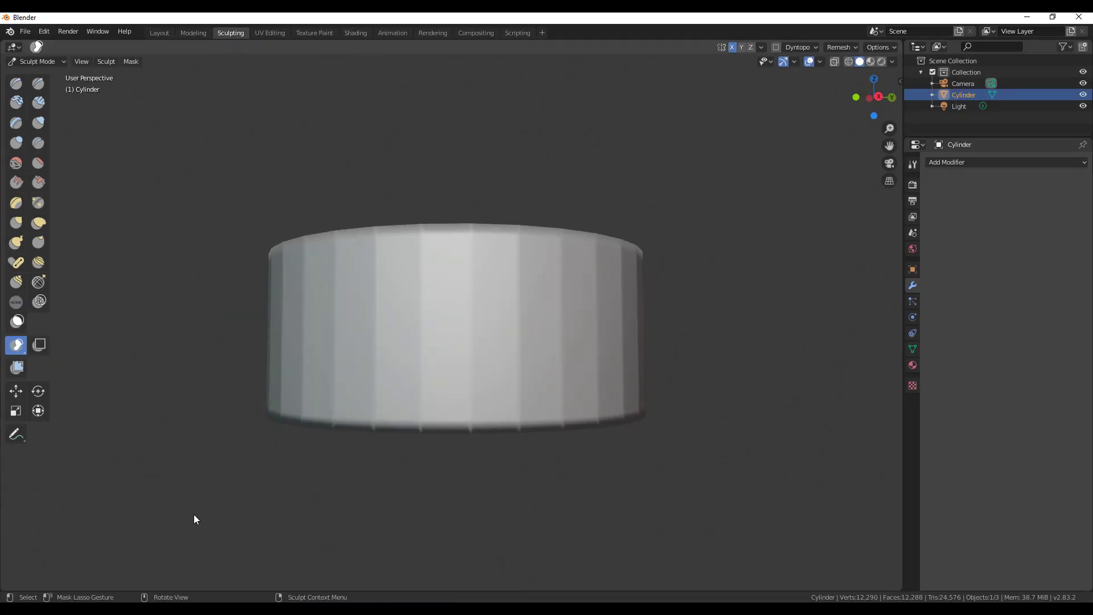
mouse_move(208, 507)
mouse_down()
mouse_move(647, 449)
mouse_move(237, 390)
mouse_move(191, 464)
mouse_move(738, 309)
mouse_move(214, 353)
mouse_up()
drag(161, 519, 792, 345)
drag(200, 519, 731, 359)
drag(205, 309, 954, 453)
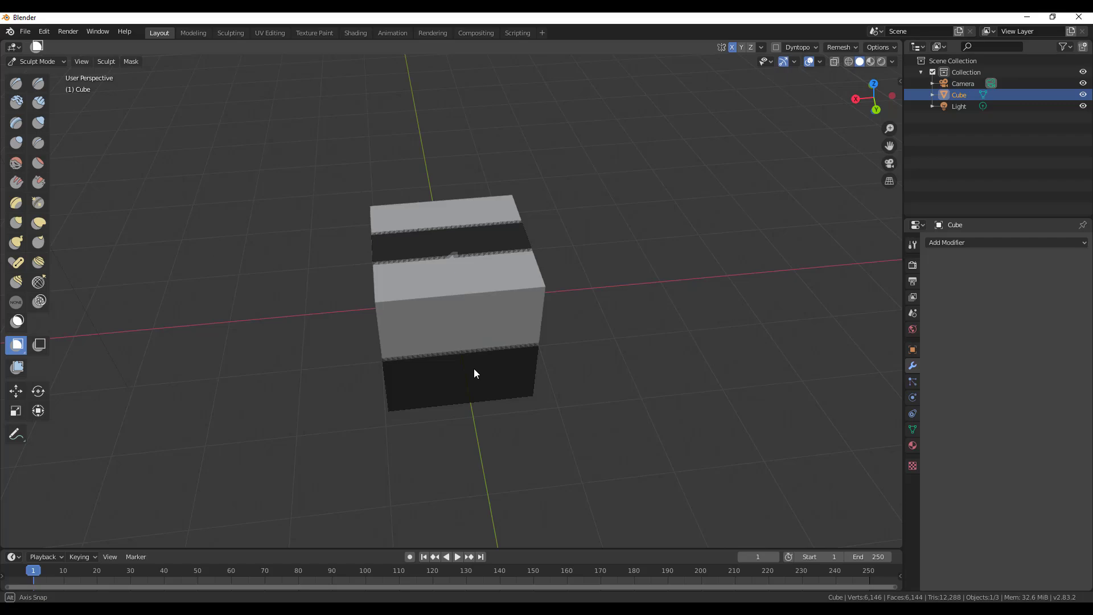
Set the Cloth brush radius to 117 px and its cloth mass to 0.200 for the partly masked cube.
mouse_move(473, 373)
middle_down()
mouse_move(353, 481)
mouse_move(401, 299)
middle_up()
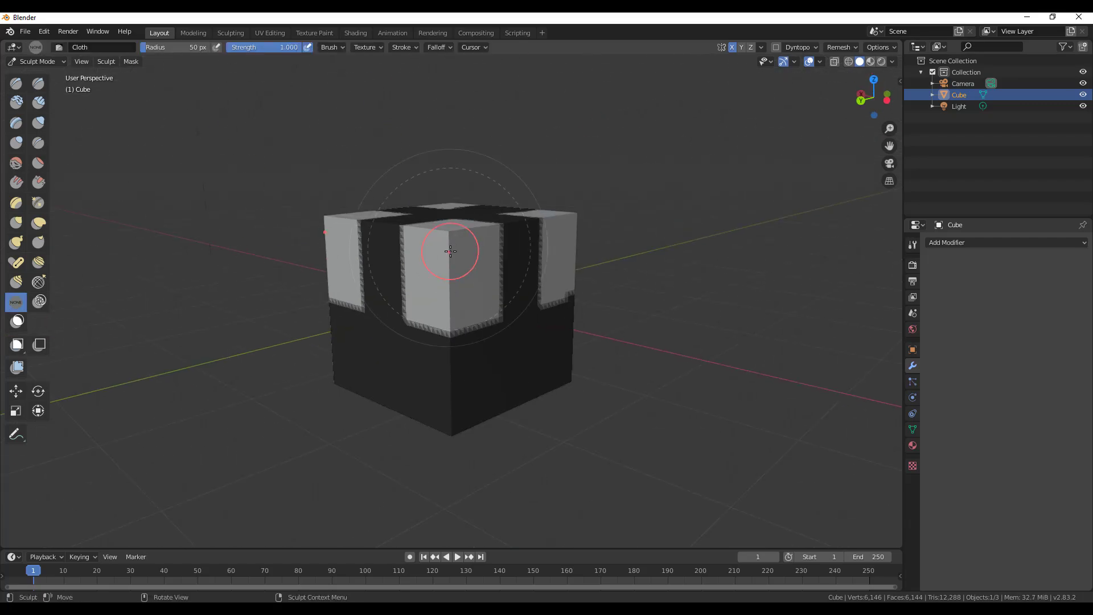
mouse_move(454, 278)
mouse_down()
mouse_move(436, 285)
mouse_move(497, 318)
mouse_move(484, 364)
mouse_up()
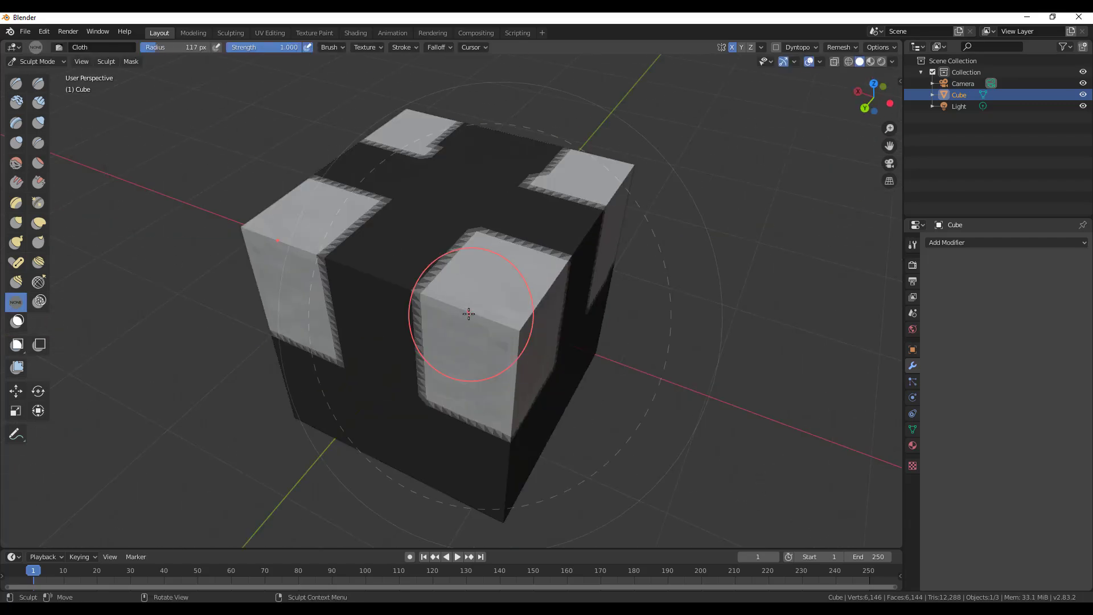
scroll(468, 312, up, 1)
click(913, 245)
click(1058, 519)
Pull folds into the unmasked corner patches of the cube with Cloth brush Grab strokes.
middle_drag(484, 341, 605, 347)
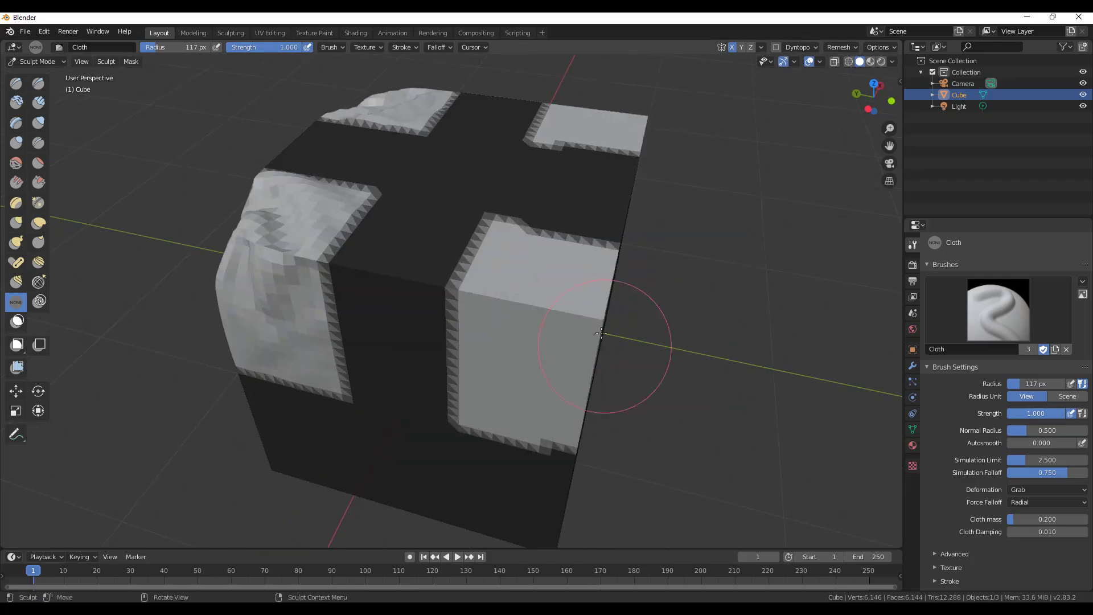
mouse_move(570, 319)
mouse_down()
mouse_move(498, 340)
mouse_move(530, 318)
mouse_up()
middle_drag(592, 353, 532, 347)
drag(532, 363, 546, 296)
middle_drag(569, 319, 530, 353)
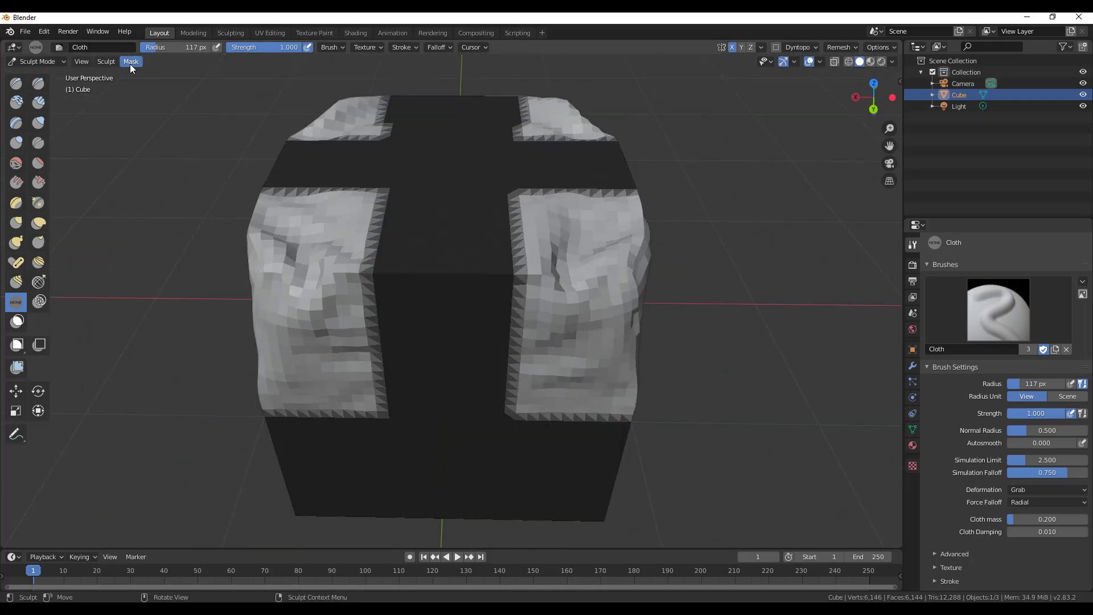
mouse_move(598, 366)
middle_down()
mouse_move(432, 366)
mouse_move(622, 366)
mouse_move(414, 473)
mouse_move(559, 256)
mouse_move(446, 188)
mouse_move(385, 200)
mouse_move(617, 398)
mouse_move(486, 153)
mouse_move(514, 325)
mouse_move(195, 232)
mouse_move(330, 268)
middle_up()
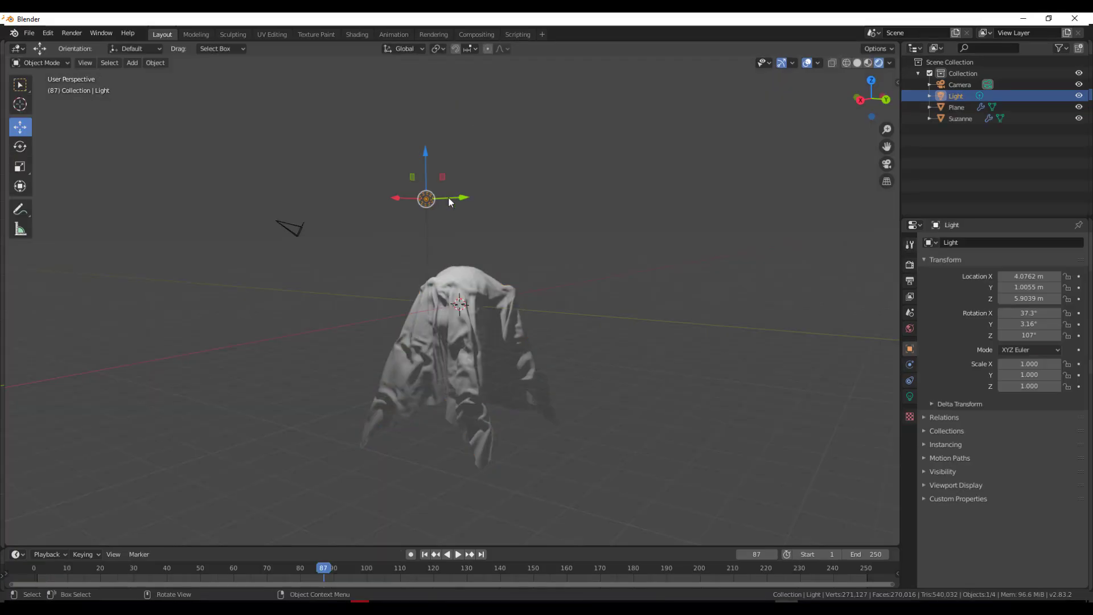
Move the light above the draped cloth along Y and place a duplicate of it on the cloth's opposite side.
middle_drag(449, 200, 491, 231)
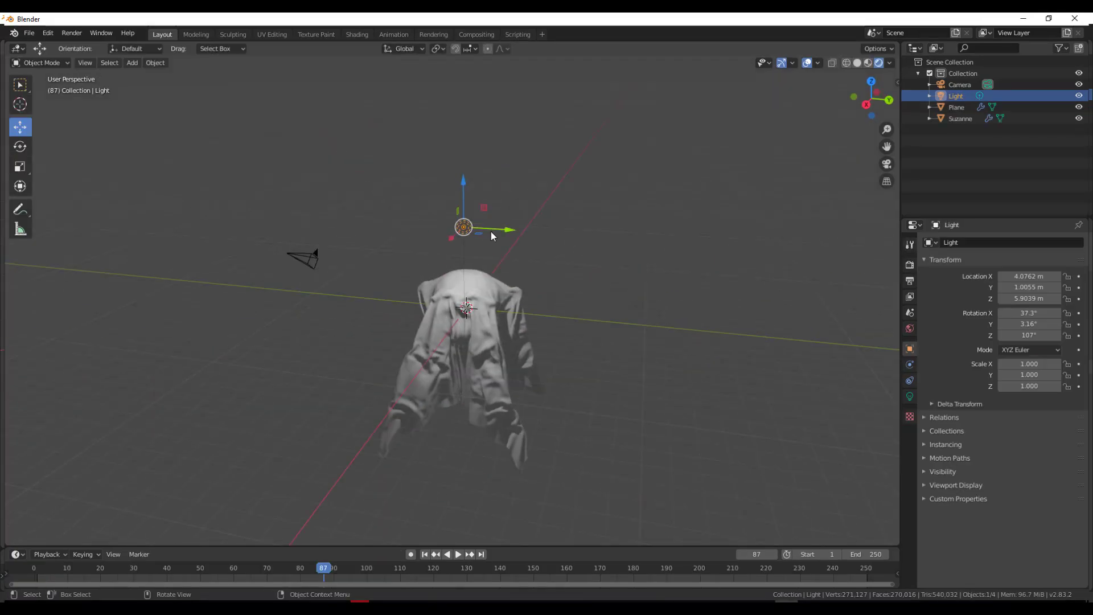
drag(491, 231, 574, 235)
key(shift+d)
click(348, 193)
middle_drag(527, 328, 569, 319)
Hide the floor grid in the viewport overlays around the draped cloth.
click(818, 63)
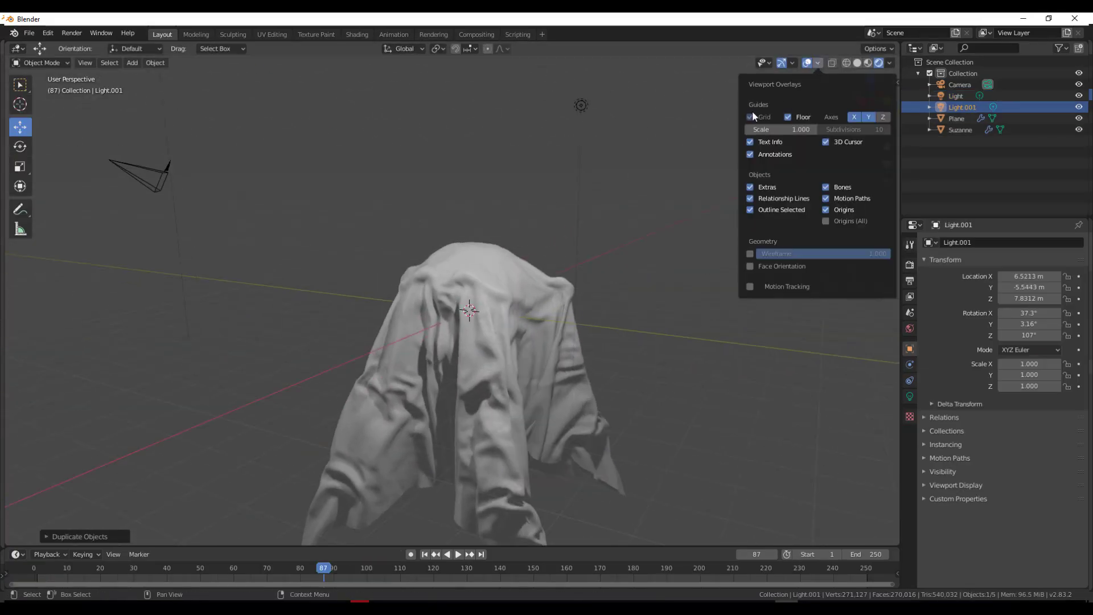
middle_drag(698, 251, 663, 296)
click(817, 64)
click(788, 117)
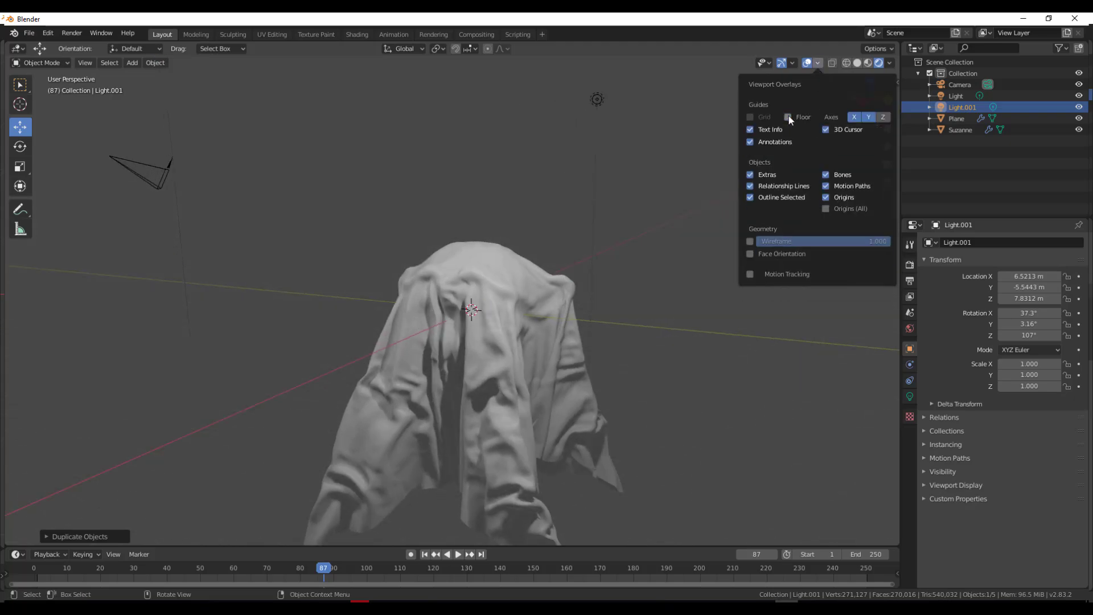
middle_drag(719, 222, 696, 237)
click(818, 63)
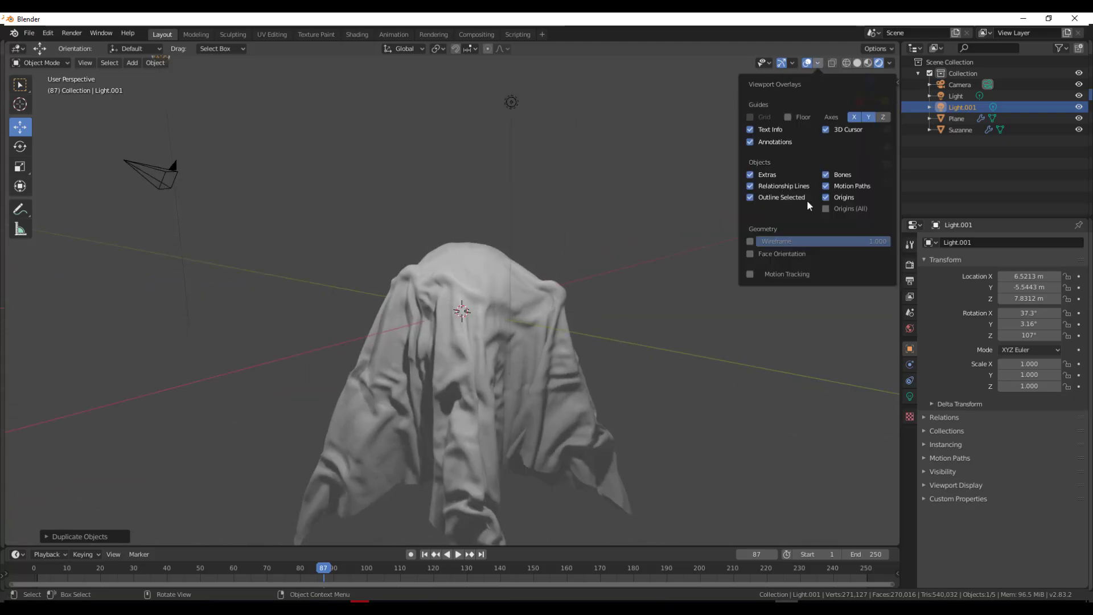
Move the duplicated light along X behind the cloth and snap it to the grid at X -7 m, Y -6 m, Z 8 m.
middle_drag(643, 273, 480, 261)
scroll(564, 291, down, 5)
drag(337, 174, 542, 176)
key(shift+s)
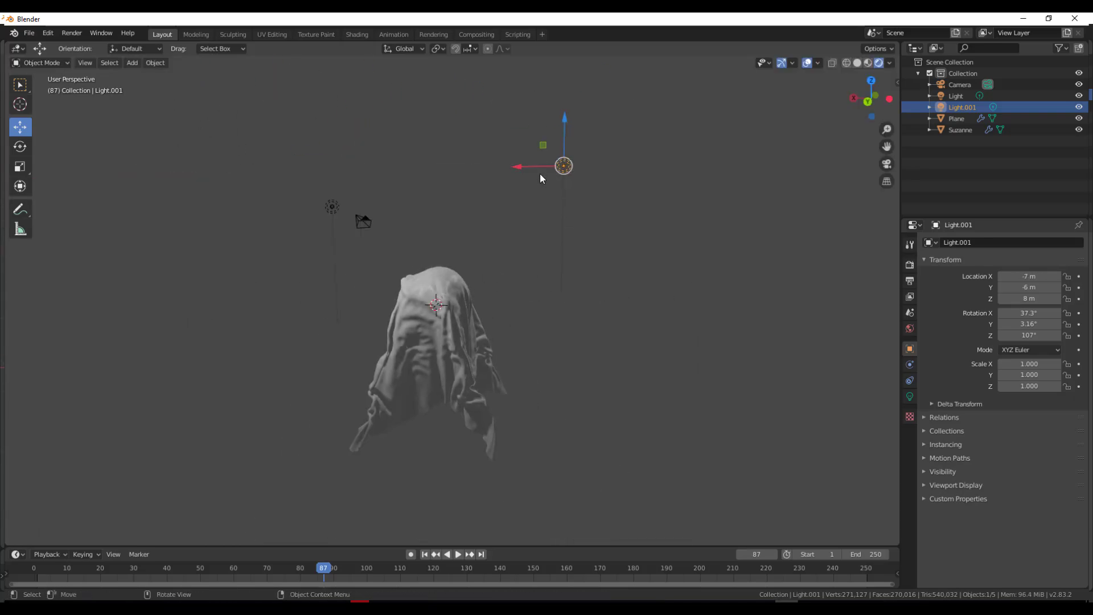
Duplicate the second light as a third one, and move the second light along Y to -1.7333 m.
key(shift+d)
click(322, 128)
middle_drag(524, 250, 472, 325)
click(573, 354)
drag(546, 362, 450, 368)
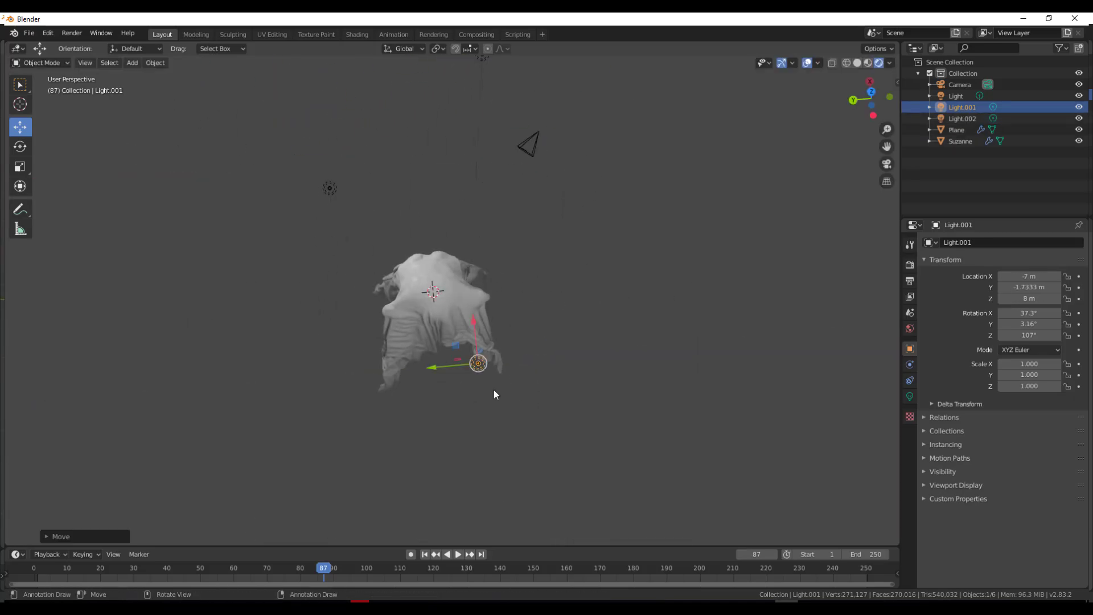
scroll(493, 335, up, 7)
middle_drag(495, 392, 507, 329)
scroll(559, 323, down, 4)
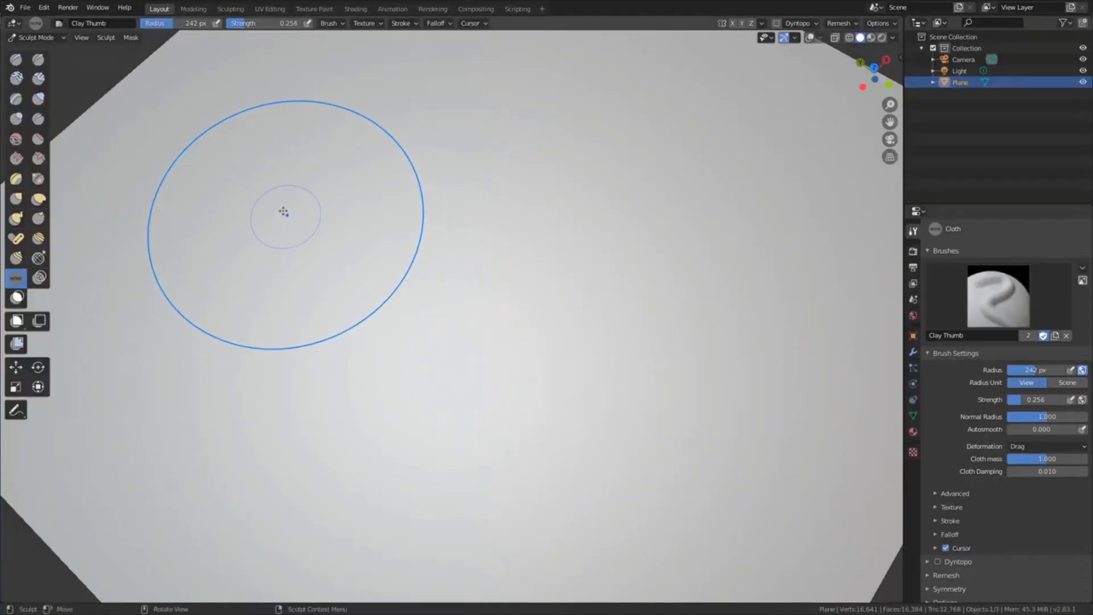
Sweep curved folds across the flat plane with the Cloth brush in Drag deformation at 242 px radius.
mouse_move(284, 212)
mouse_down()
mouse_move(359, 289)
mouse_move(309, 215)
mouse_move(349, 258)
mouse_move(323, 225)
mouse_up()
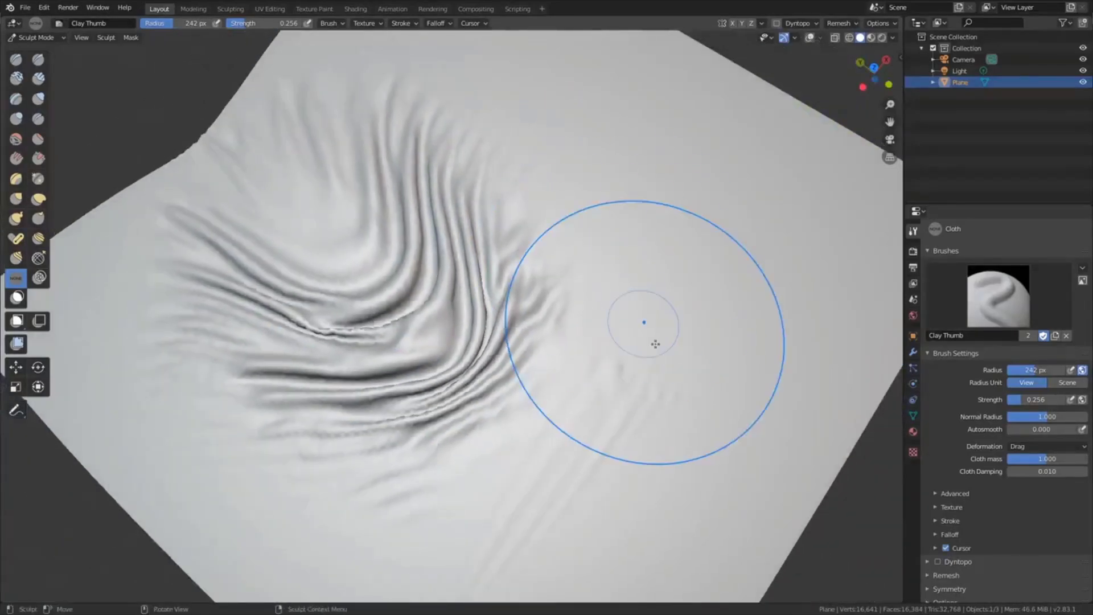
mouse_move(646, 317)
mouse_down()
mouse_move(719, 274)
mouse_move(672, 399)
mouse_move(616, 482)
mouse_up()
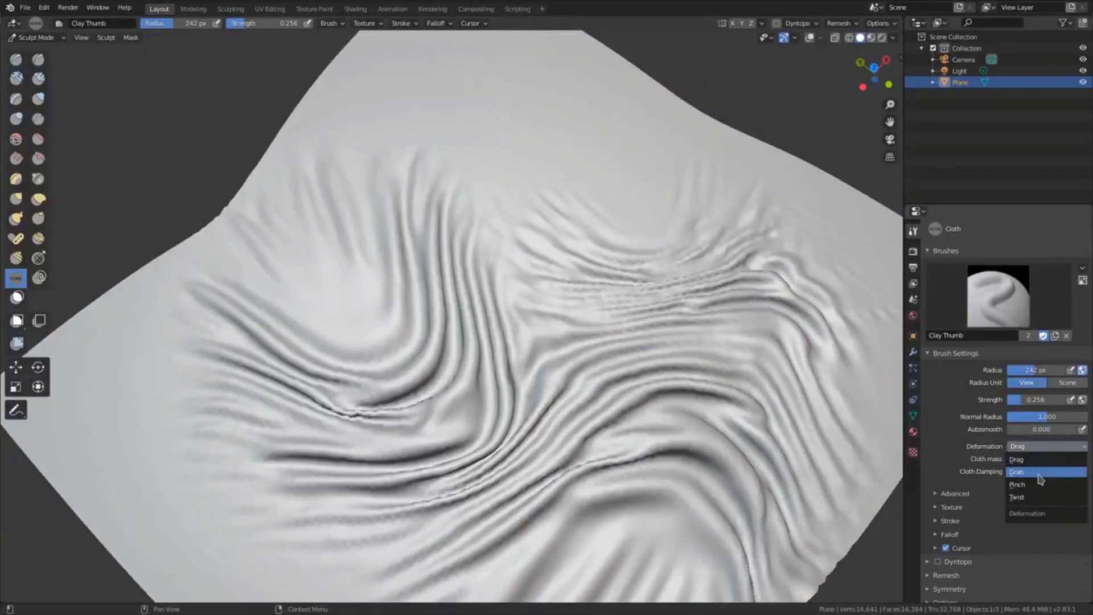
Switch the Cloth brush deformation to Pinch and gather creases along the plane's edges with a 147 px radius.
click(1039, 485)
drag(482, 107, 618, 208)
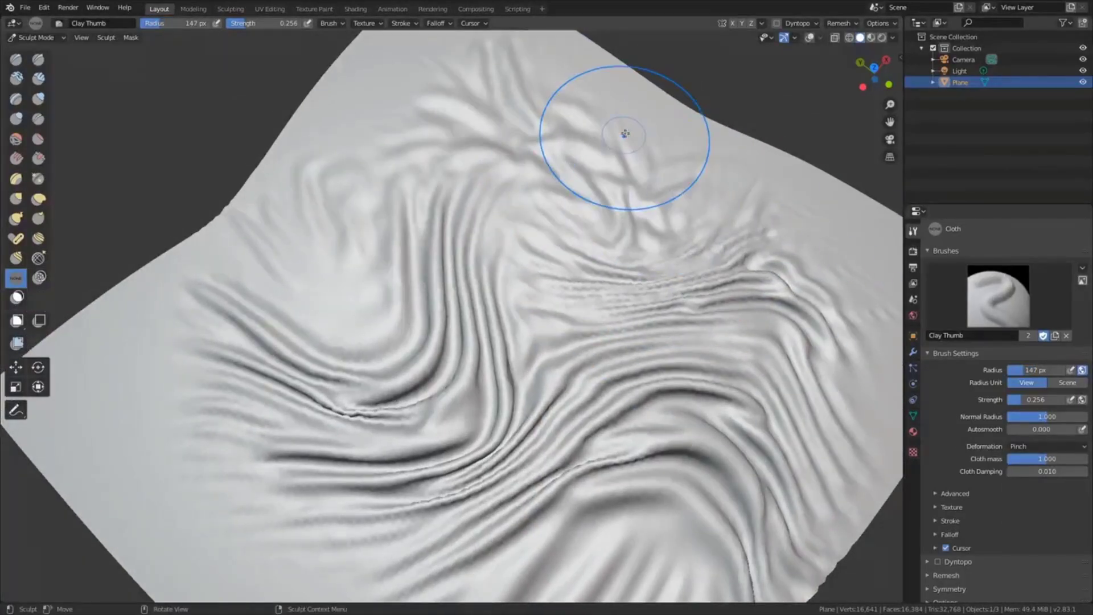
drag(625, 134, 651, 174)
mouse_move(490, 65)
mouse_down()
mouse_move(489, 93)
mouse_move(574, 126)
mouse_move(651, 190)
mouse_up()
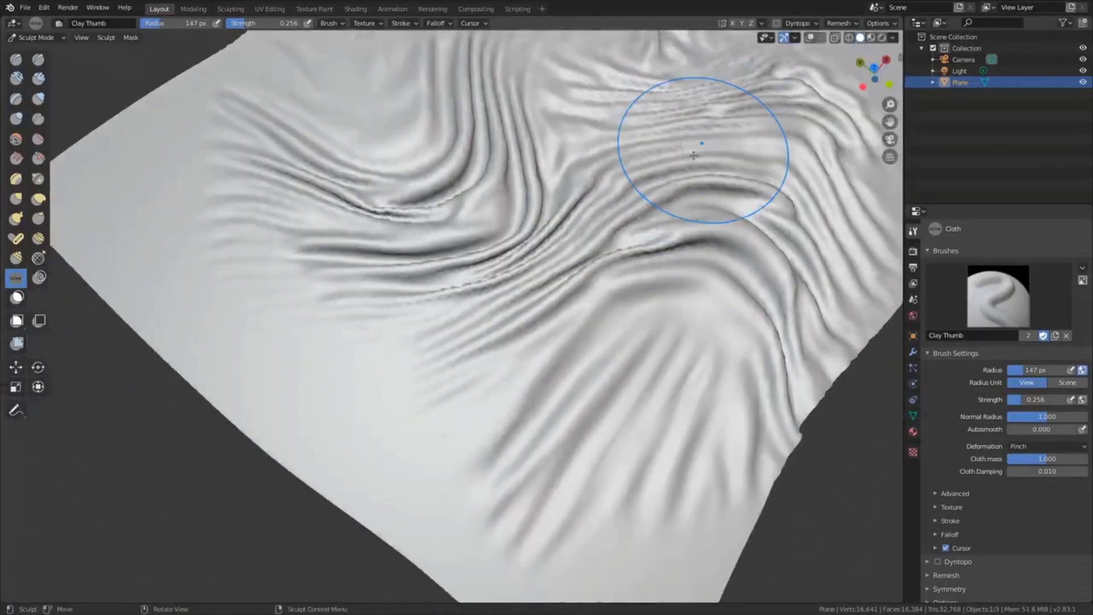
mouse_move(615, 493)
mouse_down()
mouse_move(655, 466)
mouse_move(606, 403)
mouse_up()
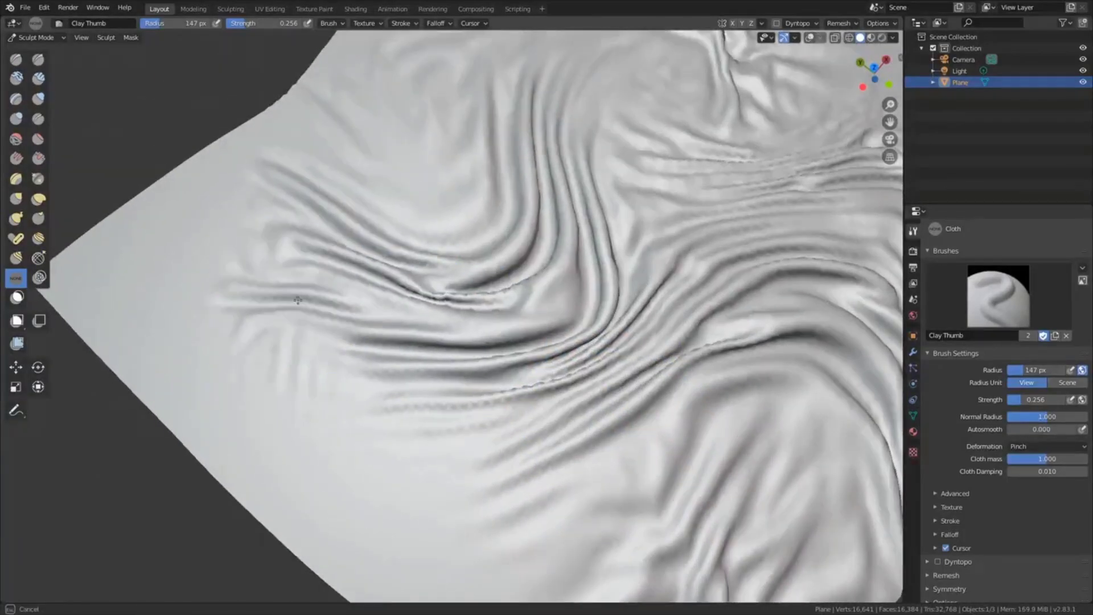
mouse_move(297, 300)
mouse_down()
mouse_move(317, 410)
mouse_move(325, 244)
mouse_move(183, 236)
mouse_move(275, 358)
mouse_move(524, 459)
mouse_up()
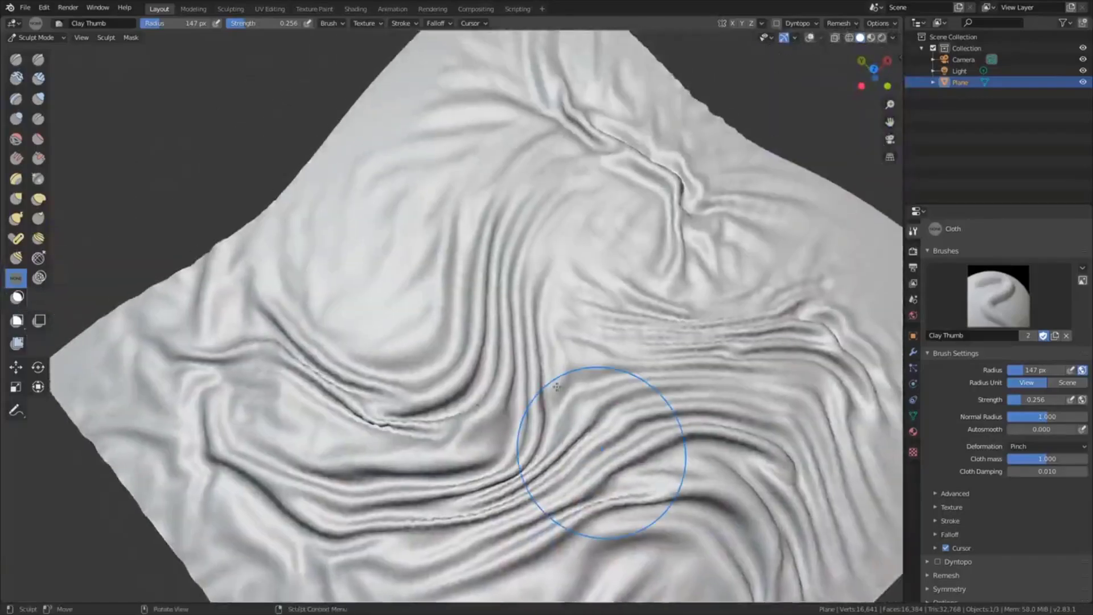
Switch the deformation to Grab with a 234 px radius and pull the large folds of the plane downward.
click(1041, 472)
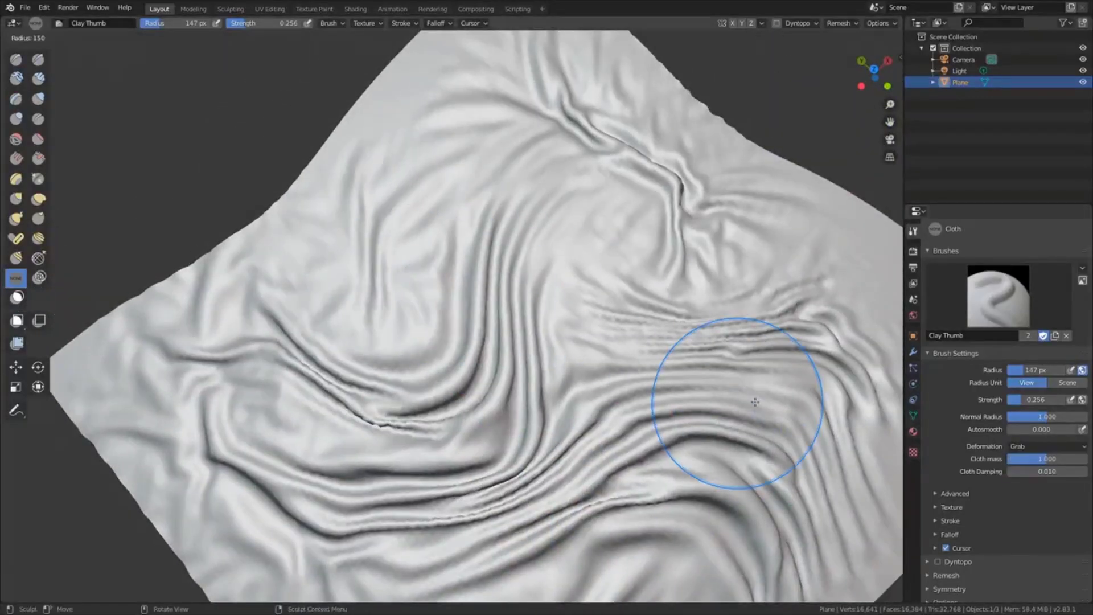
mouse_move(768, 402)
mouse_down()
mouse_move(744, 354)
mouse_move(720, 488)
mouse_up()
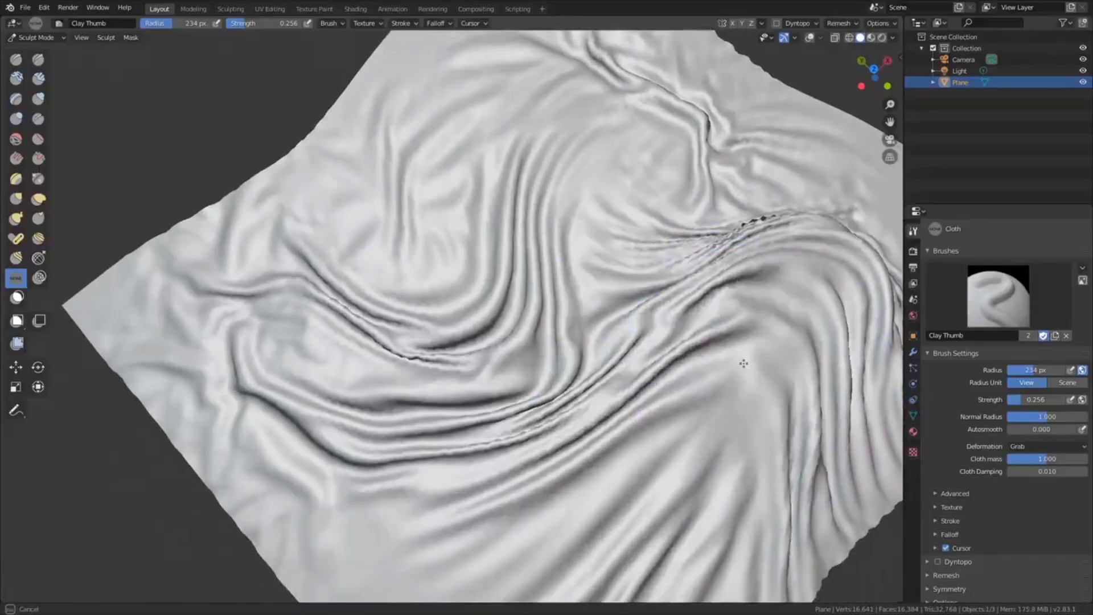
drag(743, 363, 706, 470)
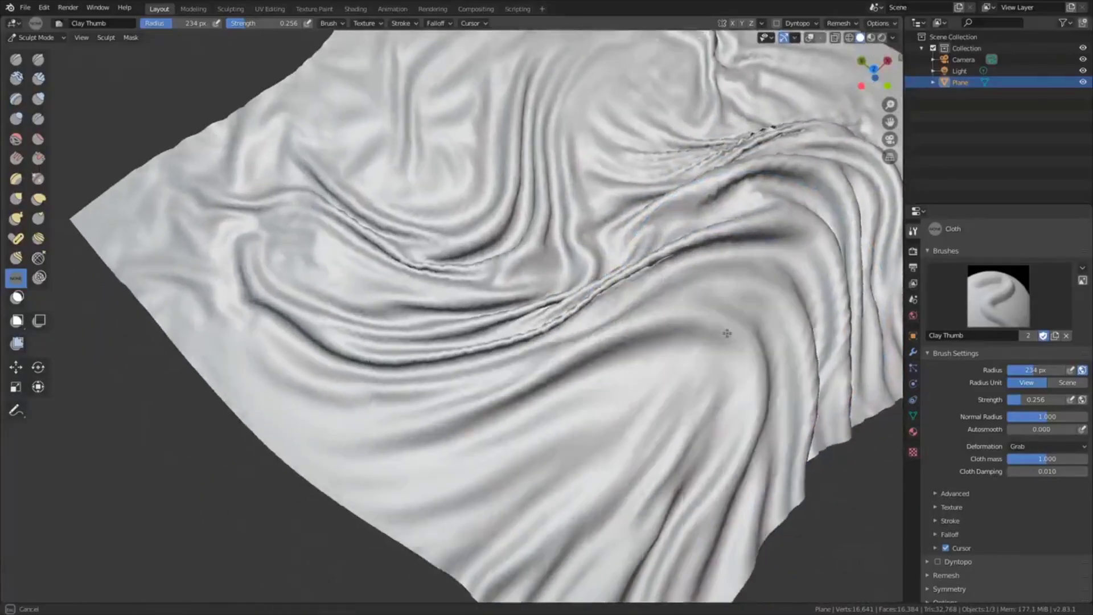
drag(668, 408, 663, 441)
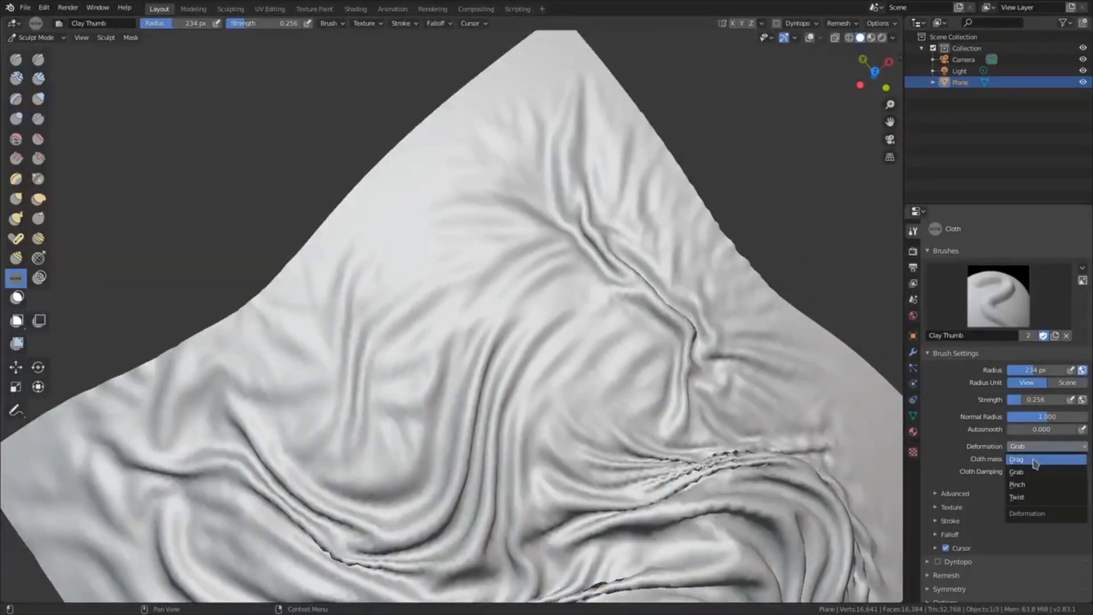
Set the deformation back to Drag and sweep broader folds through the plane's creased areas.
click(1030, 460)
mouse_move(476, 403)
mouse_down()
mouse_move(446, 286)
mouse_move(572, 196)
mouse_move(498, 271)
mouse_move(510, 340)
mouse_move(615, 322)
mouse_move(432, 232)
mouse_move(362, 290)
mouse_move(364, 364)
mouse_up()
shift+middle_drag(389, 384, 380, 279)
mouse_move(380, 279)
mouse_down()
mouse_move(341, 311)
mouse_move(387, 267)
mouse_move(421, 319)
mouse_up()
drag(361, 460, 405, 456)
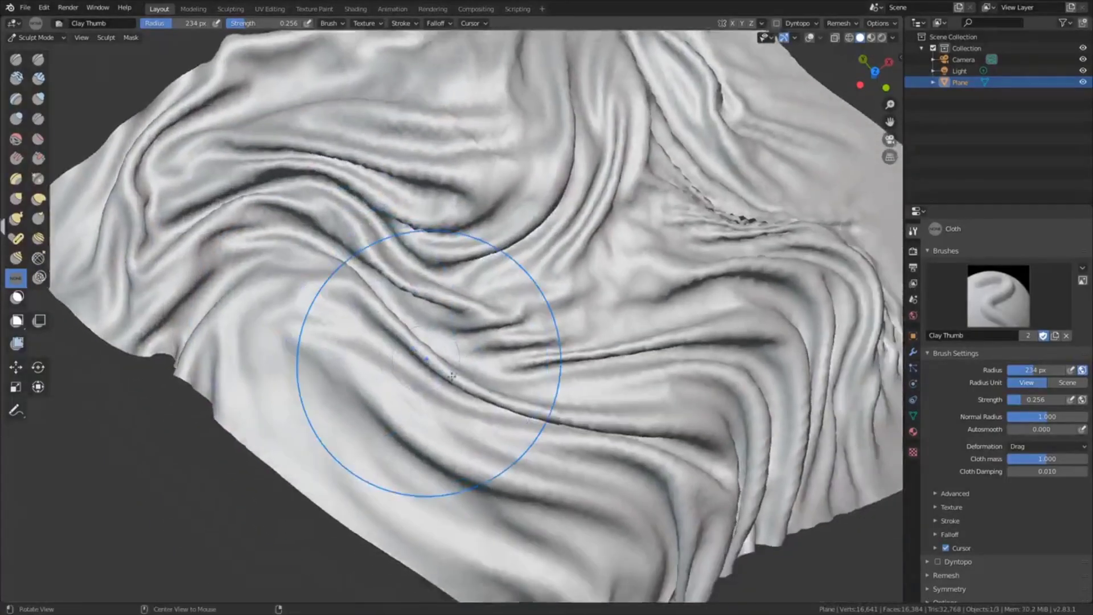